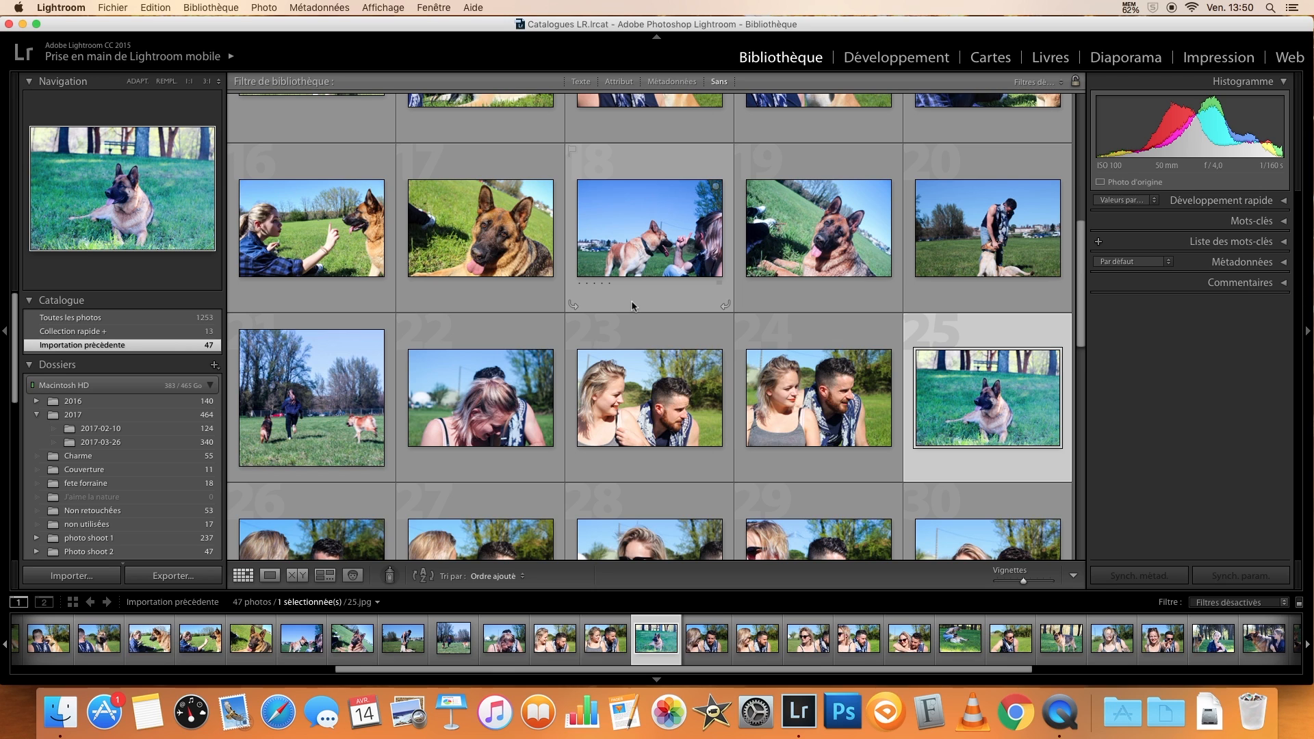
# Open photo 25.jpg, the lying German shepherd, in Développement with the right adjustment panel expanded.
pyautogui.click(887, 67)
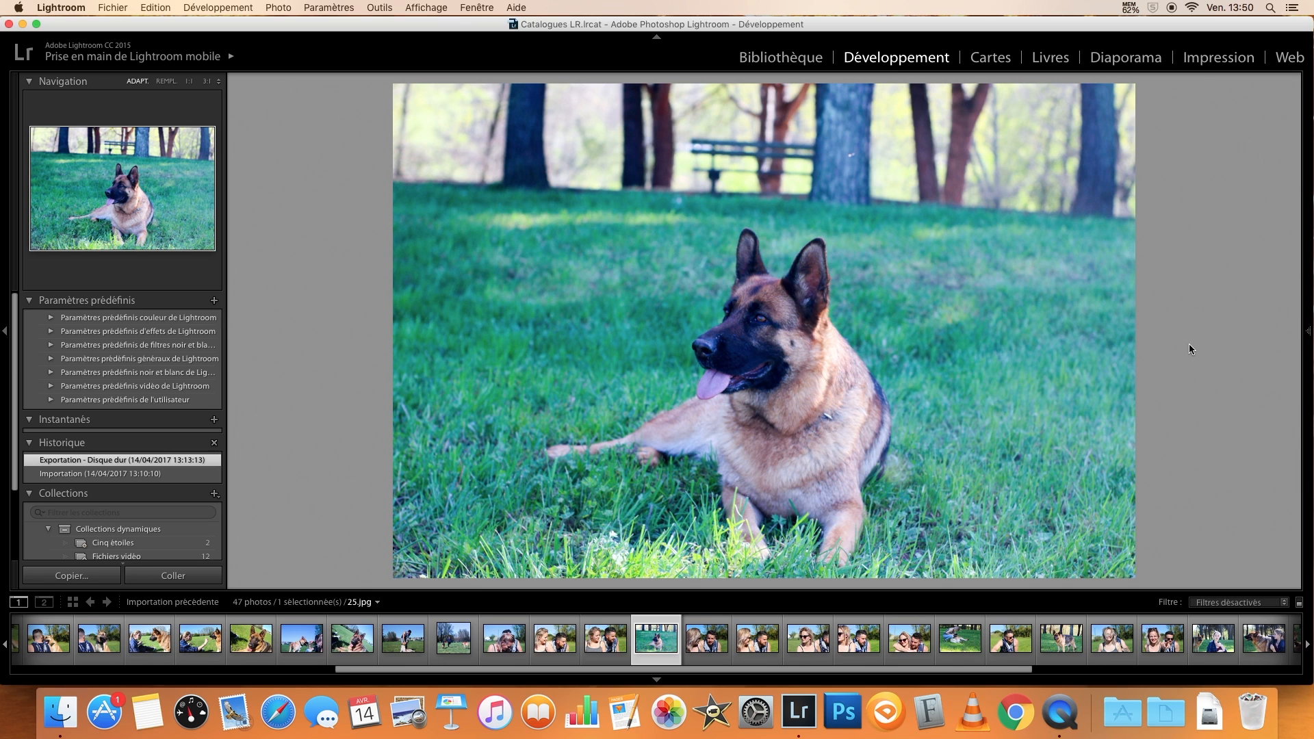
pyautogui.click(1302, 334)
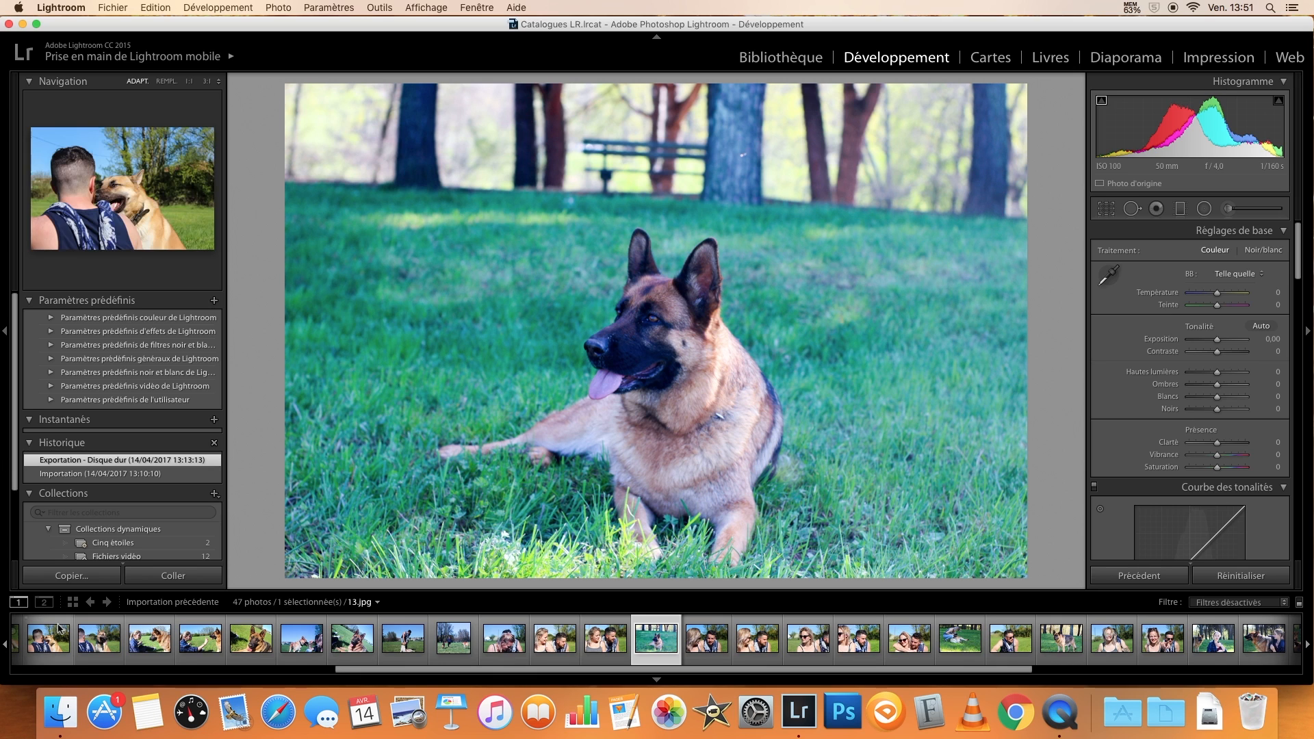
pyautogui.scroll(3, 59, 627)
pyautogui.scroll(6, 59, 628)
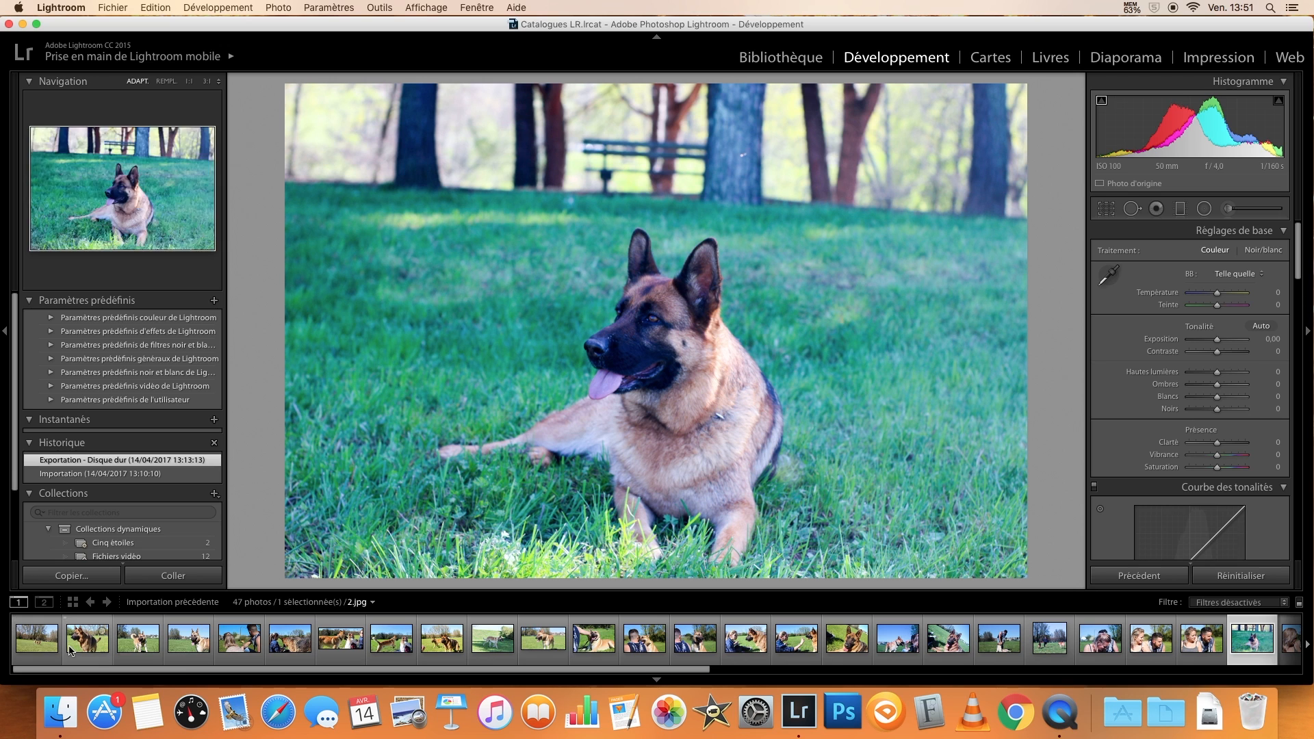
# Load photo 3.jpg, the standing curled-tail shepherd, from the filmstrip into Develop.
pyautogui.click(87, 640)
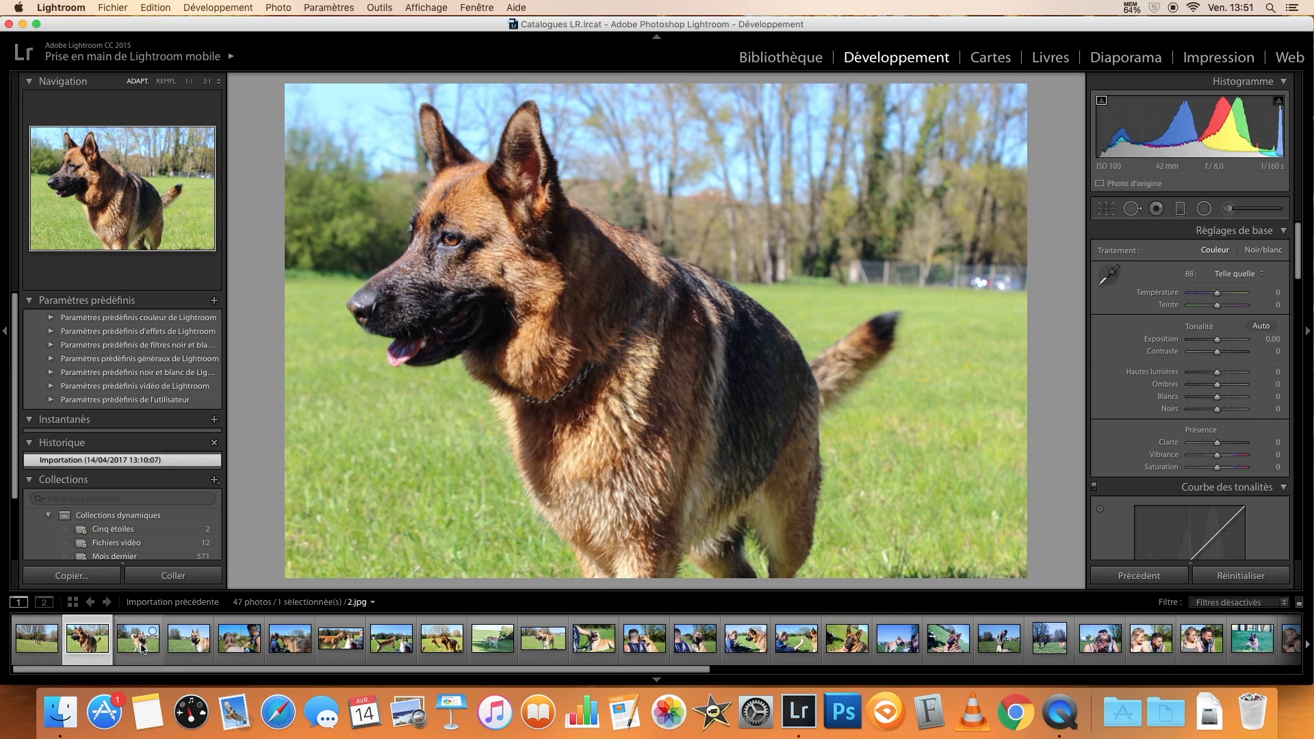
pyautogui.click(141, 647)
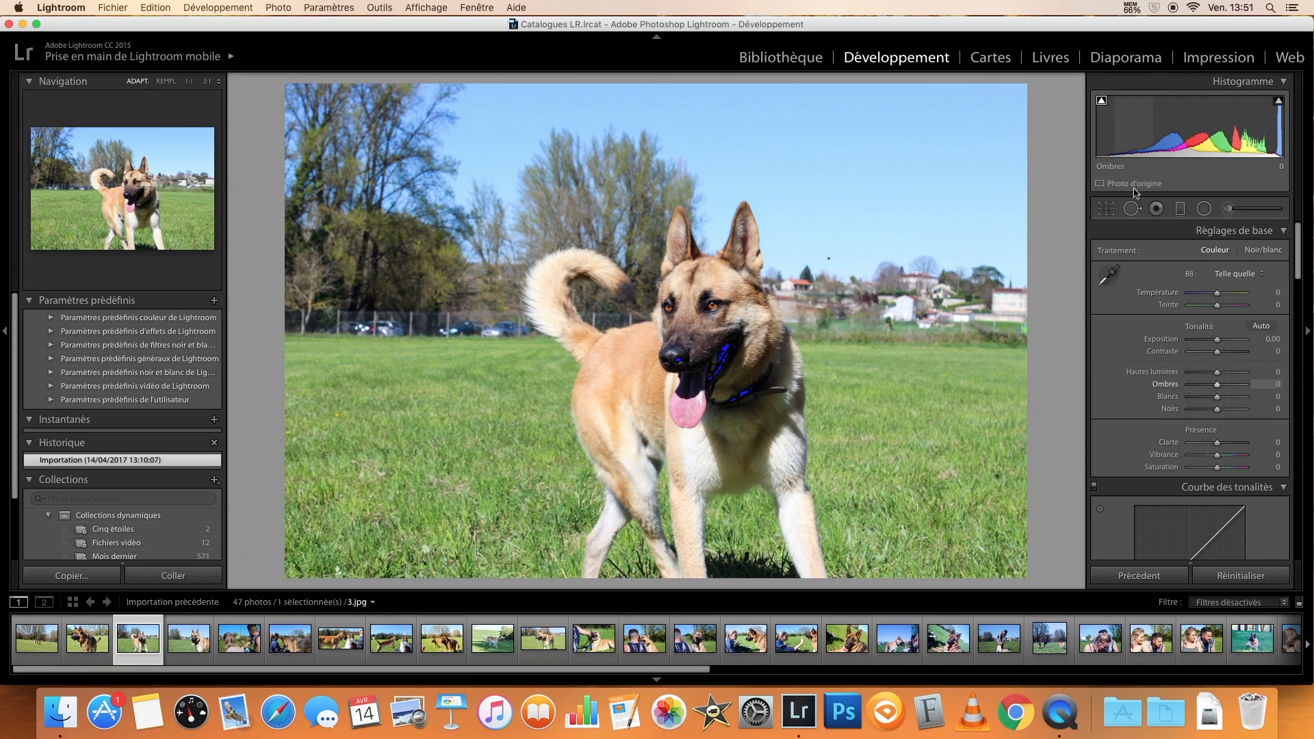
pyautogui.scroll(-15, 1137, 433)
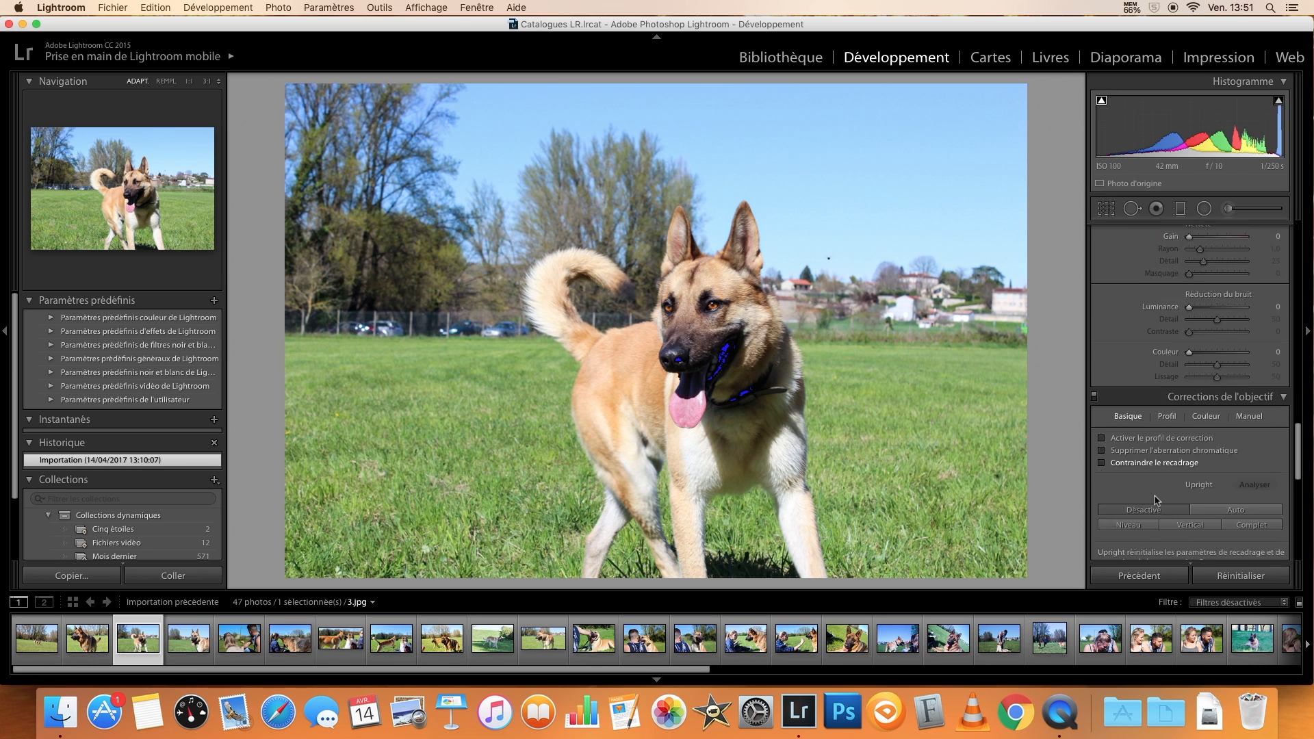
pyautogui.scroll(10, 1157, 500)
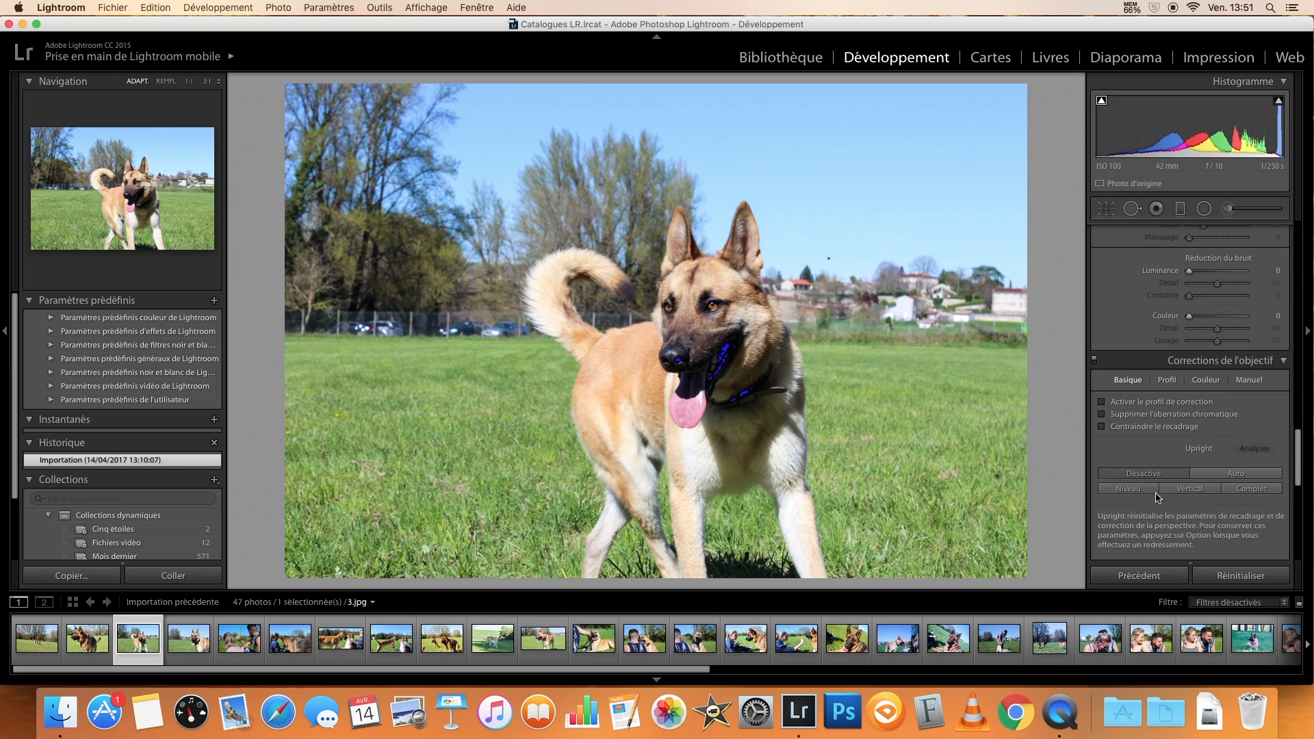
pyautogui.scroll(10, 1157, 498)
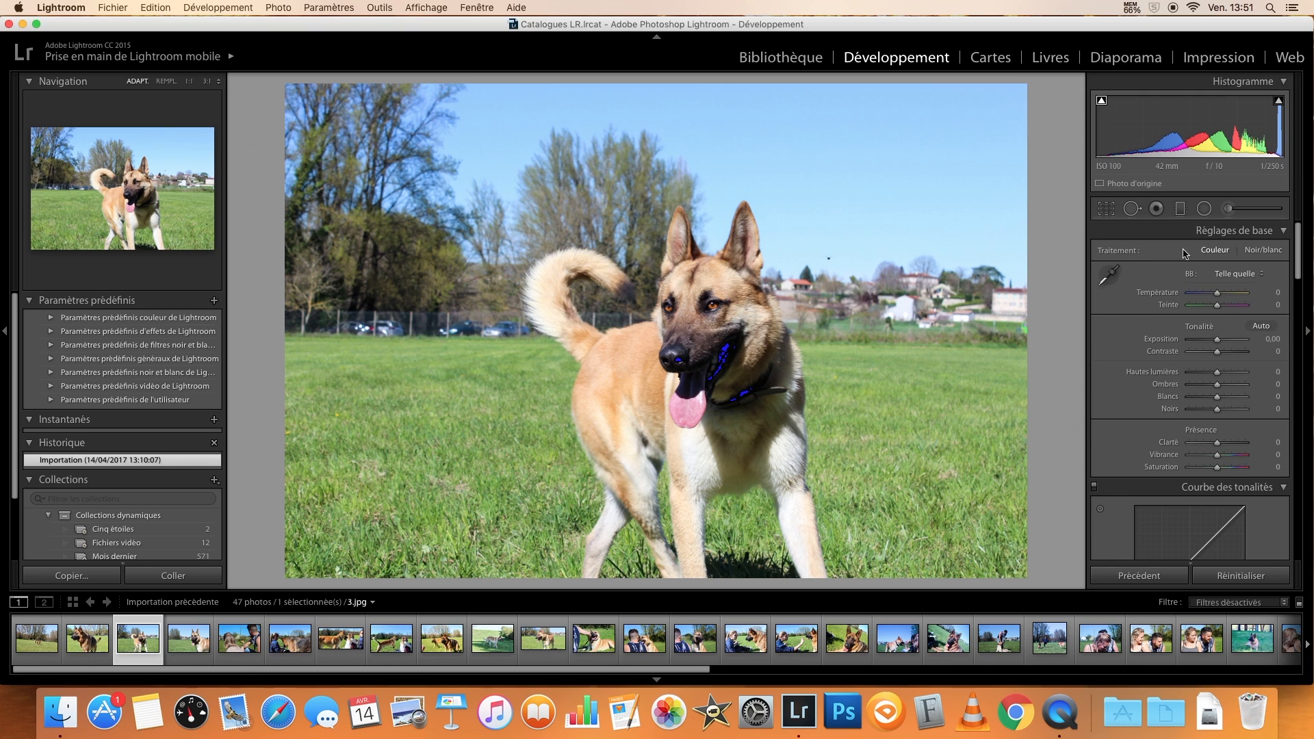
# Crop photo 3.jpg with the aspect ratio unlocked, trimming the right, left and top edges.
pyautogui.click(1107, 209)
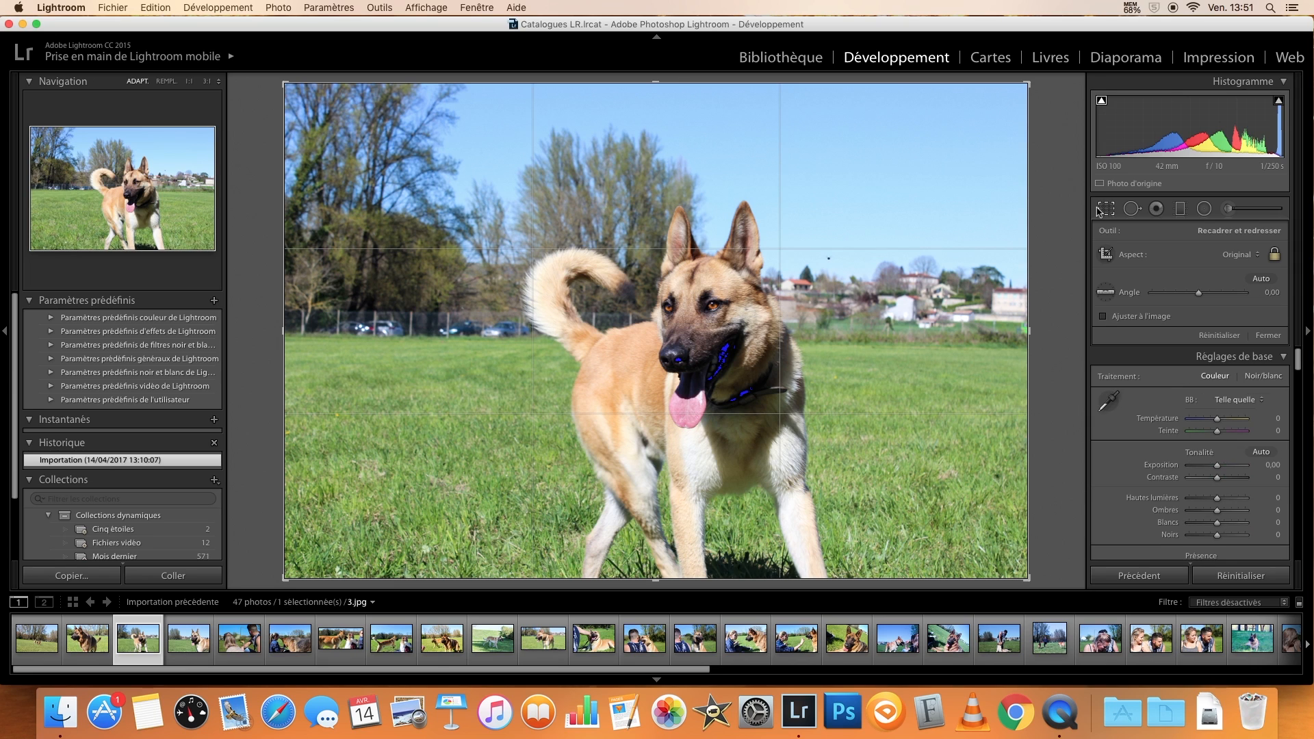
pyautogui.click(1274, 256)
pyautogui.moveTo(1030, 335); pyautogui.dragTo(936, 335)
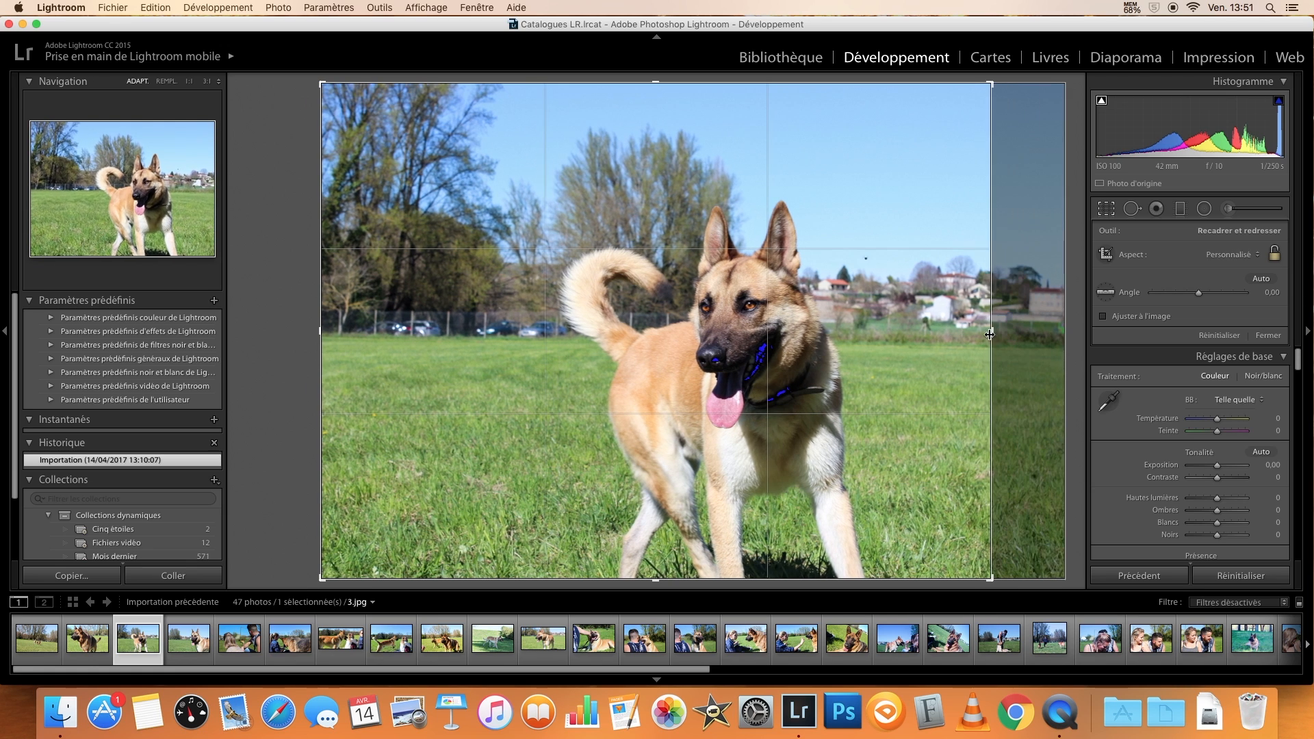
pyautogui.moveTo(333, 331); pyautogui.dragTo(386, 333)
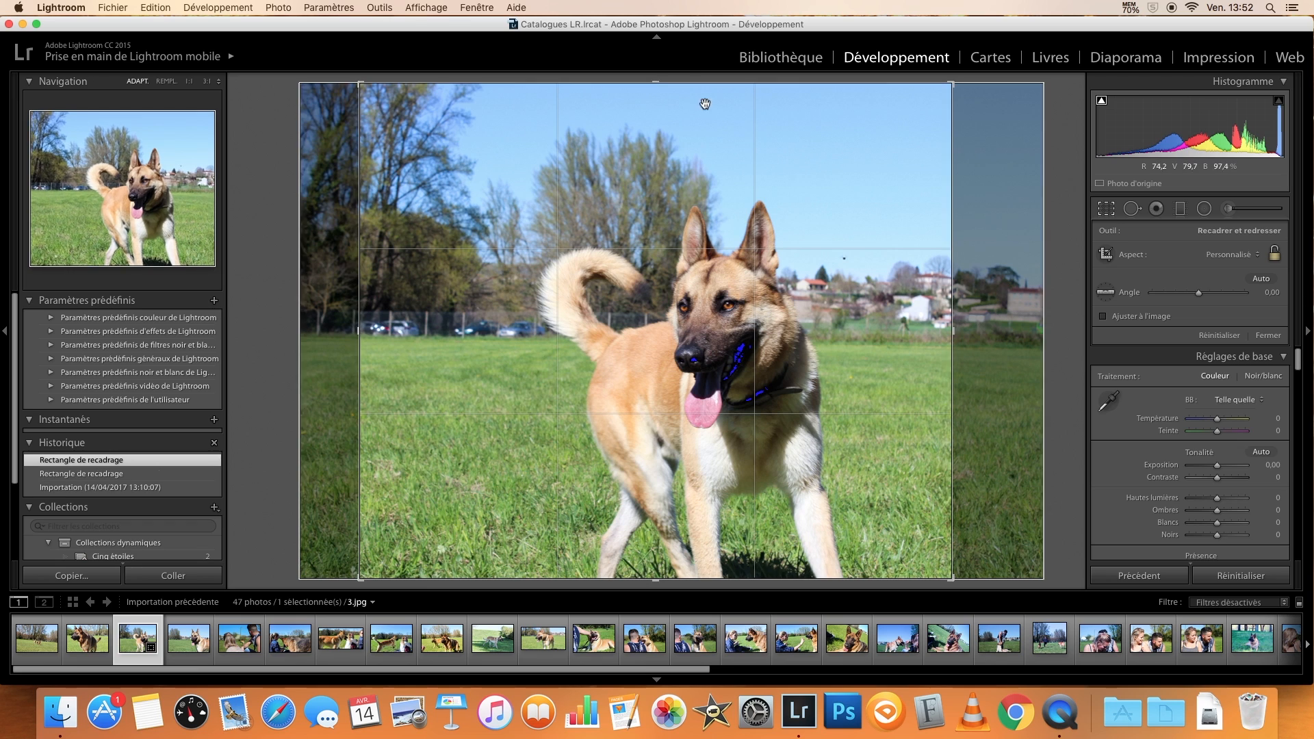
pyautogui.moveTo(656, 80); pyautogui.dragTo(656, 107)
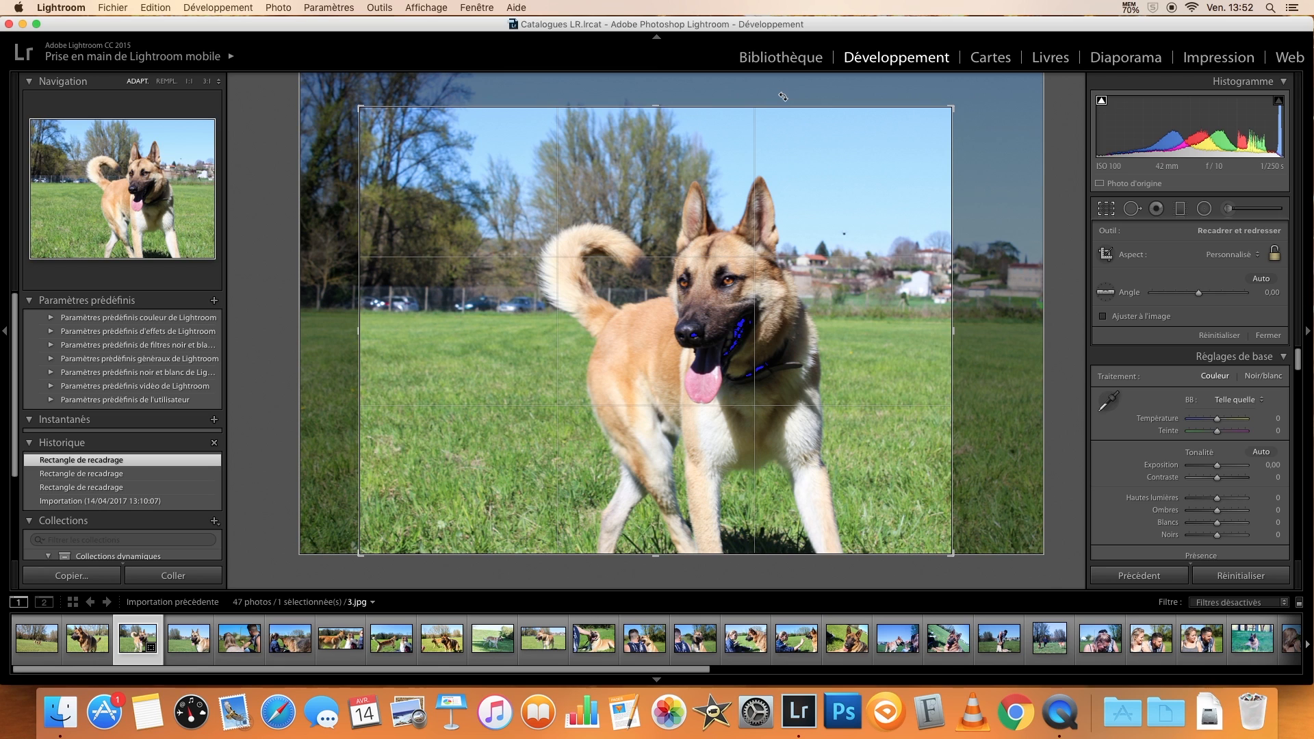
pyautogui.press('Return')
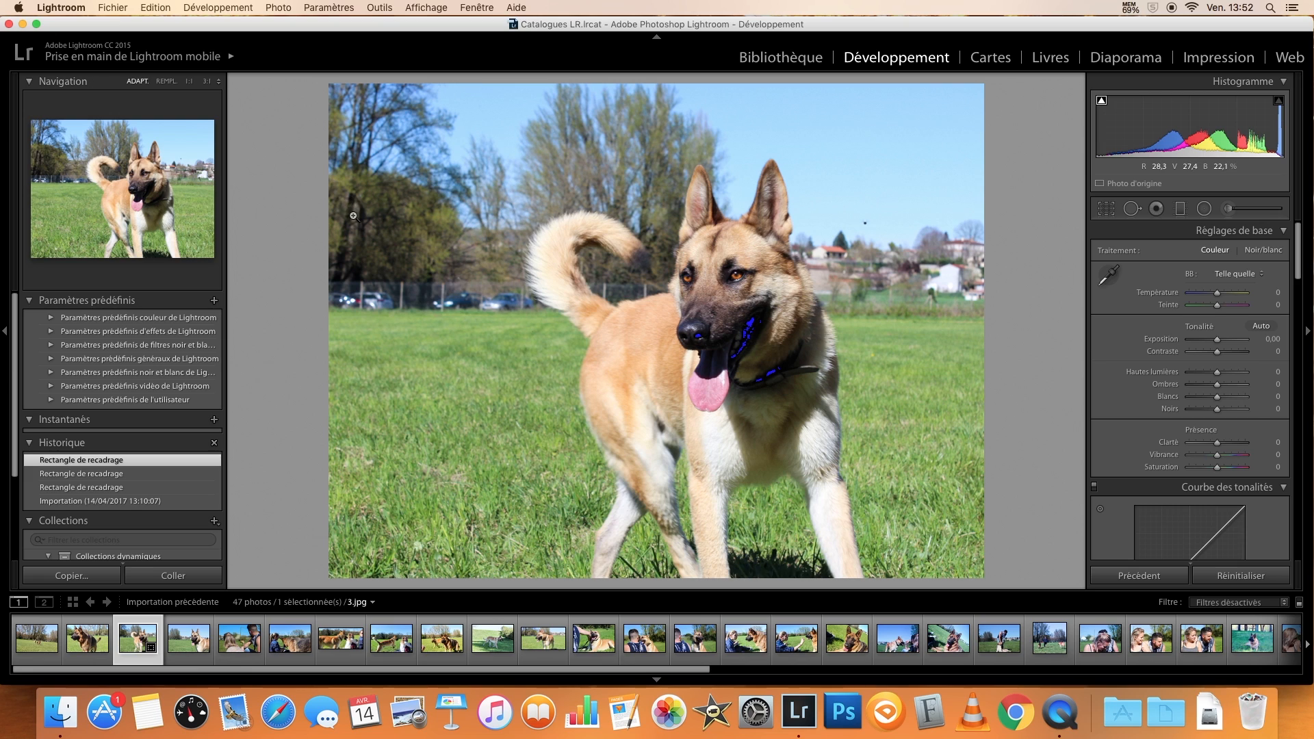
pyautogui.click(1133, 211)
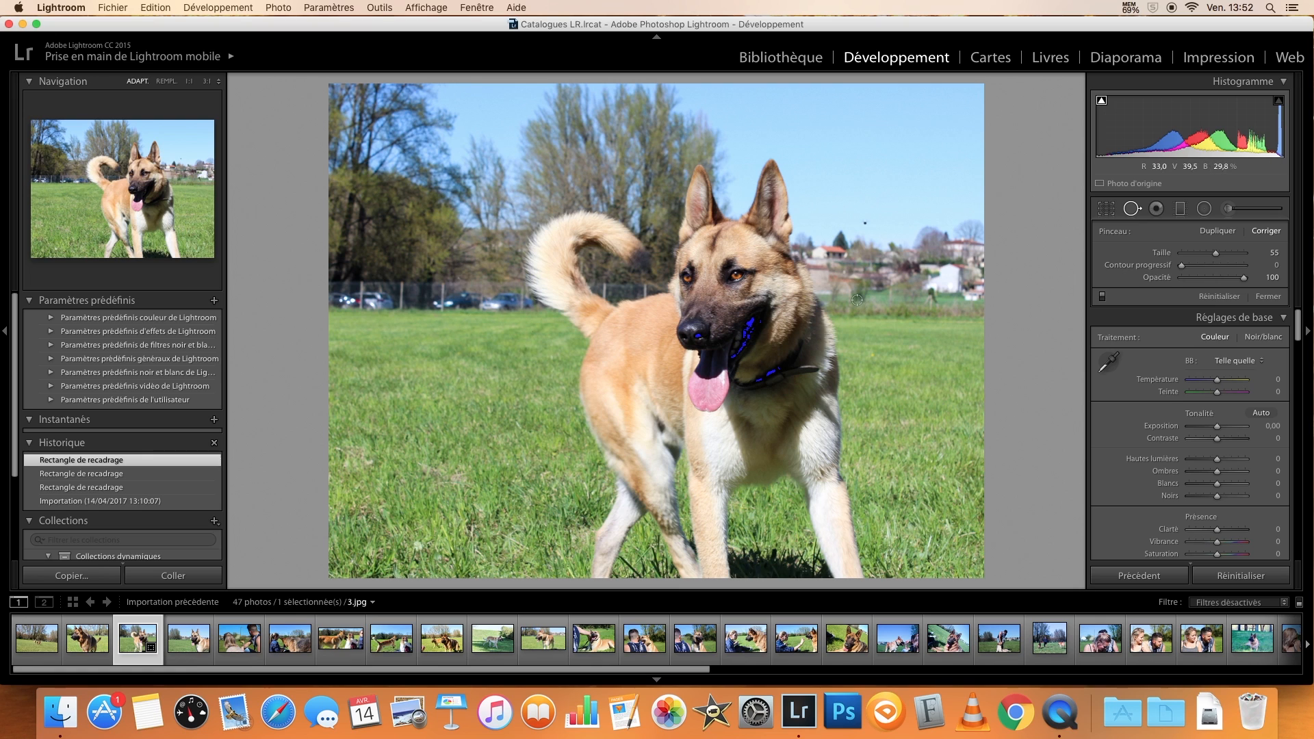
pyautogui.click(1157, 210)
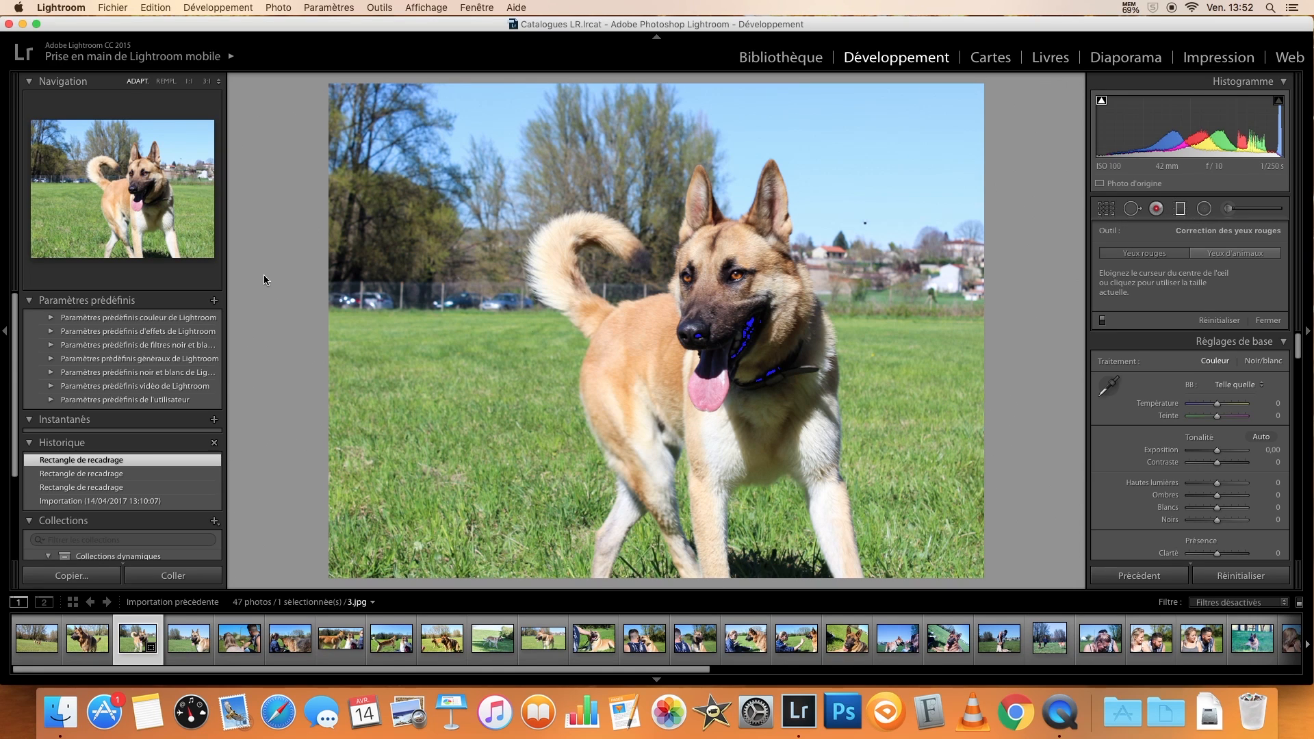
pyautogui.press('m')
pyautogui.moveTo(420, 255); pyautogui.dragTo(556, 322)
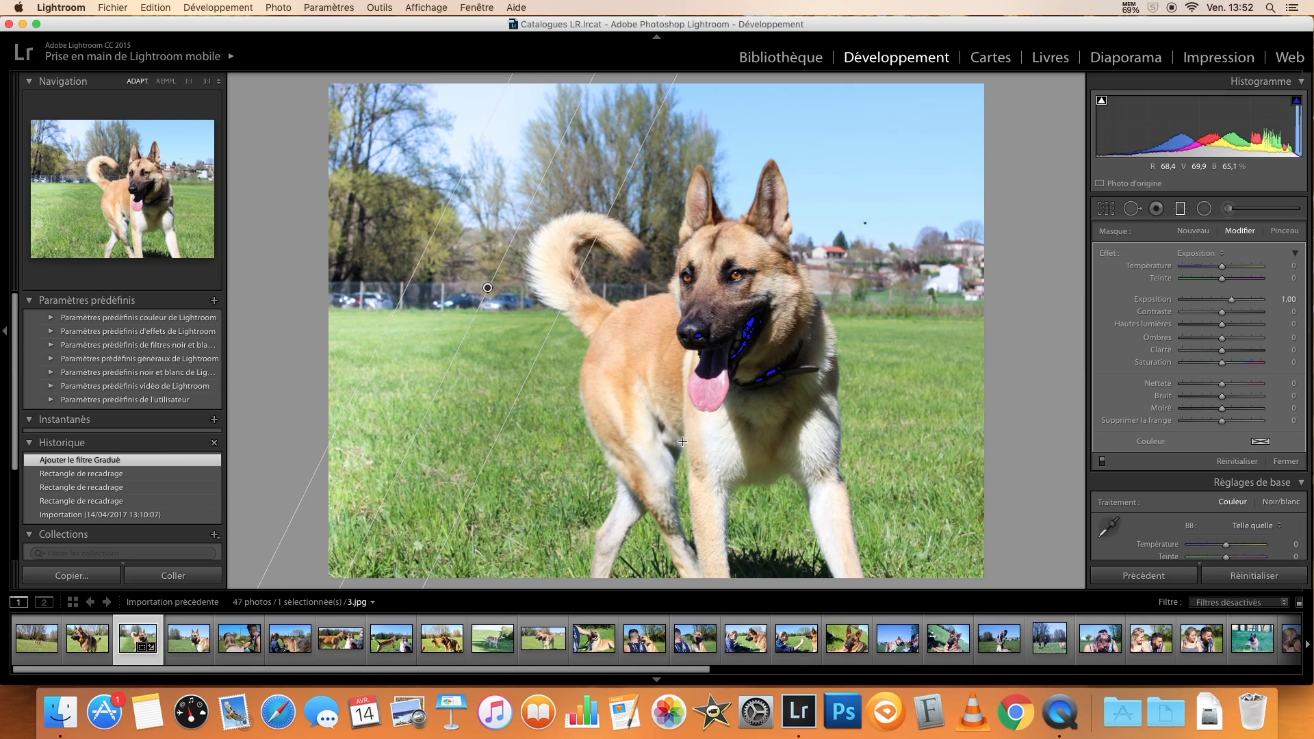
pyautogui.press('super+z')
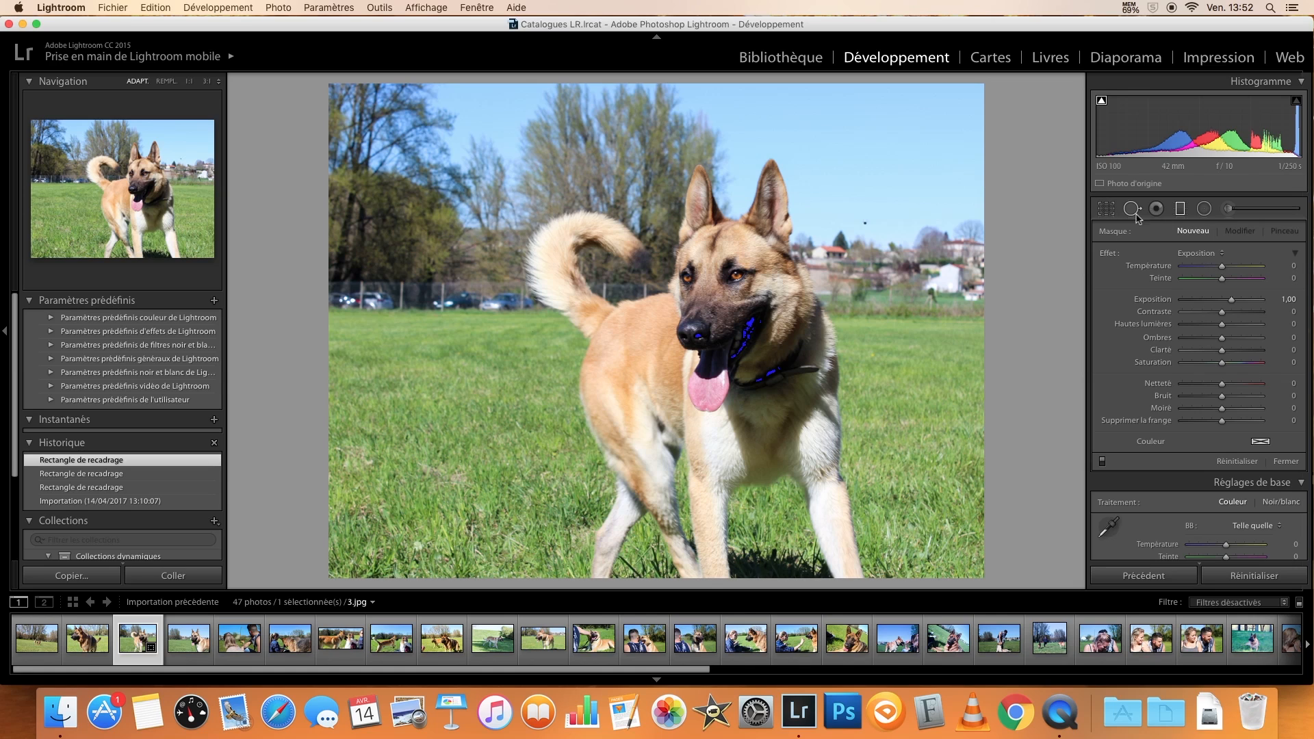
pyautogui.click(1102, 210)
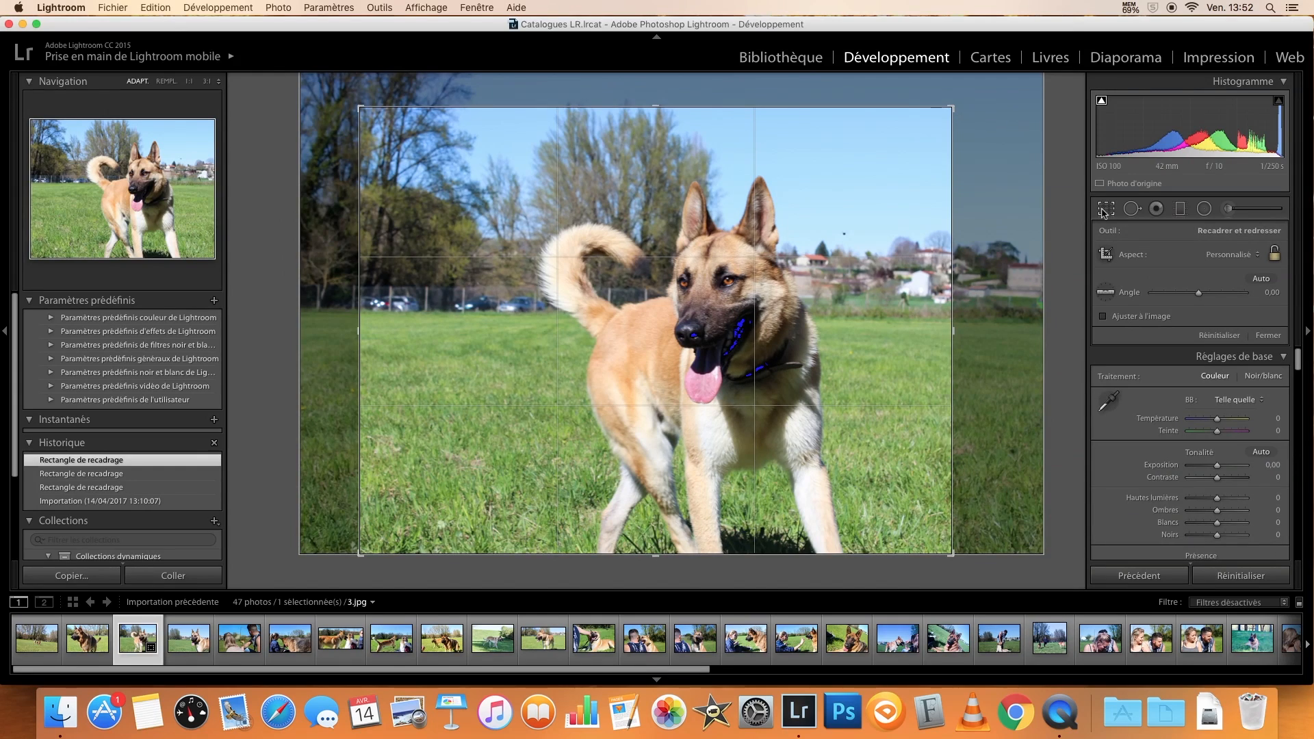
pyautogui.click(1103, 209)
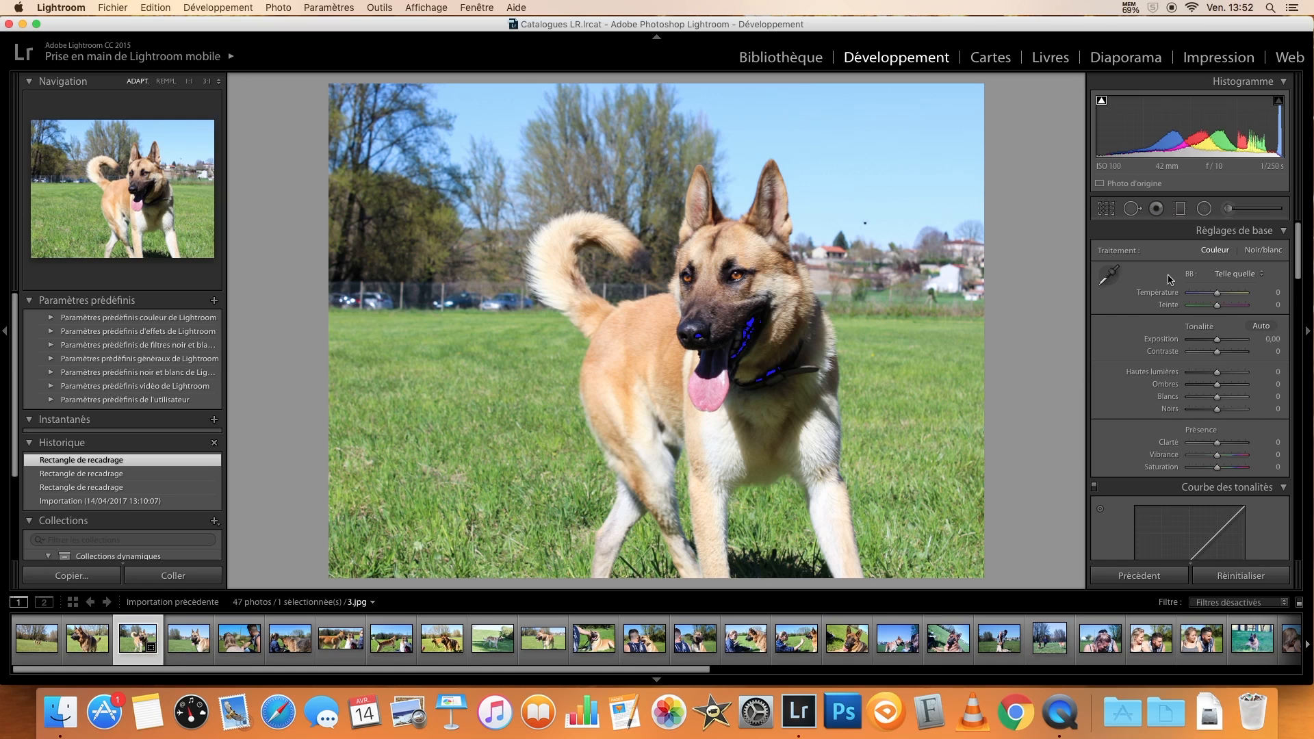
pyautogui.scroll(-1, 1166, 267)
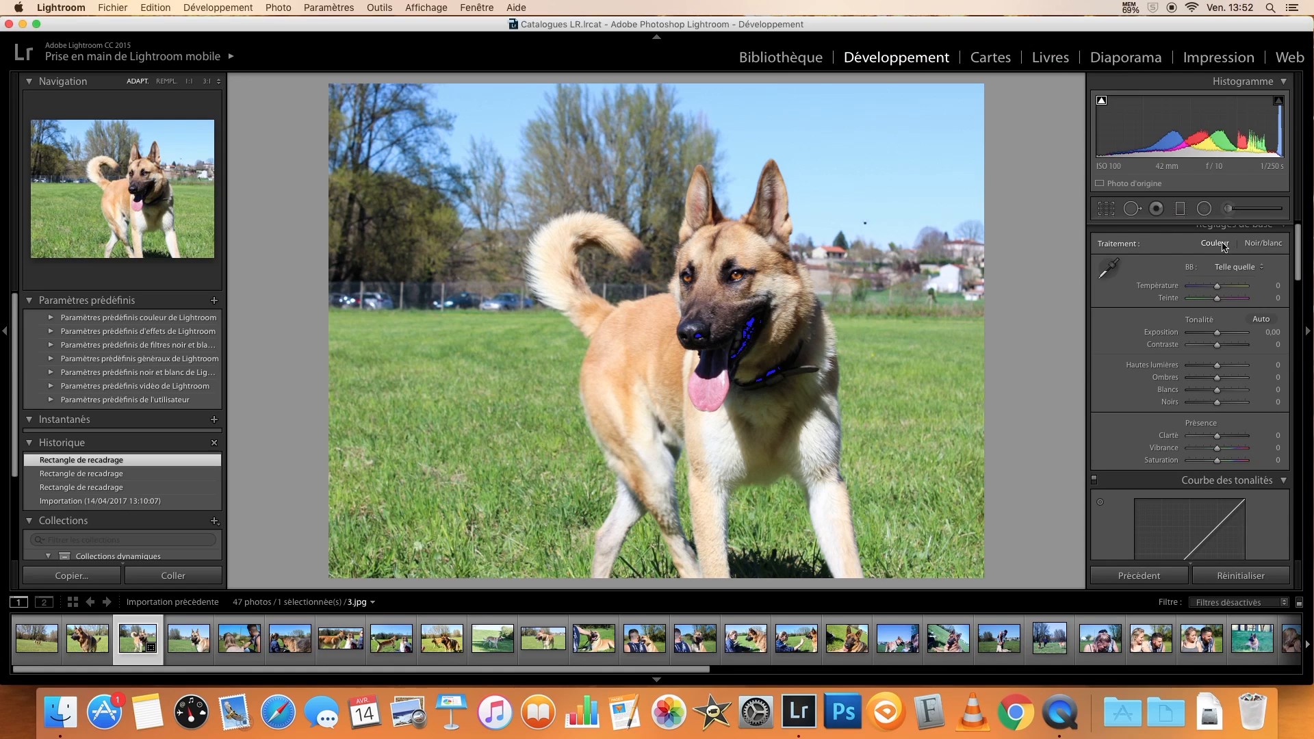
pyautogui.click(1268, 250)
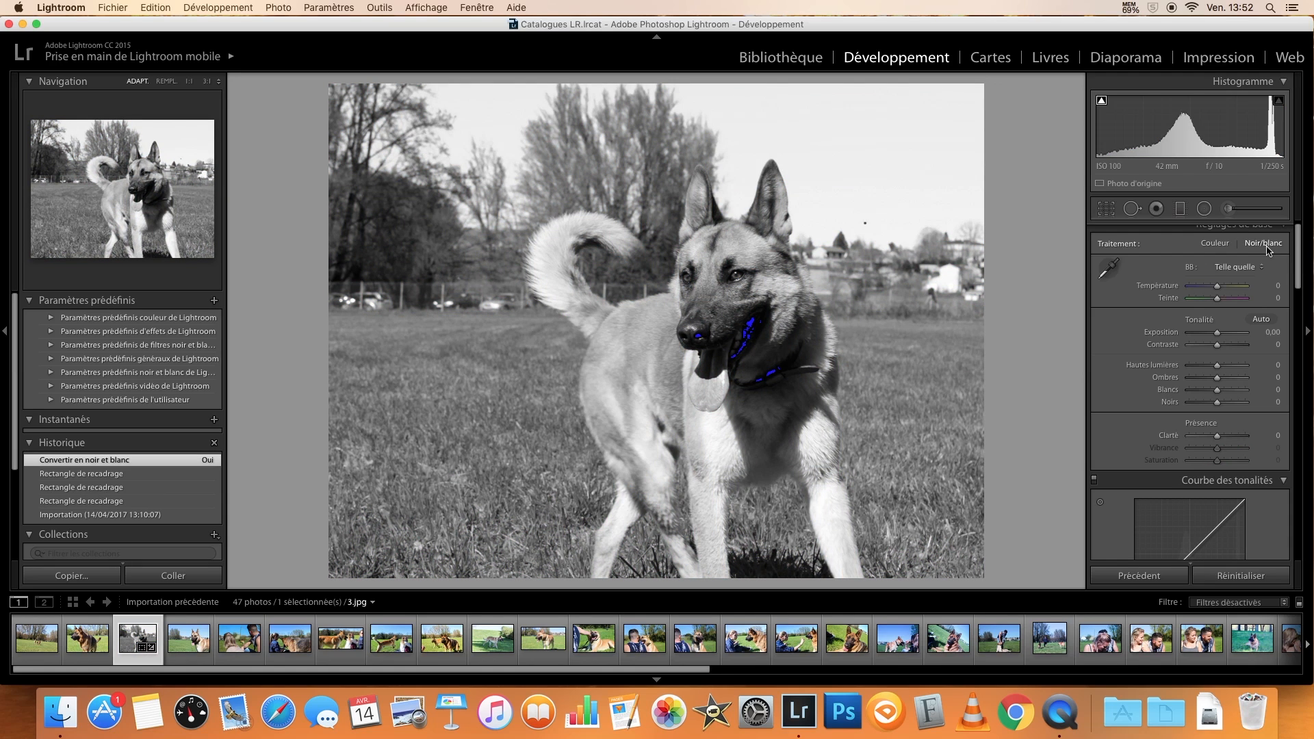
pyautogui.click(1202, 245)
pyautogui.click(1276, 285)
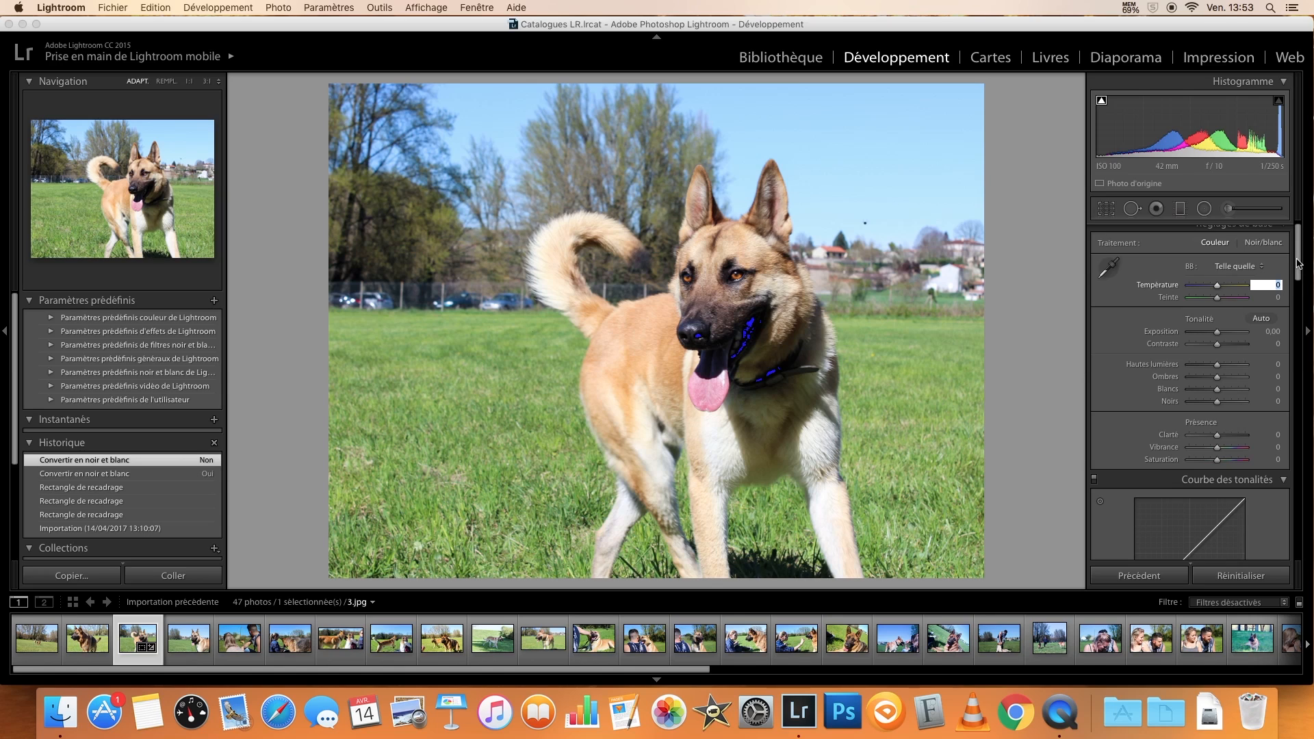
# Try Température values -10, -100, -50 and +100 to compare cool and warm extremes.
pyautogui.write('-10')
pyautogui.press('Return')
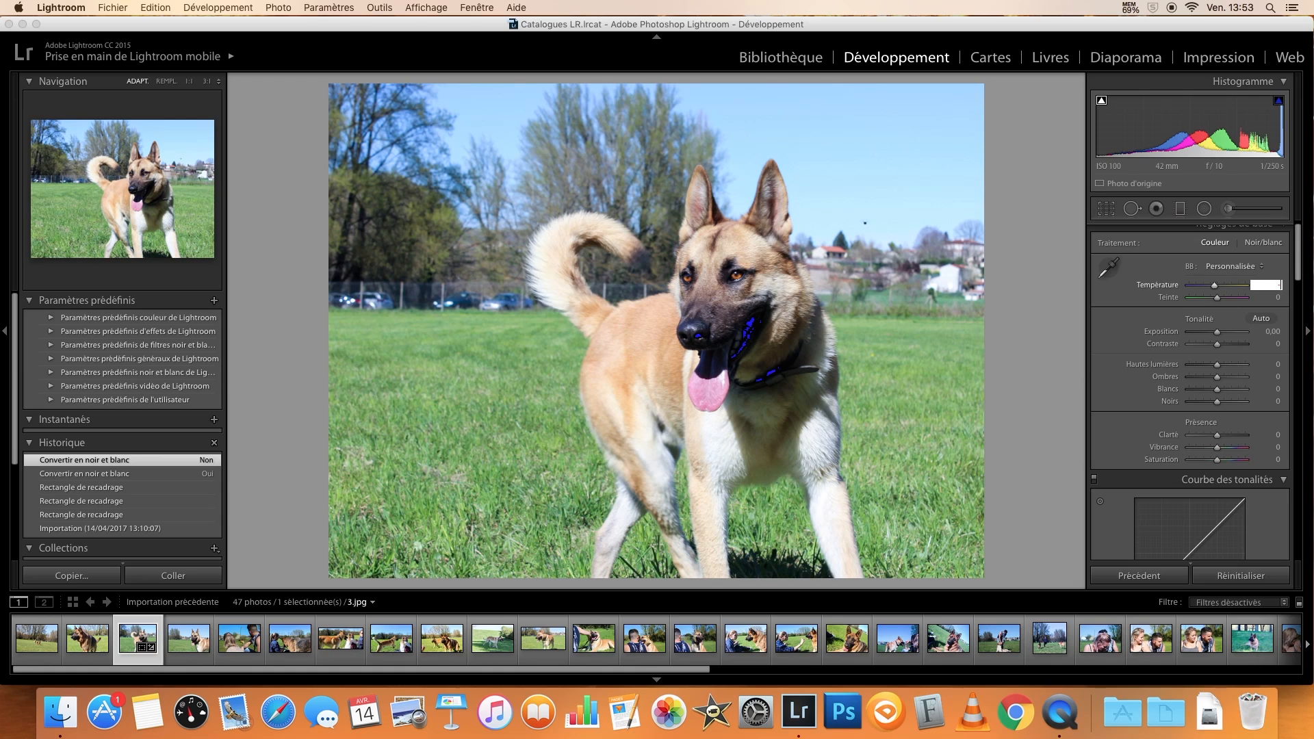
pyautogui.press('Return')
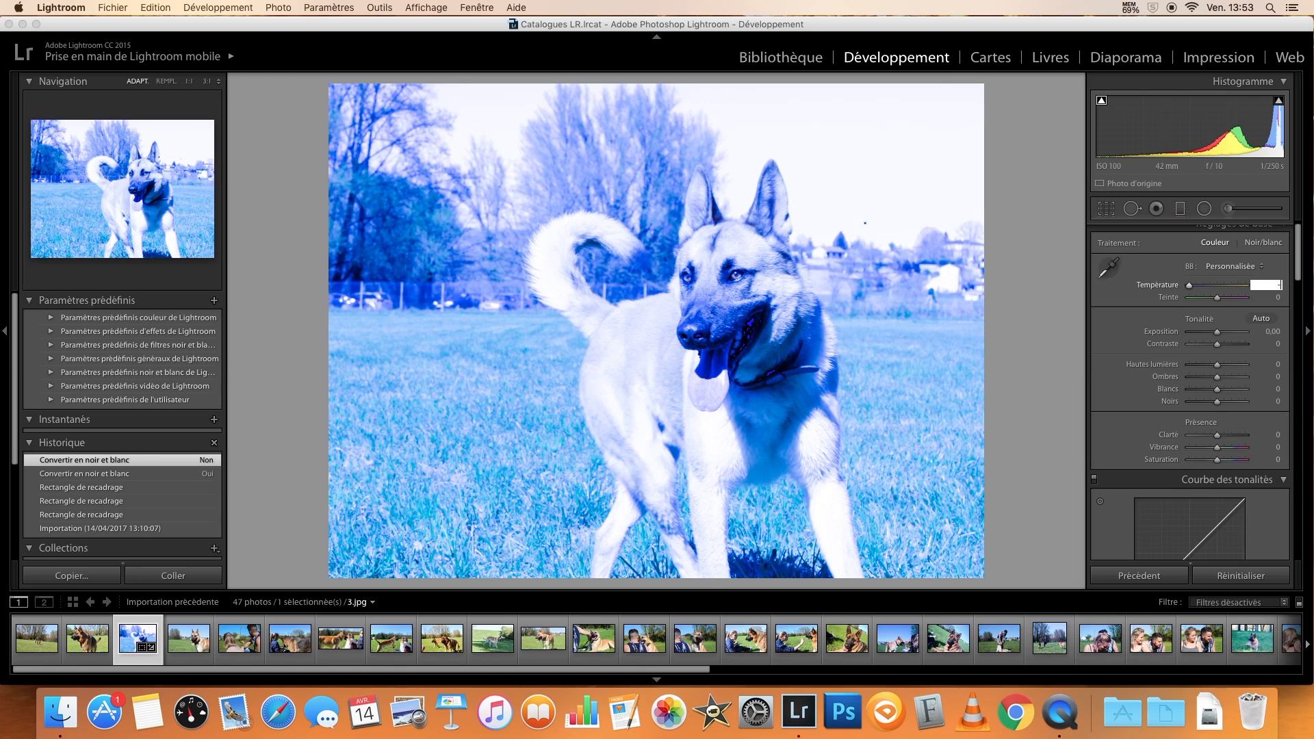
pyautogui.press('Return')
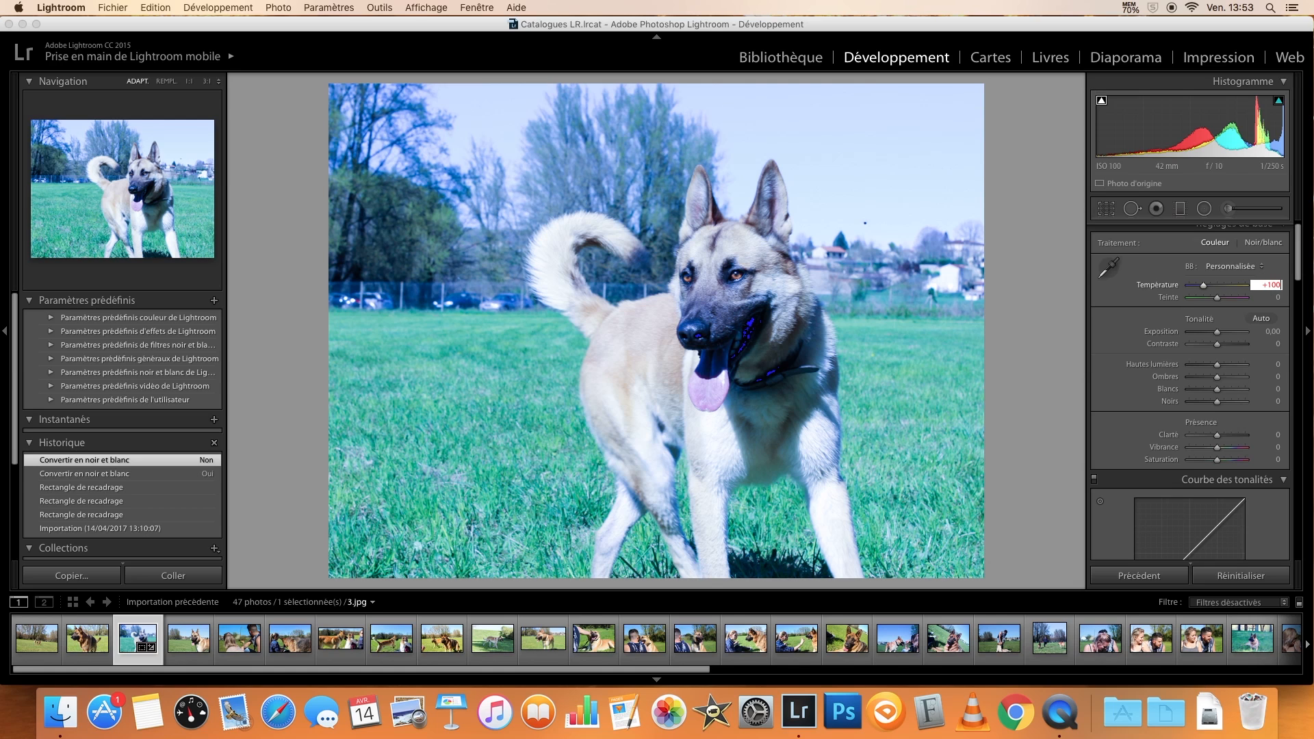
pyautogui.press('Return')
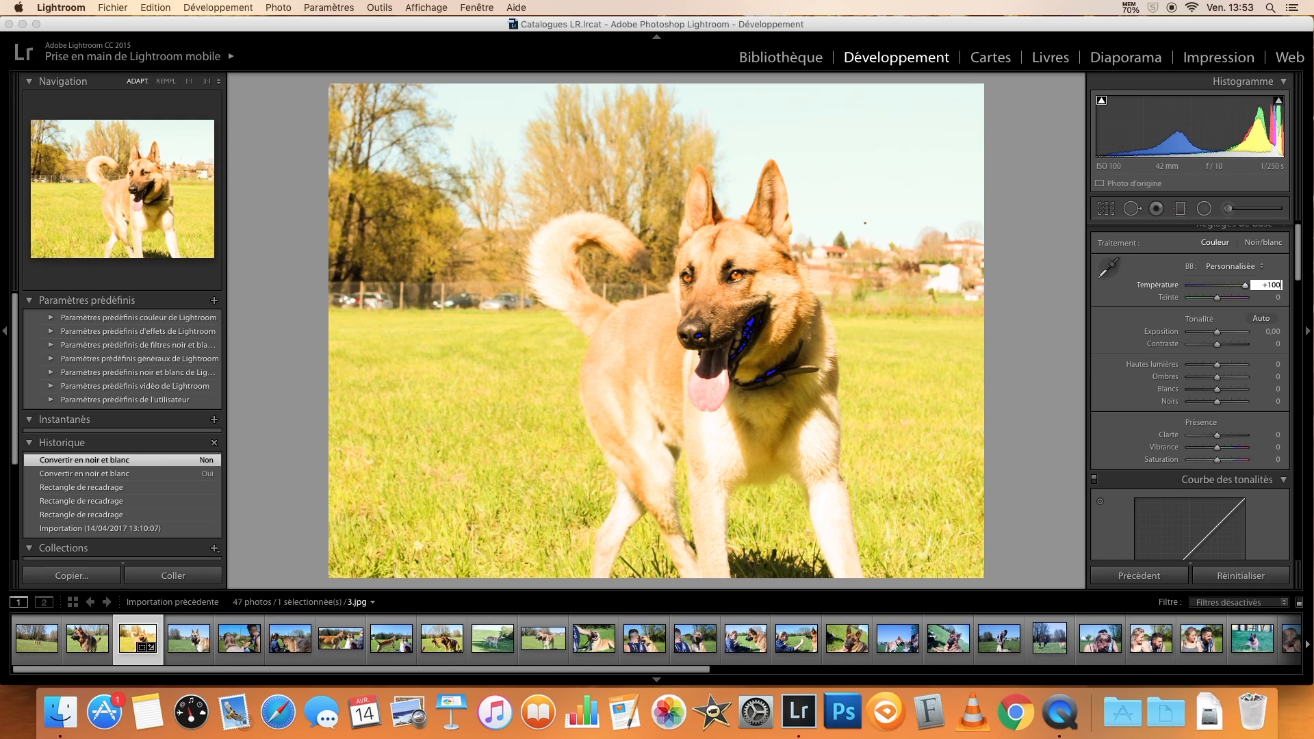
# Test Température at +50, -10 and 0, then start entering the final value.
pyautogui.press('BackSpace')
pyautogui.press('BackSpace')
pyautogui.press('BackSpace')
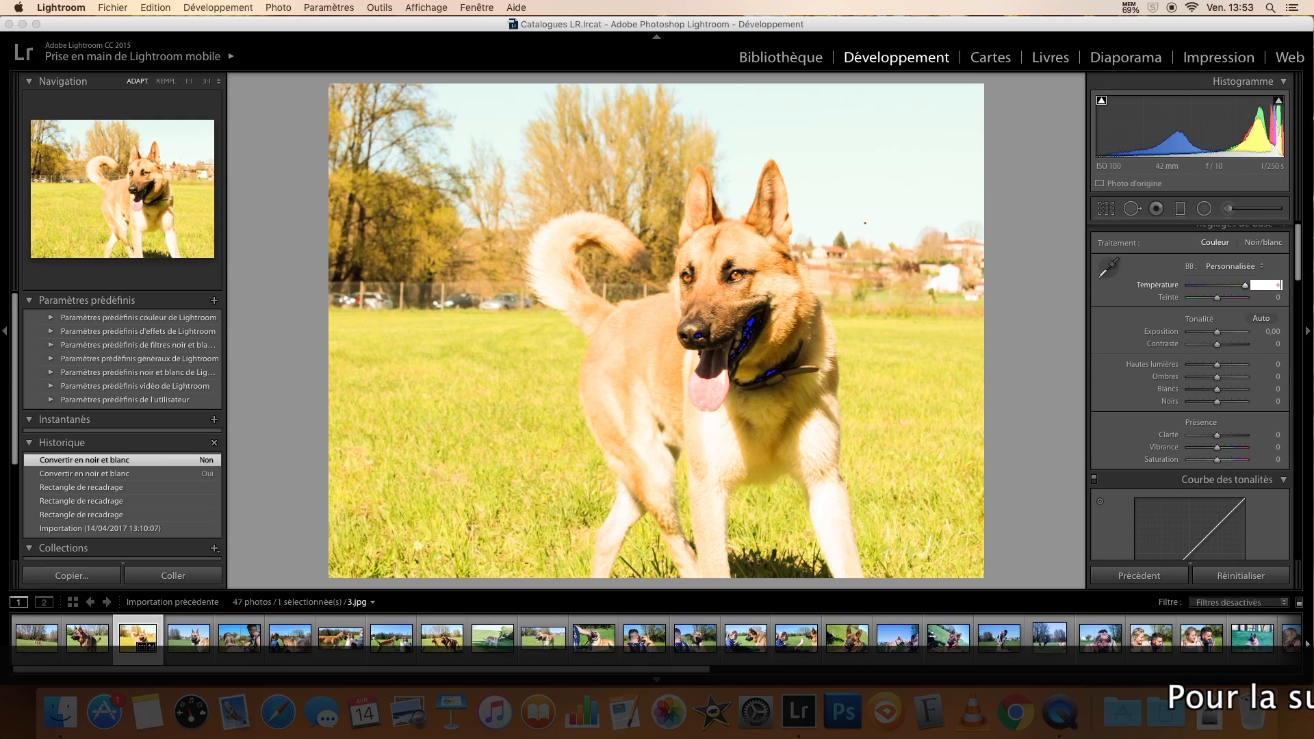
pyautogui.write('50')
pyautogui.press('Return')
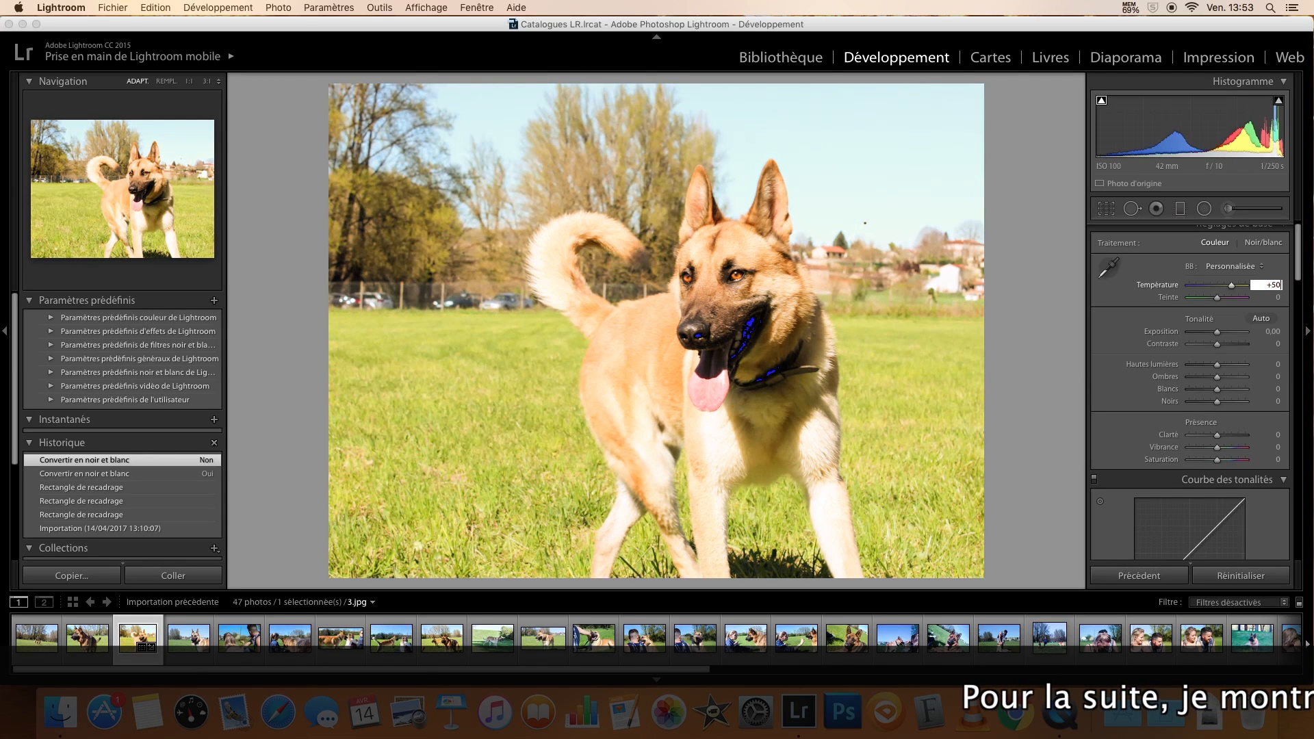
pyautogui.press('BackSpace')
pyautogui.press('BackSpace')
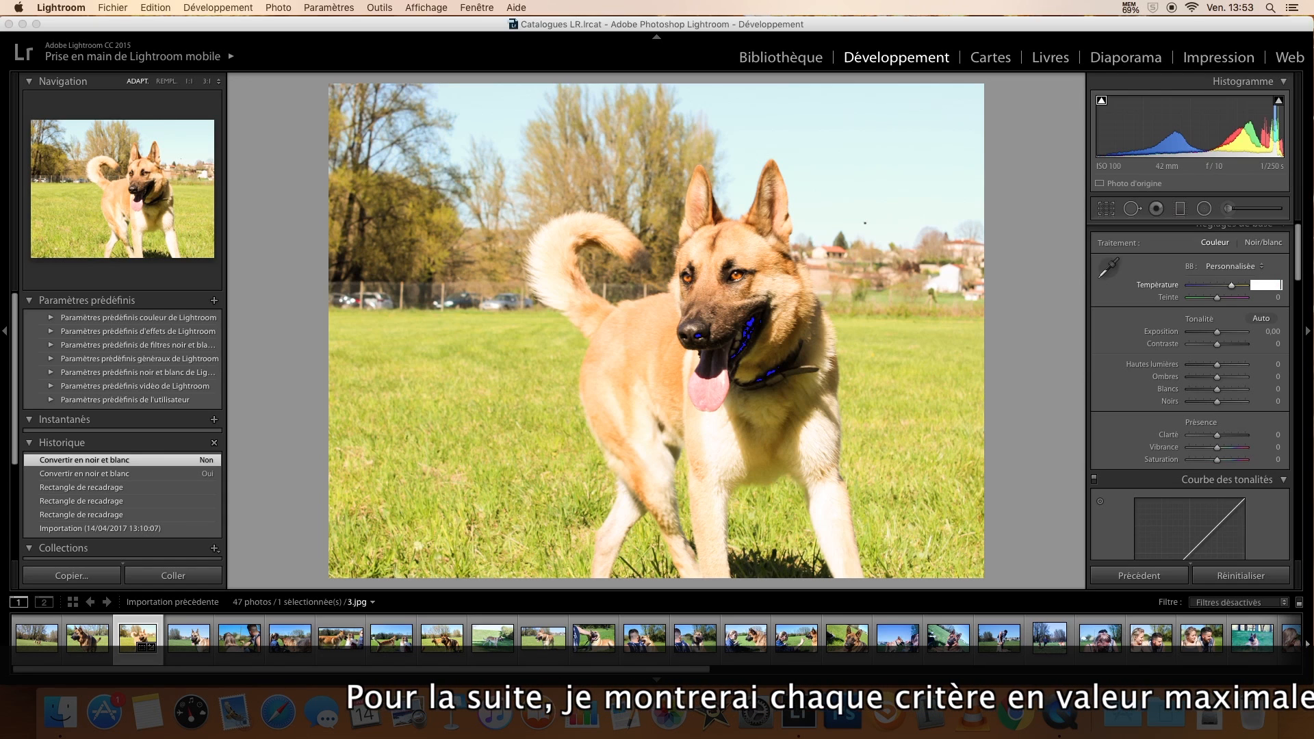
pyautogui.press('BackSpace')
pyautogui.write('-10')
pyautogui.press('Return')
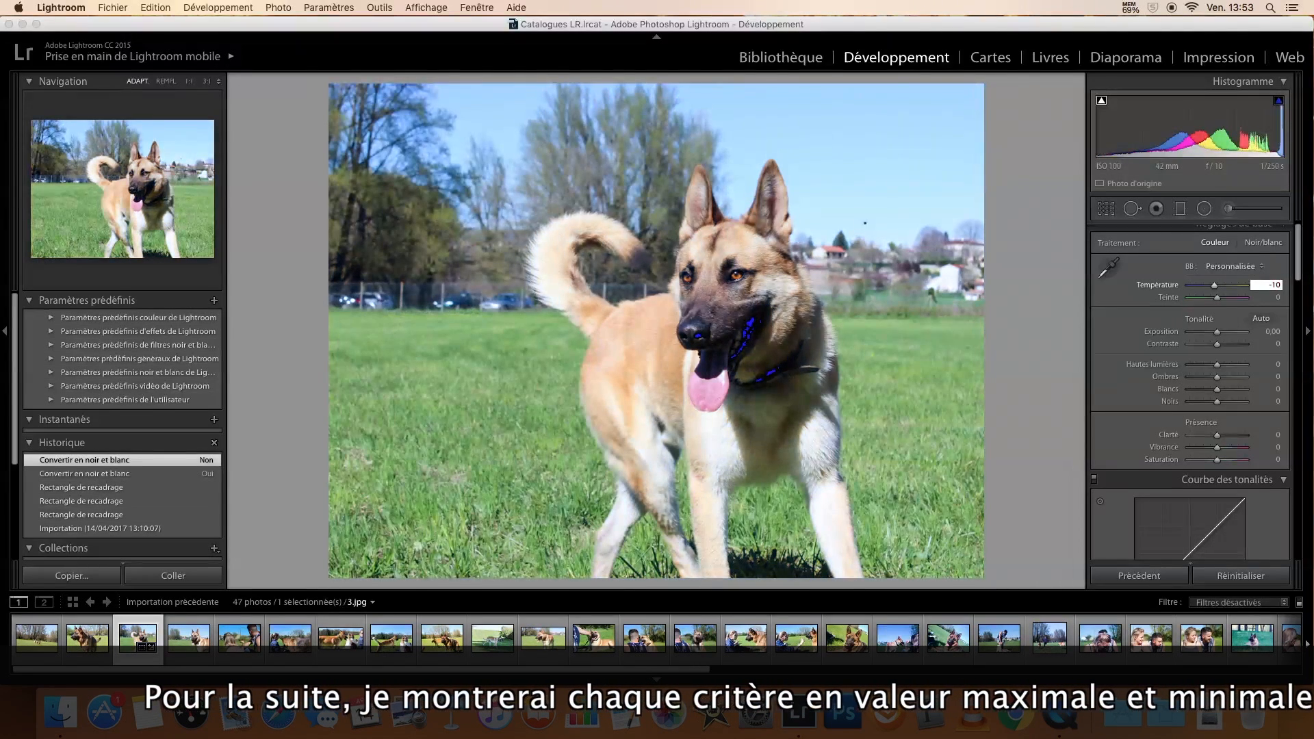
pyautogui.press('BackSpace')
pyautogui.press('BackSpace')
pyautogui.press('BackSpace')
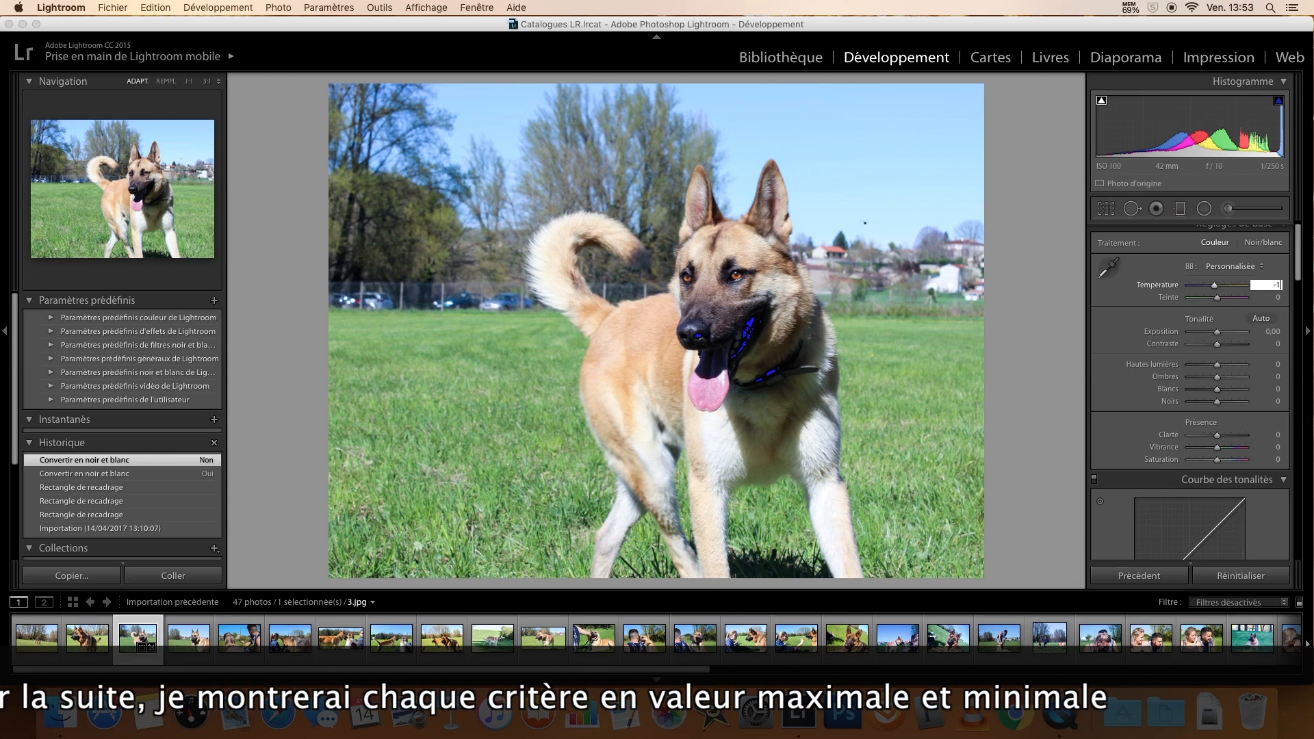
pyautogui.write('0')
pyautogui.press('Return')
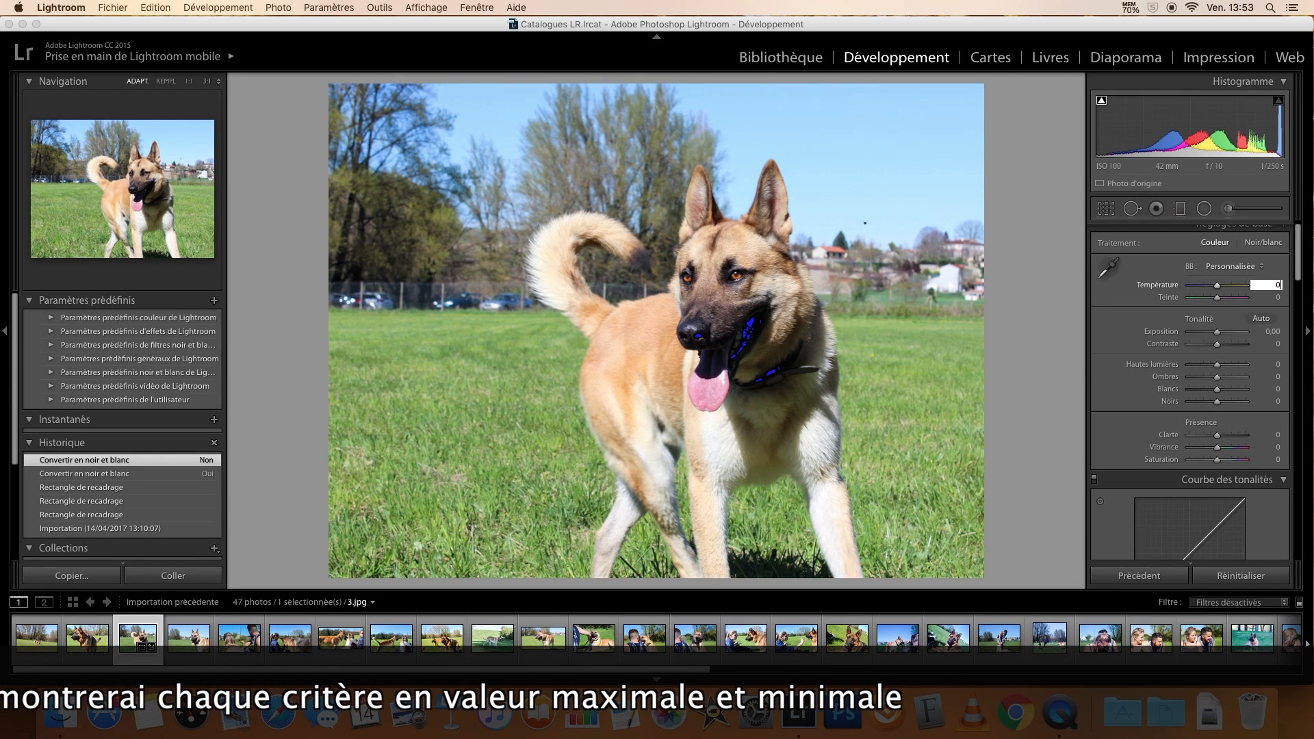
pyautogui.press('BackSpace')
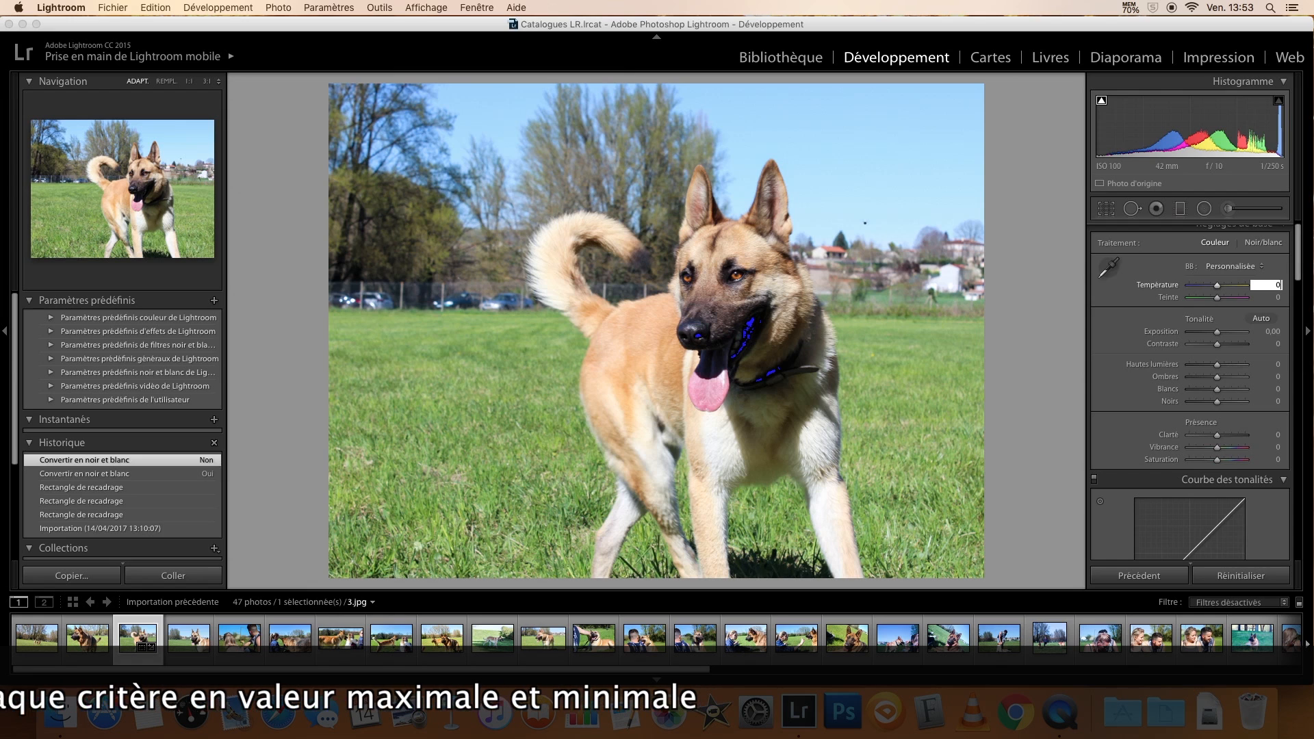
pyautogui.write('-1')
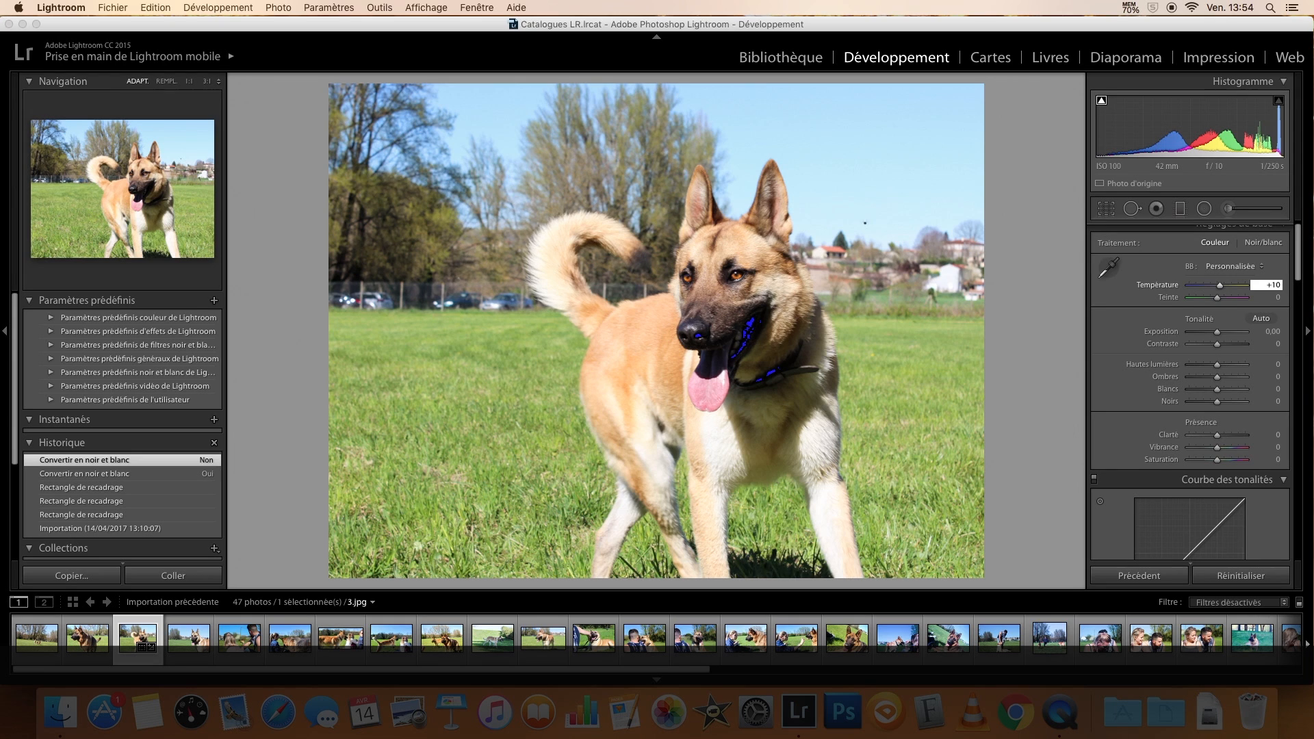
# Confirm Température at +10, then preview Teinte at its -100 green and +100 magenta extremes.
pyautogui.press('Return')
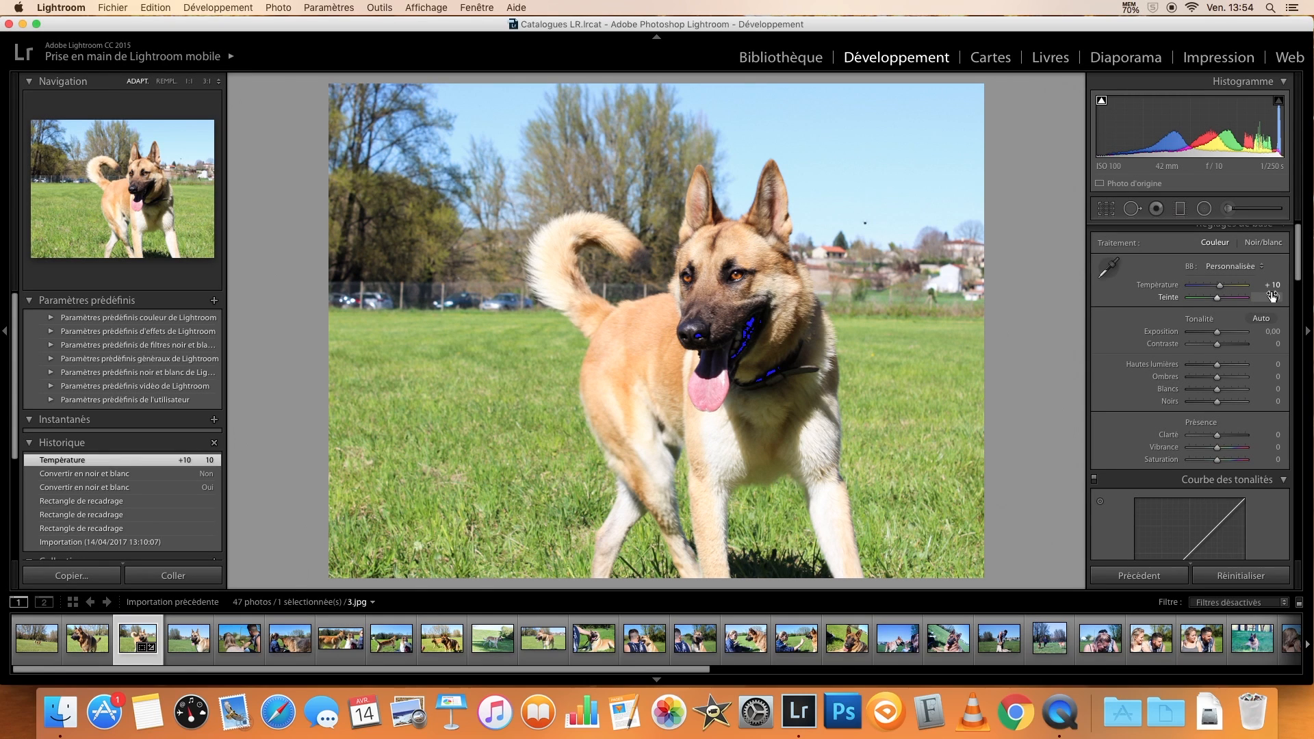
pyautogui.click(1271, 296)
pyautogui.write('-100')
pyautogui.press('Return')
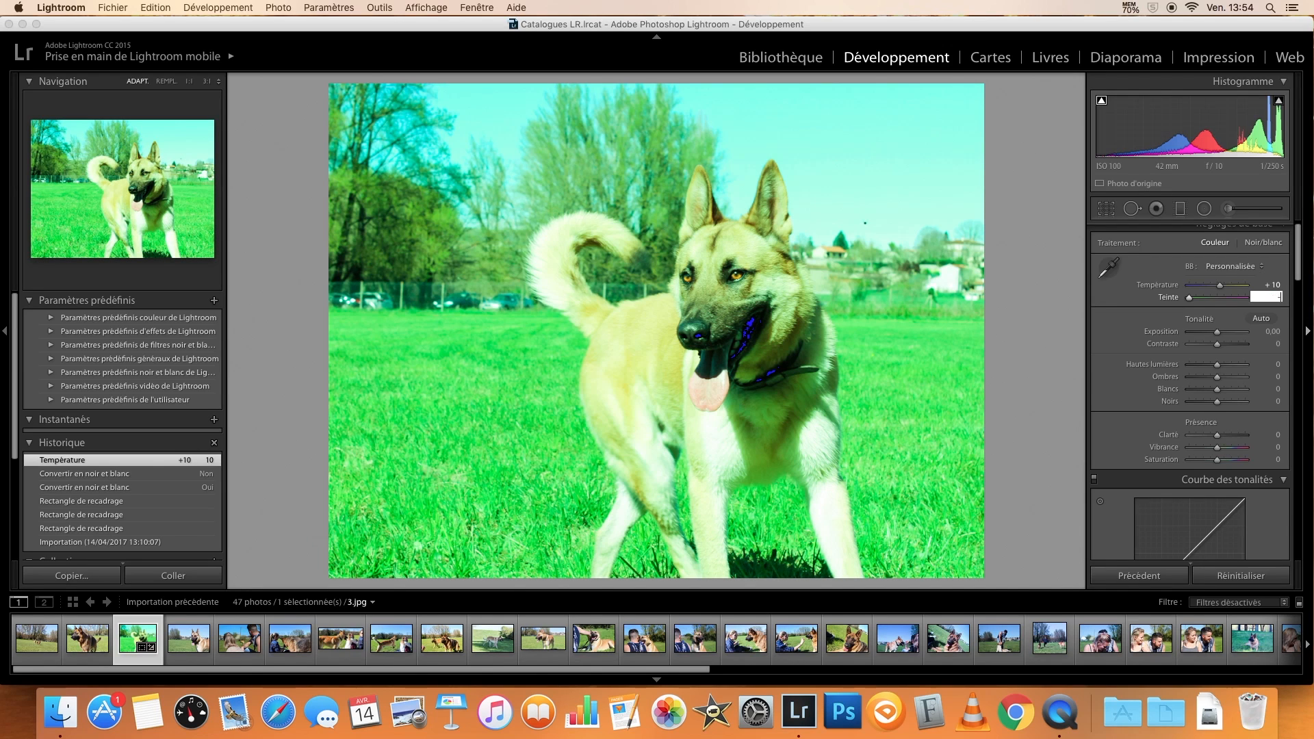
pyautogui.write('+100')
pyautogui.press('Return')
# Try Teinte values -10, +10 and +25, then settle on +30.
pyautogui.press('BackSpace')
pyautogui.press('BackSpace')
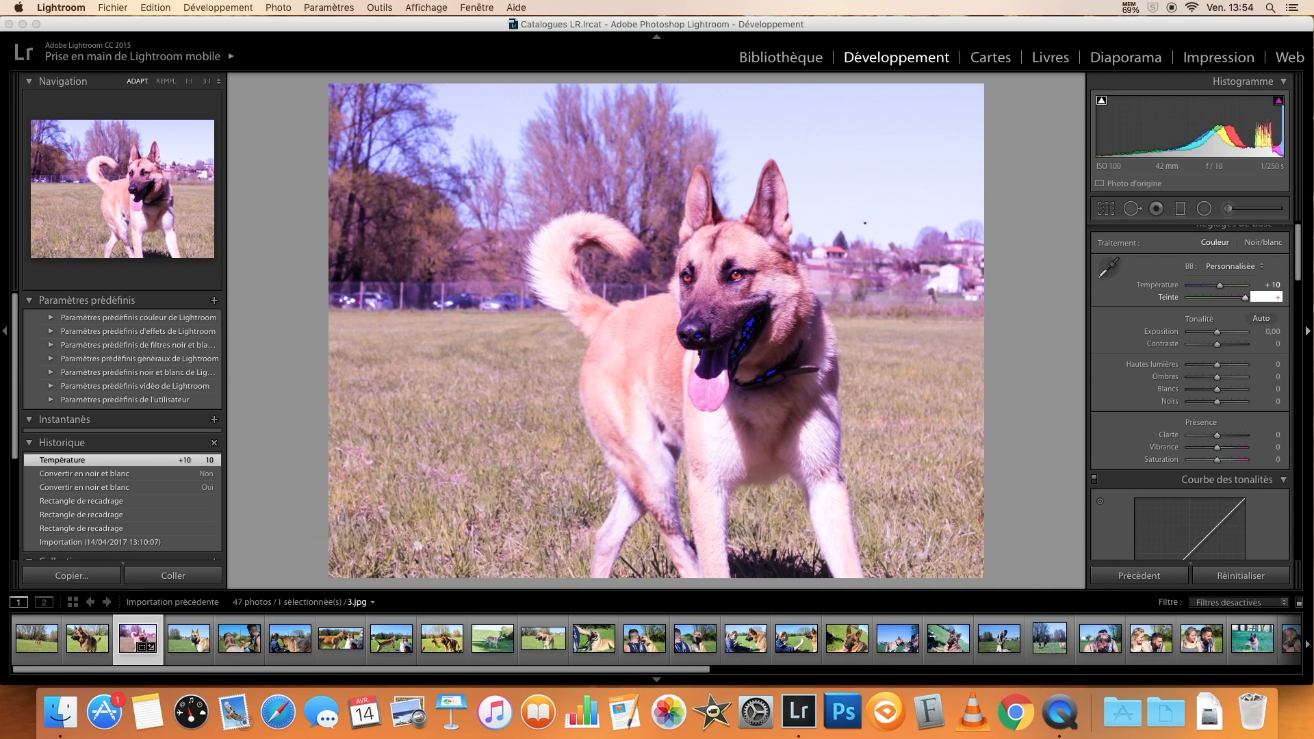
pyautogui.press('BackSpace')
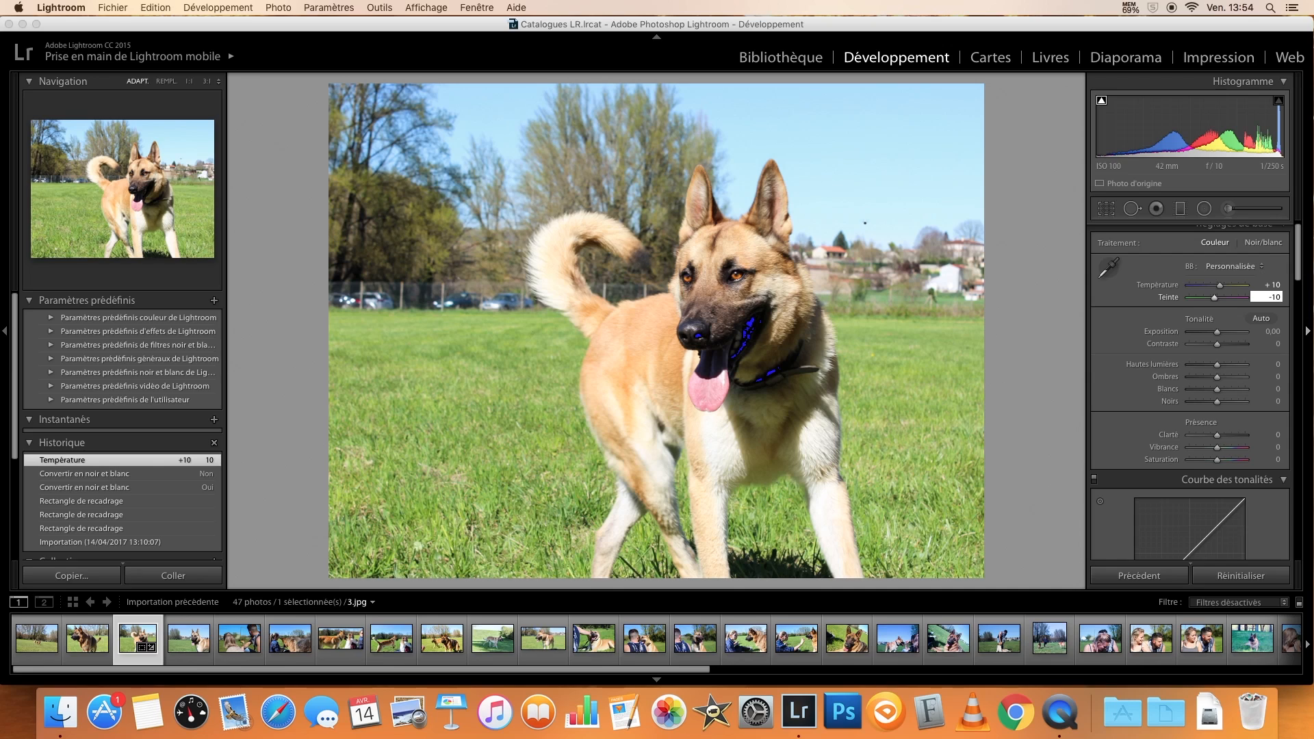
pyautogui.press('BackSpace')
pyautogui.press('BackSpace')
pyautogui.write('0')
pyautogui.press('BackSpace')
pyautogui.press('BackSpace')
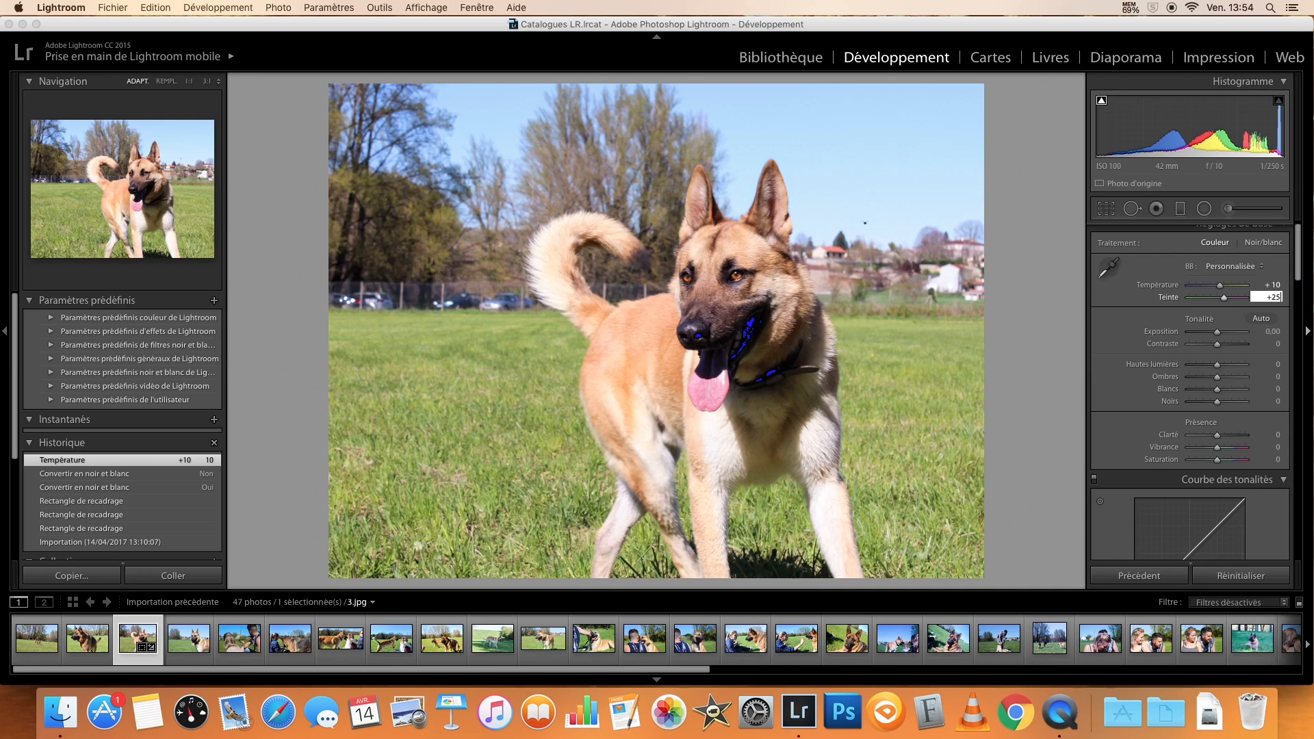
pyautogui.press('BackSpace')
pyautogui.press('BackSpace')
pyautogui.press('Return')
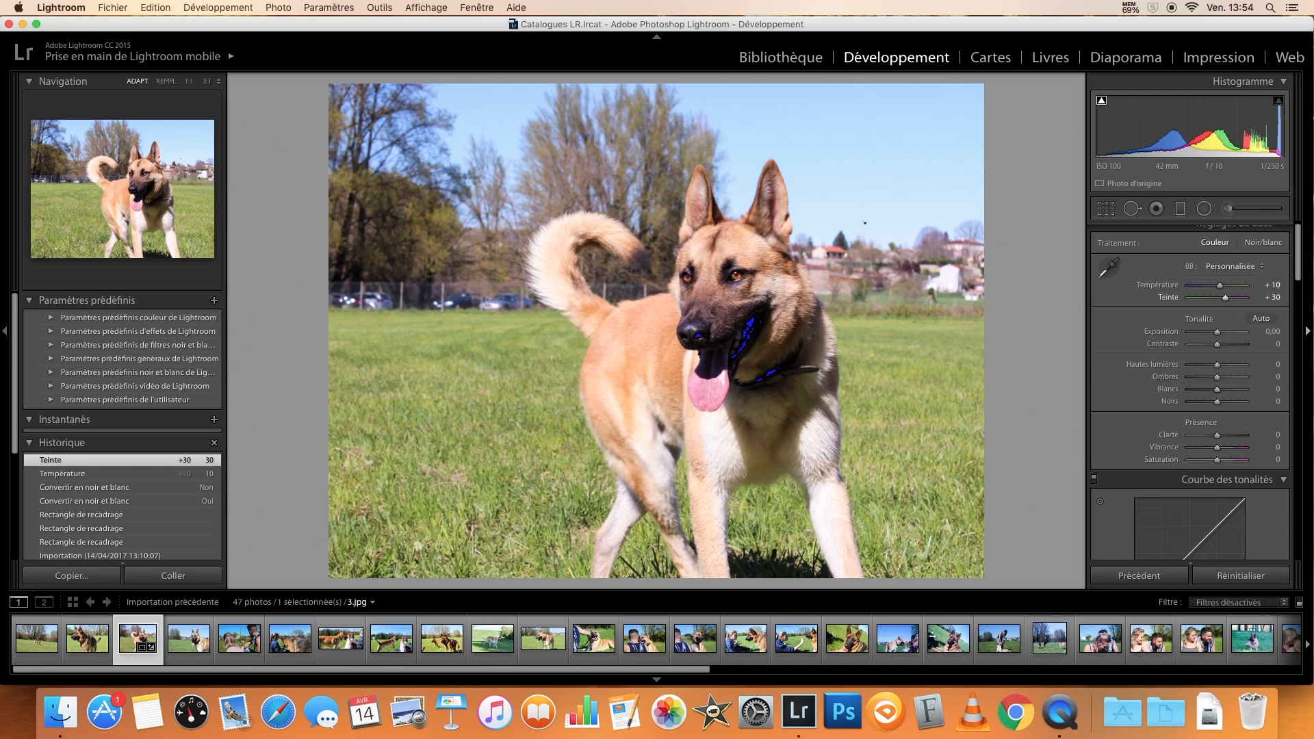
pyautogui.scroll(-3, 1195, 321)
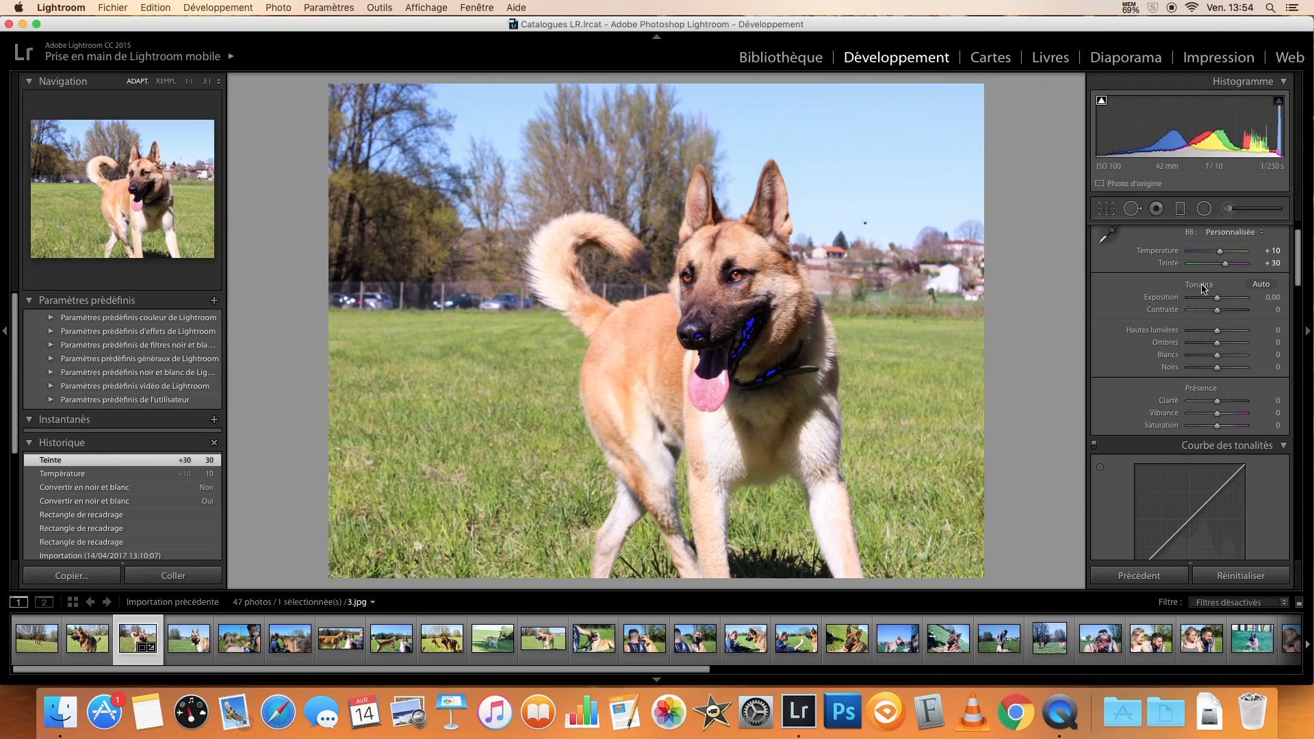
pyautogui.click(1259, 285)
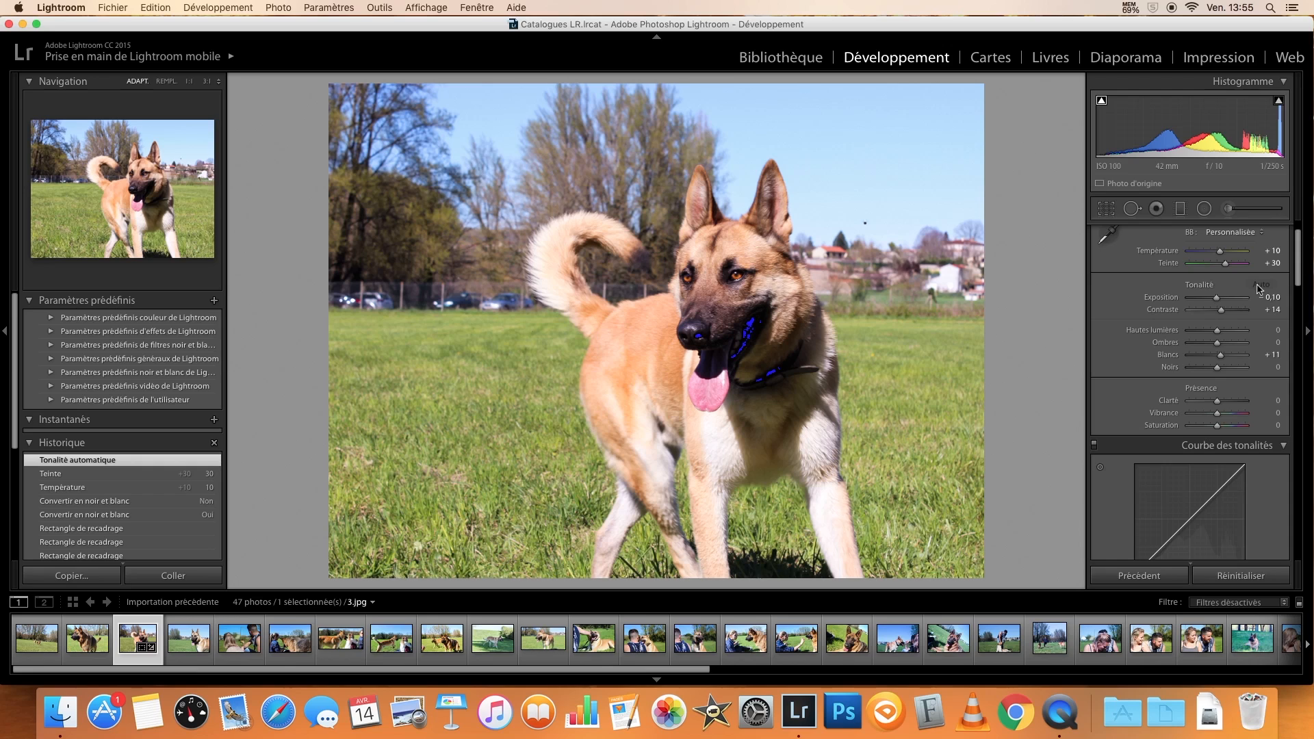
pyautogui.press('super+z')
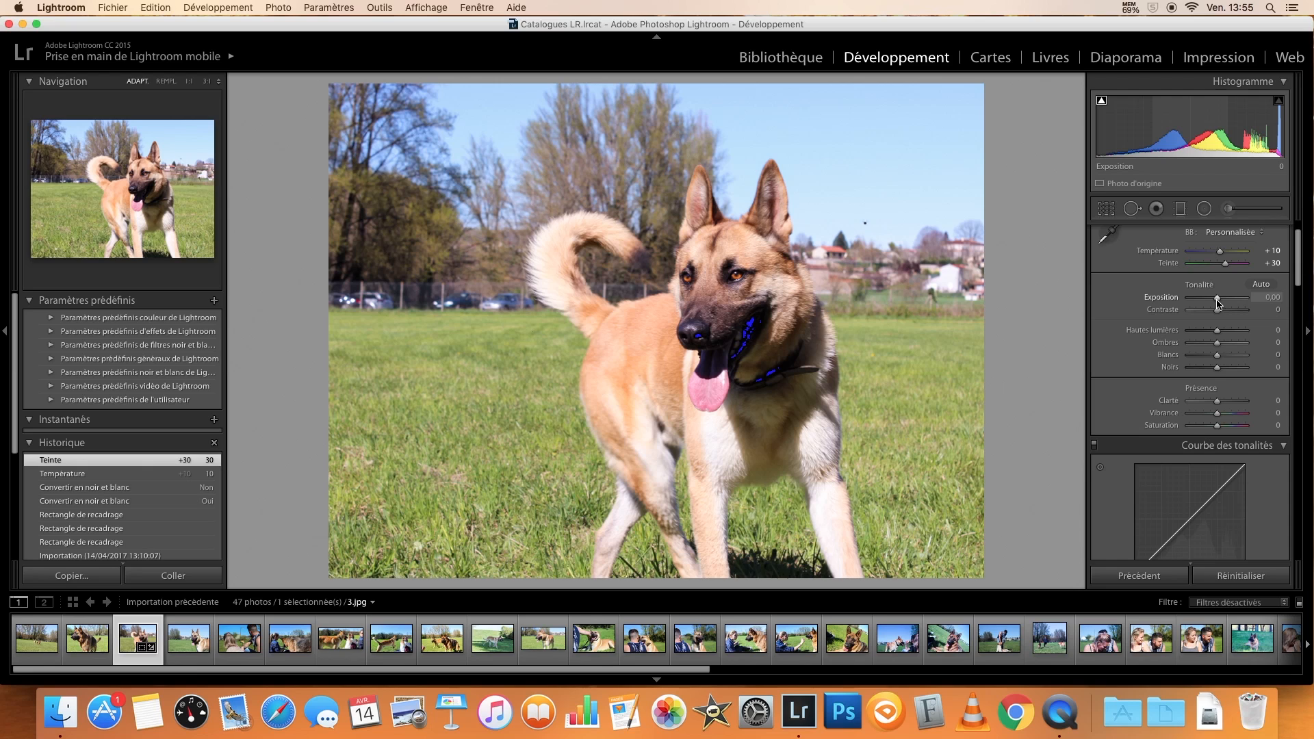
# Set Exposition to -0.25 and Contraste to -30.
pyautogui.moveTo(1217, 304); pyautogui.dragTo(1219, 303)
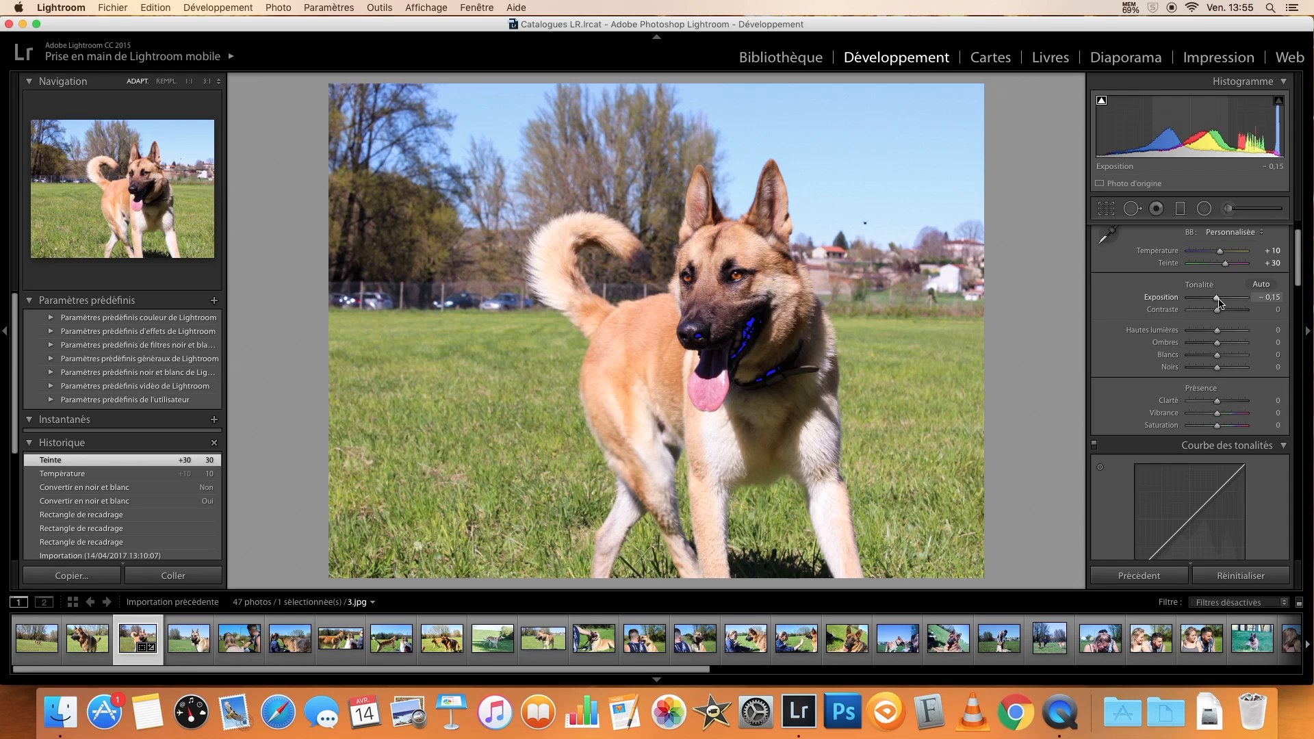
pyautogui.moveTo(1219, 303); pyautogui.dragTo(1219, 306)
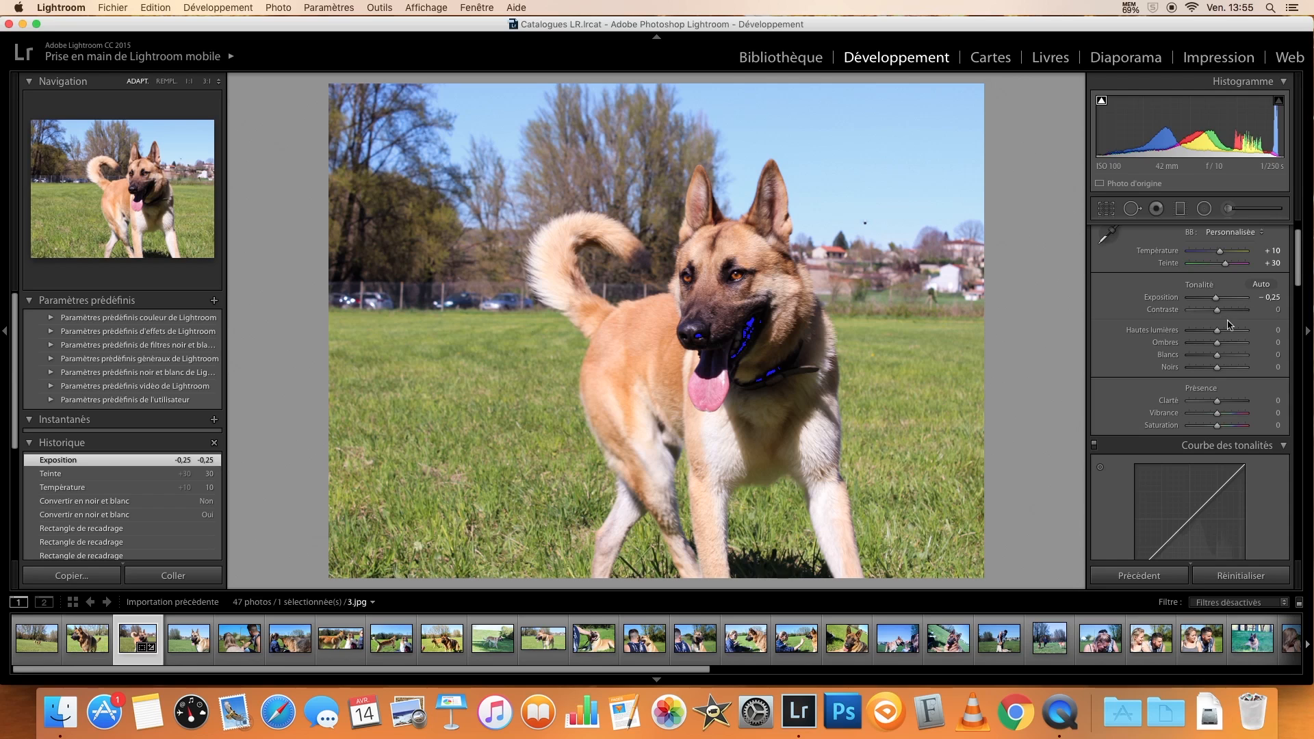
pyautogui.moveTo(1221, 315)
pyautogui.mouseDown()
pyautogui.moveTo(1237, 315)
pyautogui.moveTo(1211, 314)
pyautogui.mouseUp()
# Lower Hautes lumières to -45 and Ombres to -20, checking the dog at 1:1 zoom.
pyautogui.scroll(-2, 1246, 313)
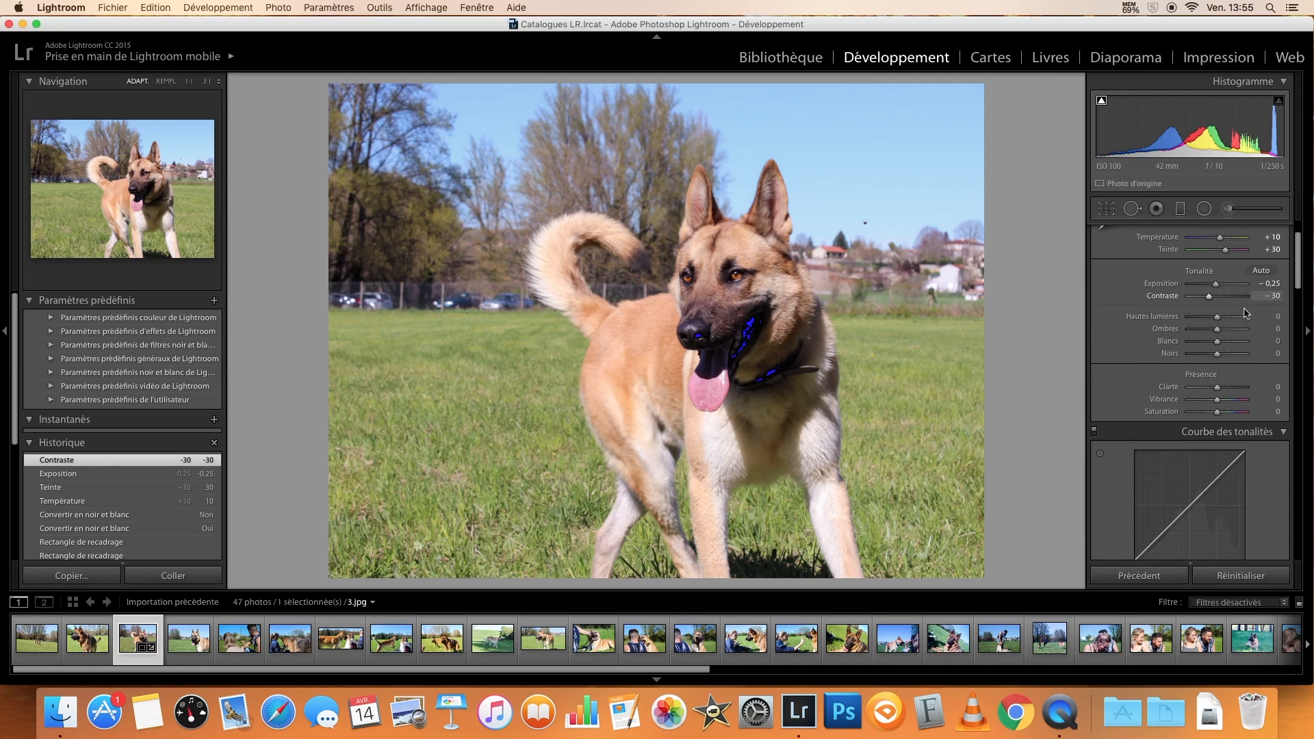
pyautogui.moveTo(1217, 301)
pyautogui.mouseDown()
pyautogui.moveTo(1266, 305)
pyautogui.moveTo(1180, 308)
pyautogui.moveTo(1208, 306)
pyautogui.mouseUp()
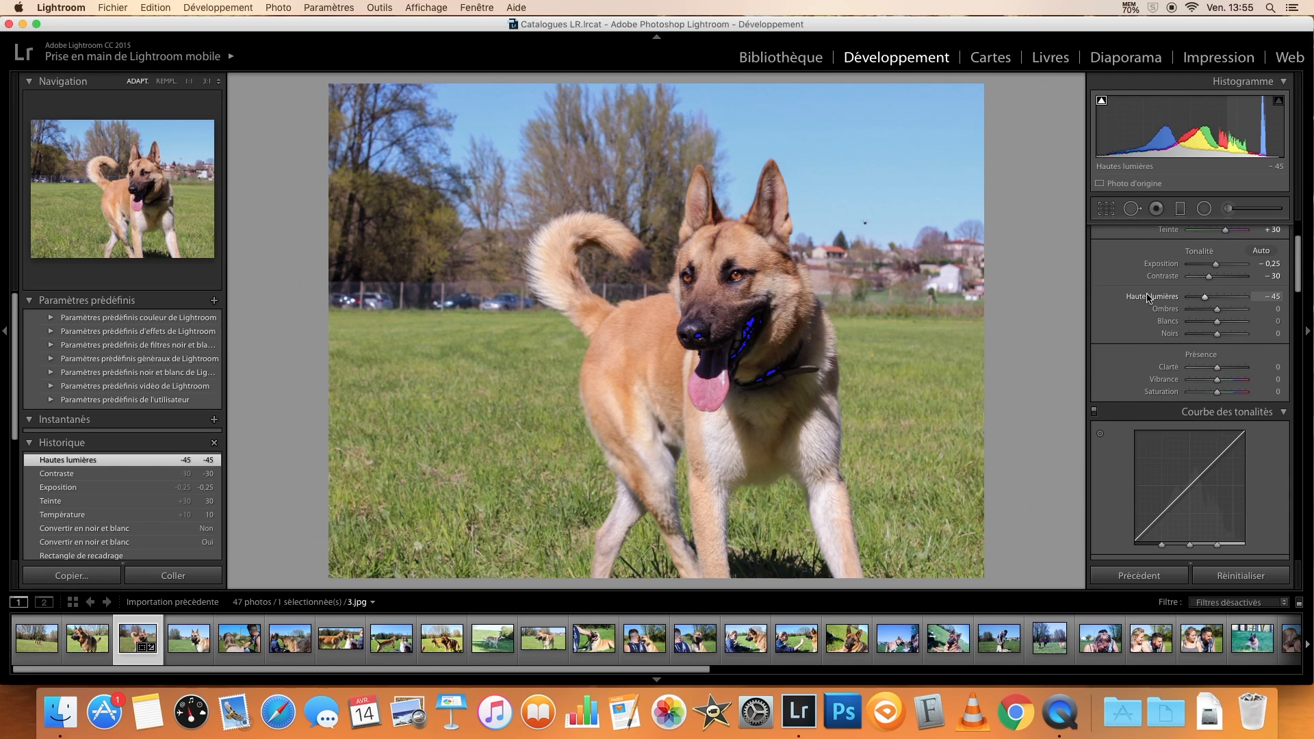
pyautogui.click(797, 262)
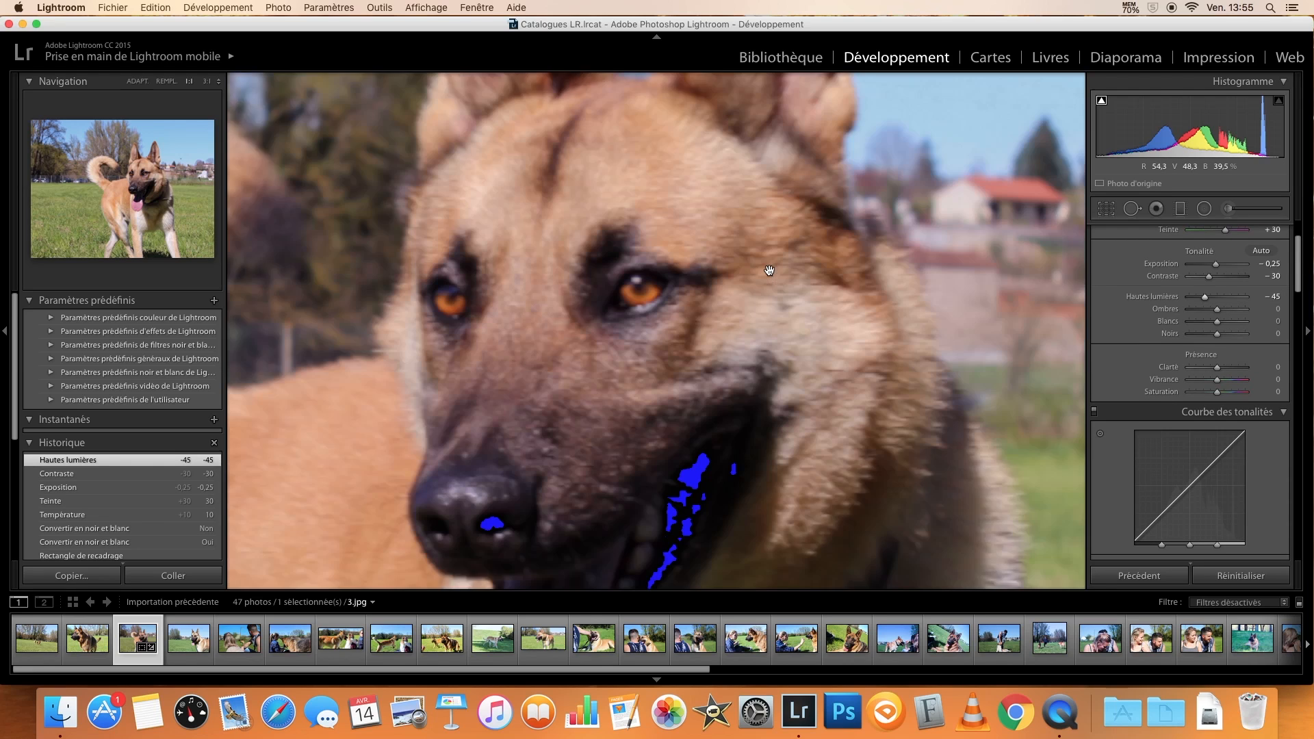
pyautogui.click(757, 273)
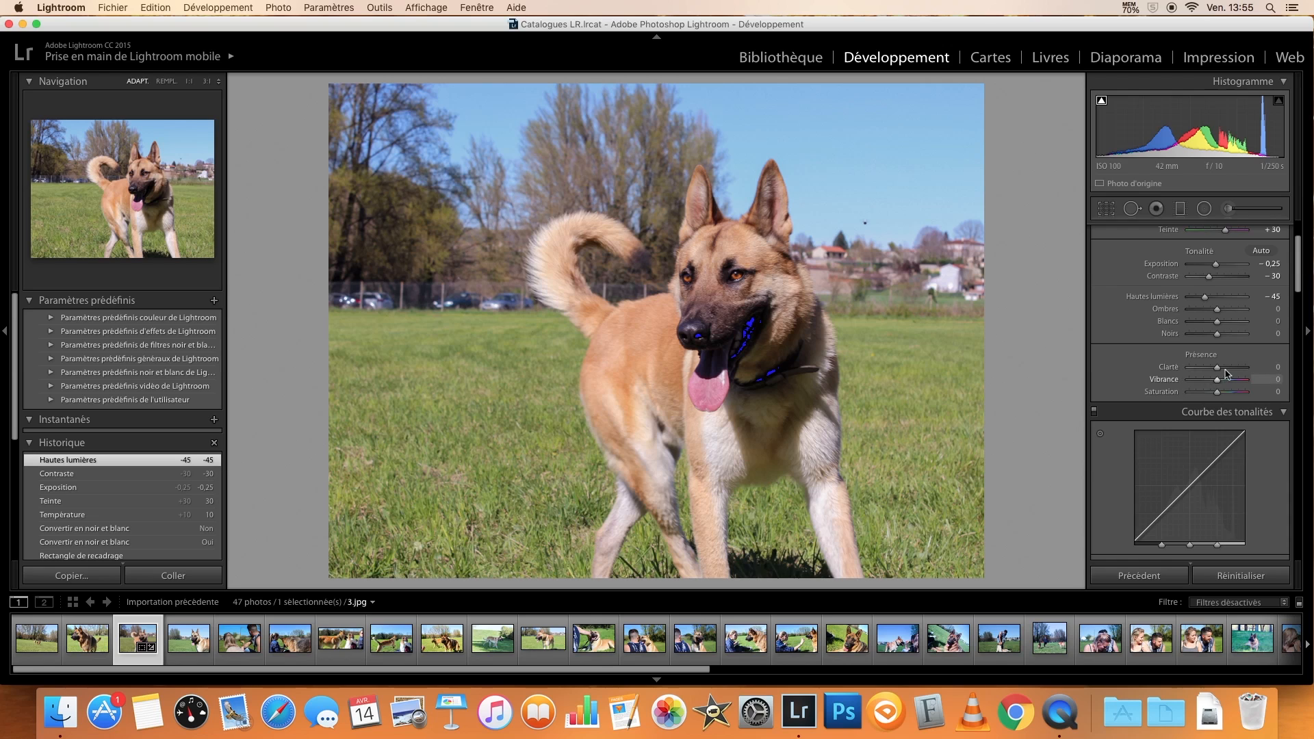
pyautogui.moveTo(1226, 309)
pyautogui.mouseDown()
pyautogui.moveTo(1237, 310)
pyautogui.moveTo(1211, 312)
pyautogui.mouseUp()
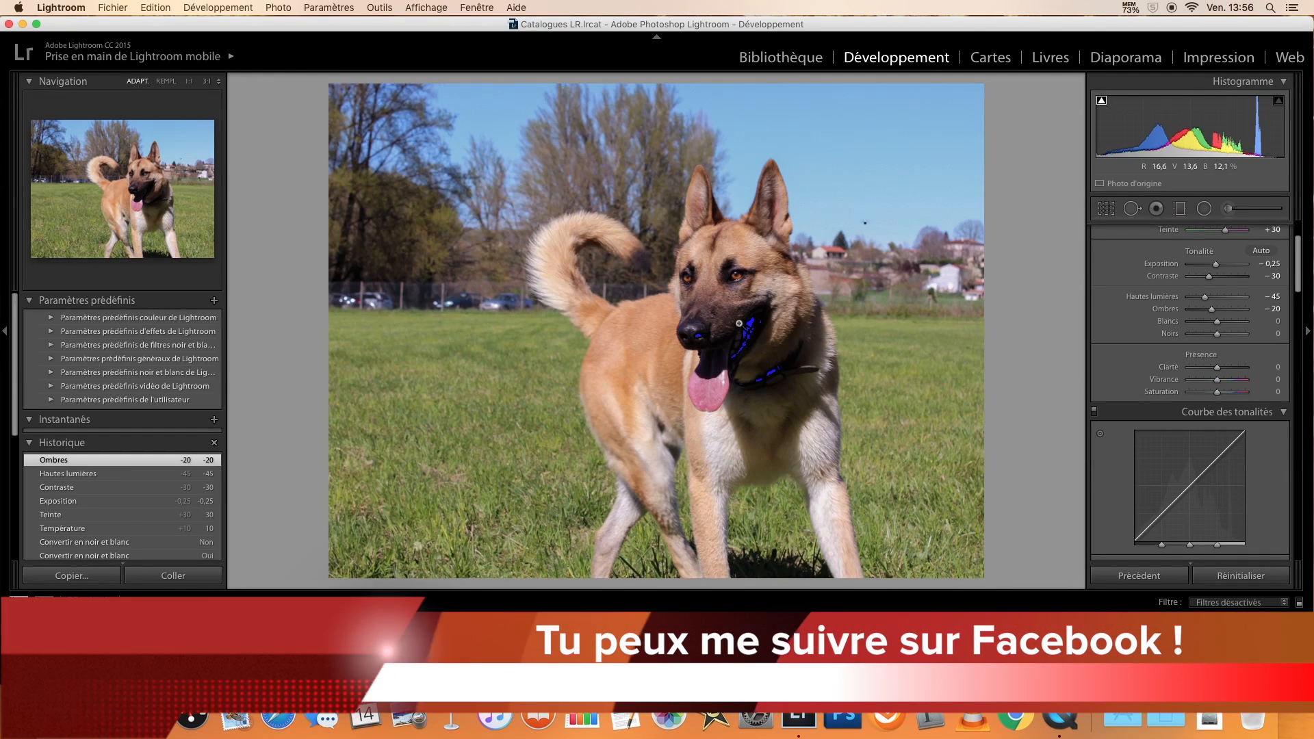
pyautogui.click(759, 336)
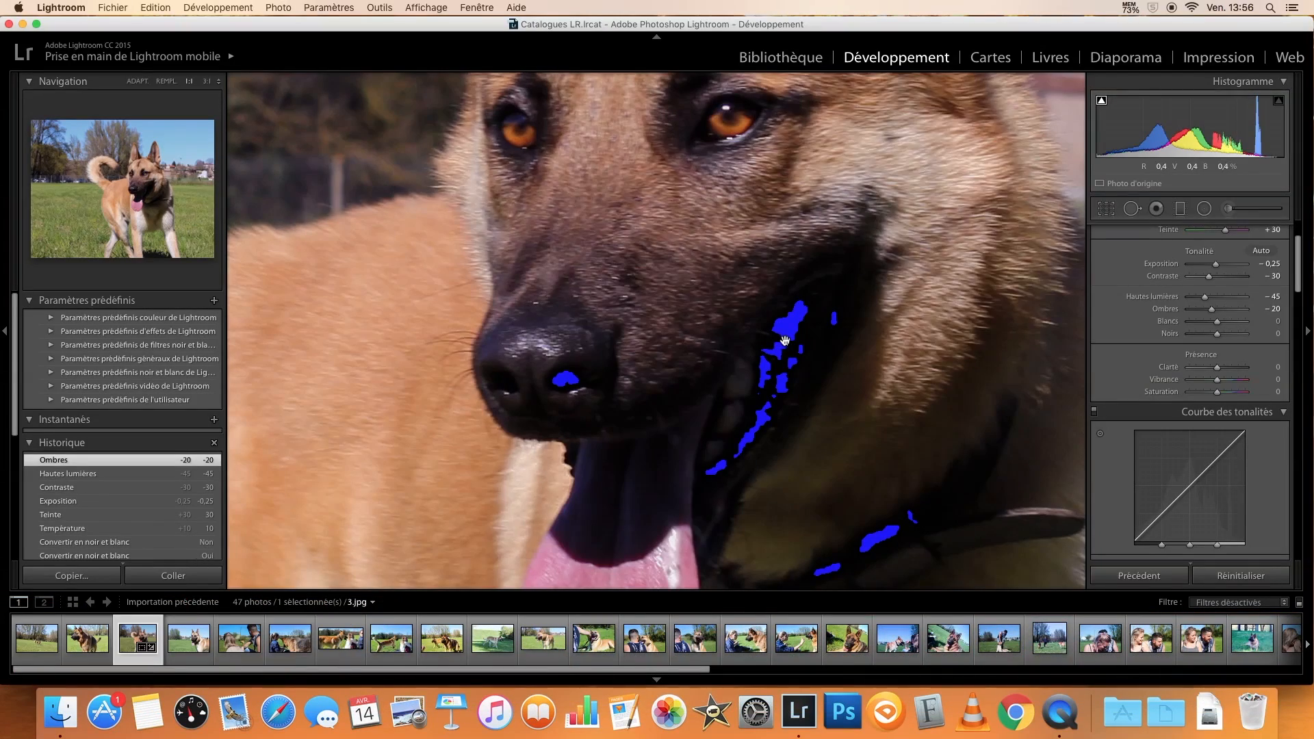
pyautogui.click(785, 342)
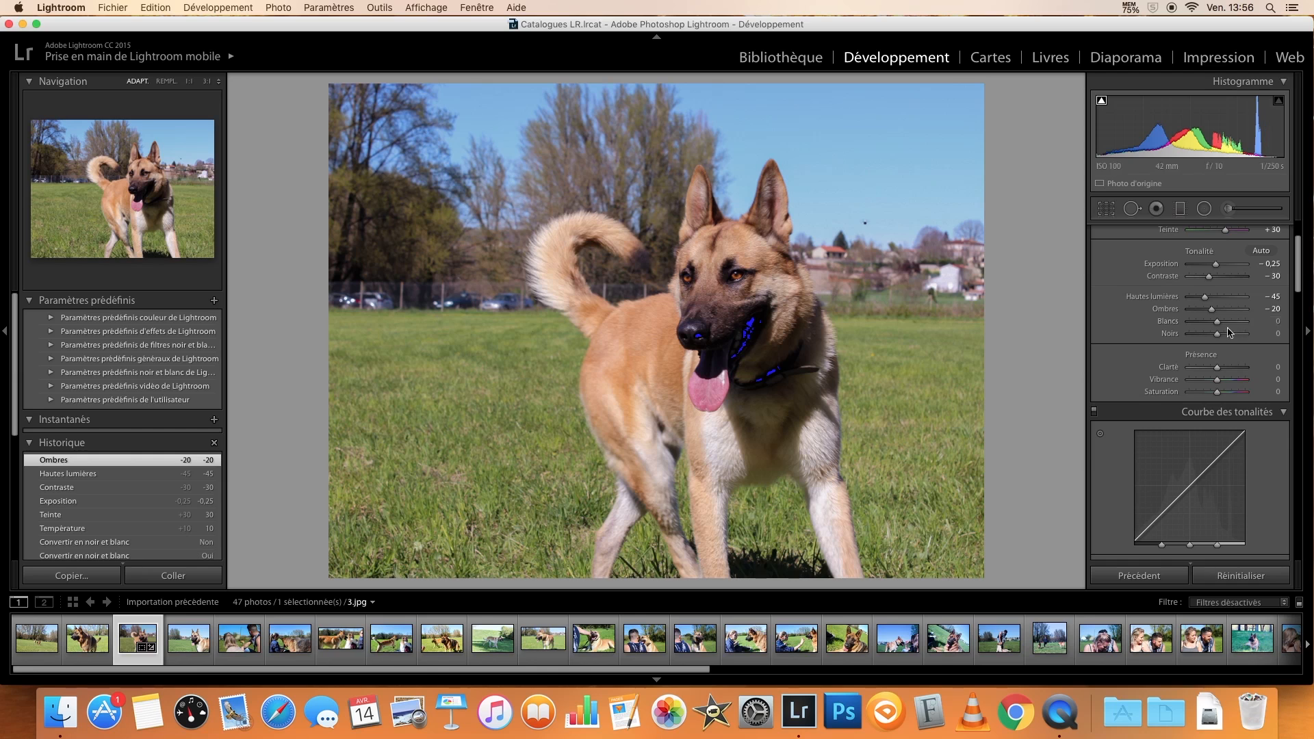
pyautogui.moveTo(1217, 334); pyautogui.dragTo(1174, 339)
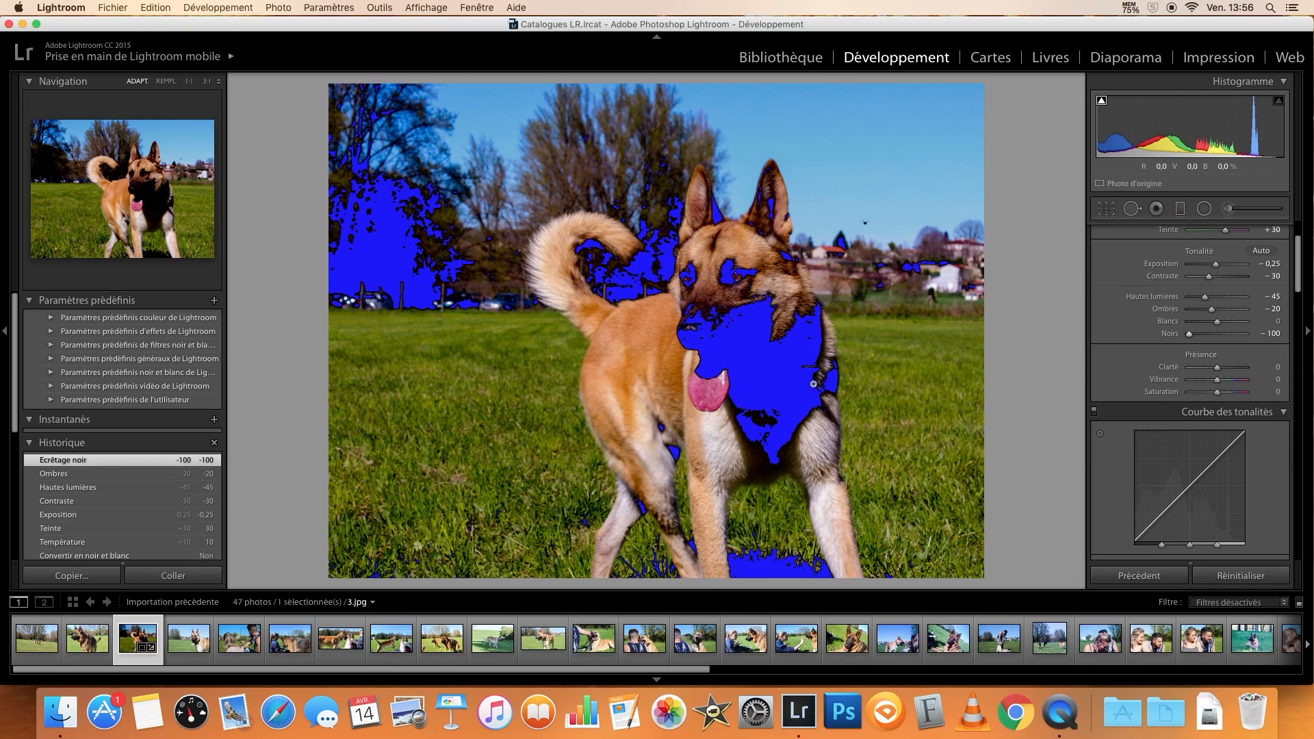
pyautogui.click(1224, 334)
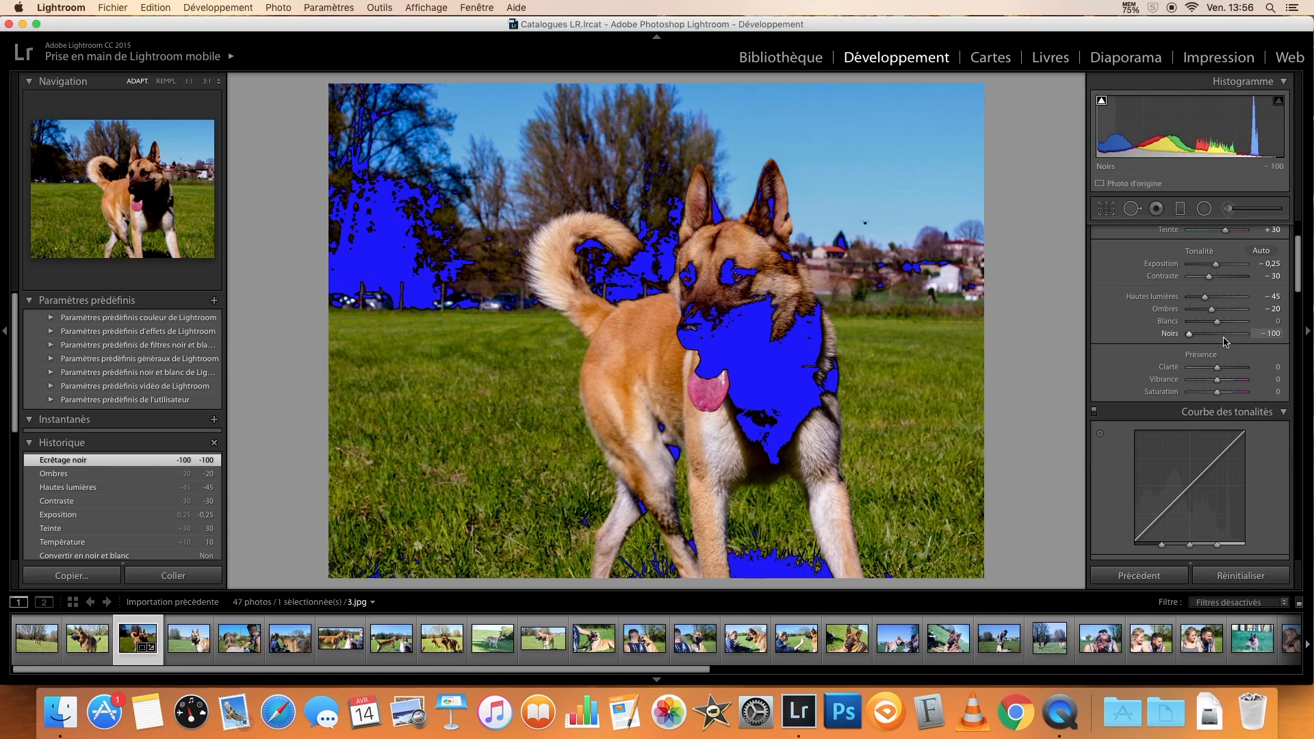
pyautogui.moveTo(1224, 336); pyautogui.dragTo(1256, 334)
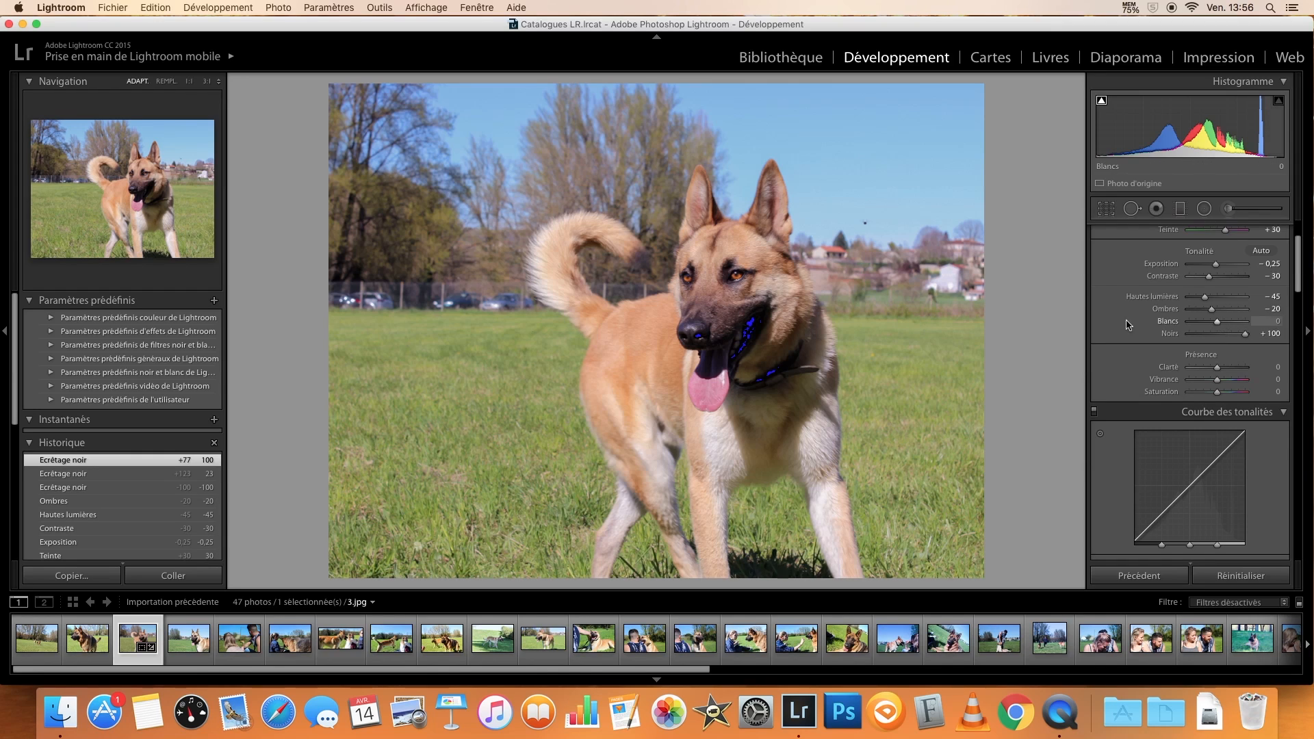
pyautogui.moveTo(1217, 321)
pyautogui.mouseDown()
pyautogui.moveTo(1192, 326)
pyautogui.moveTo(1250, 328)
pyautogui.moveTo(1214, 326)
pyautogui.mouseUp()
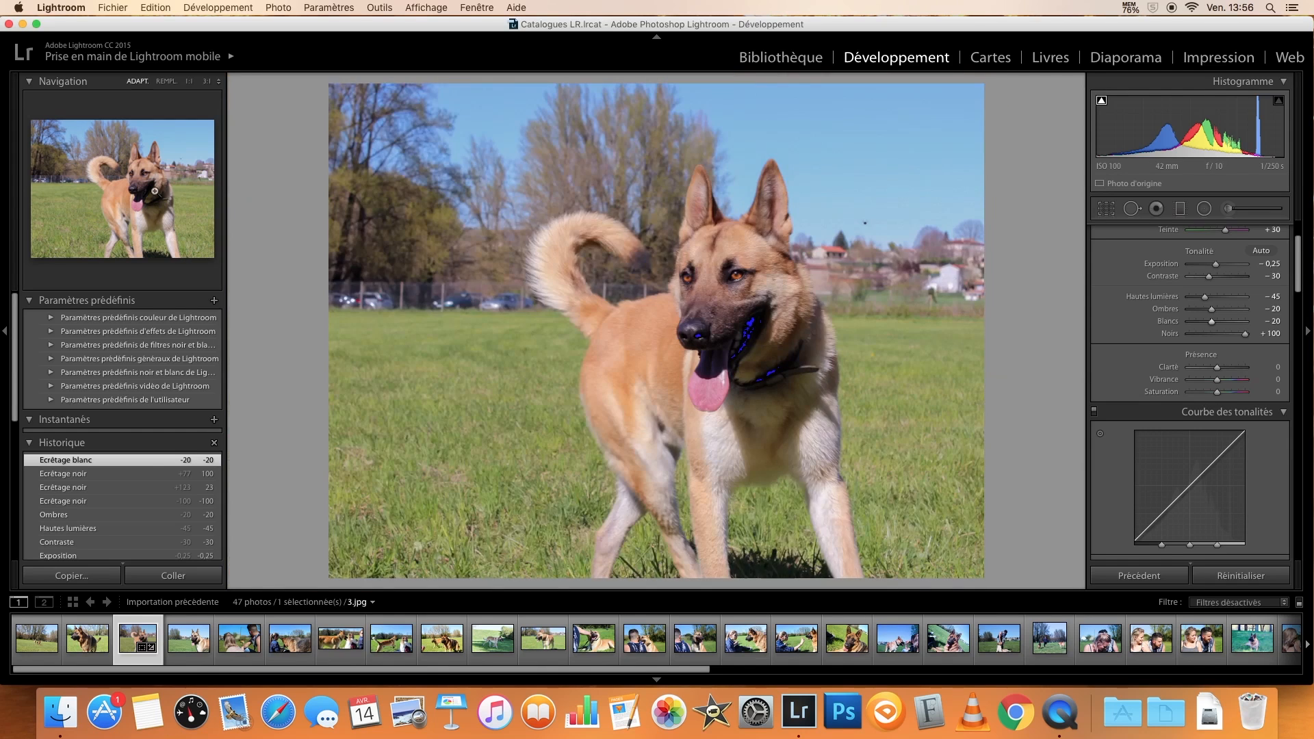
pyautogui.click(150, 190)
pyautogui.moveTo(150, 191); pyautogui.dragTo(121, 167)
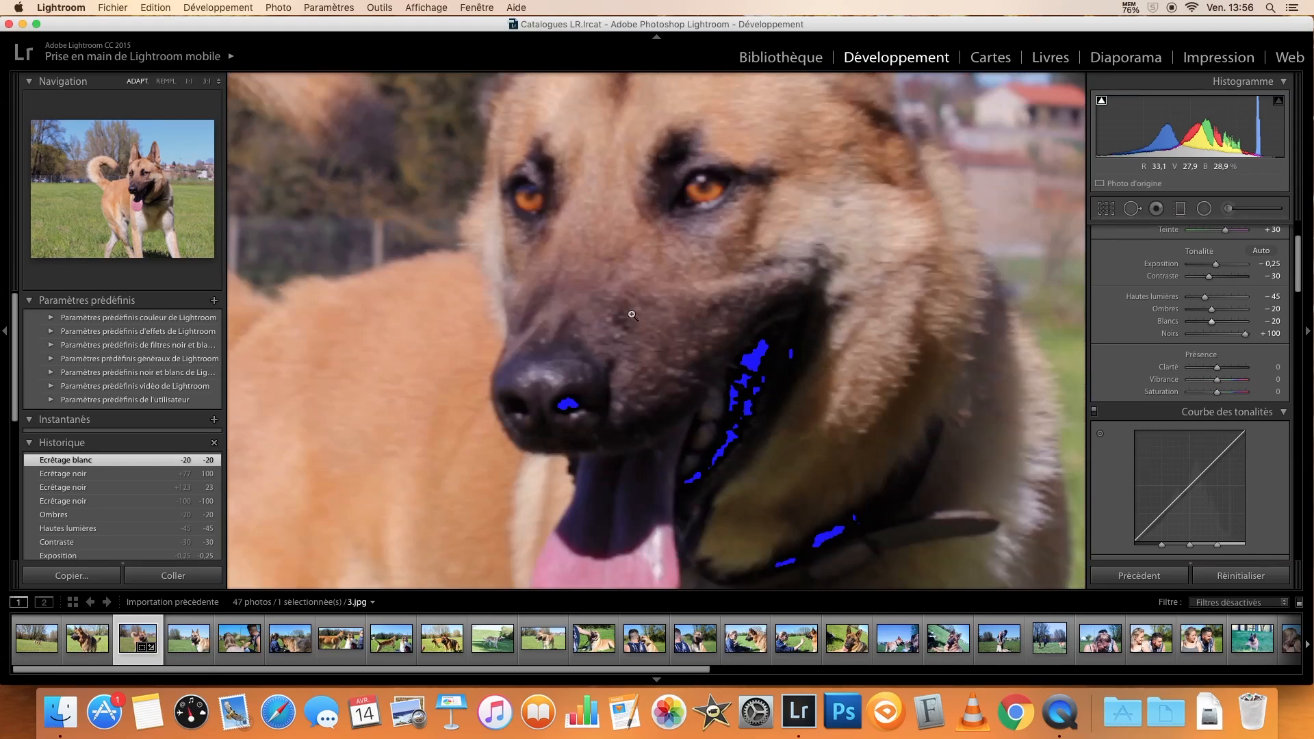
pyautogui.click(633, 316)
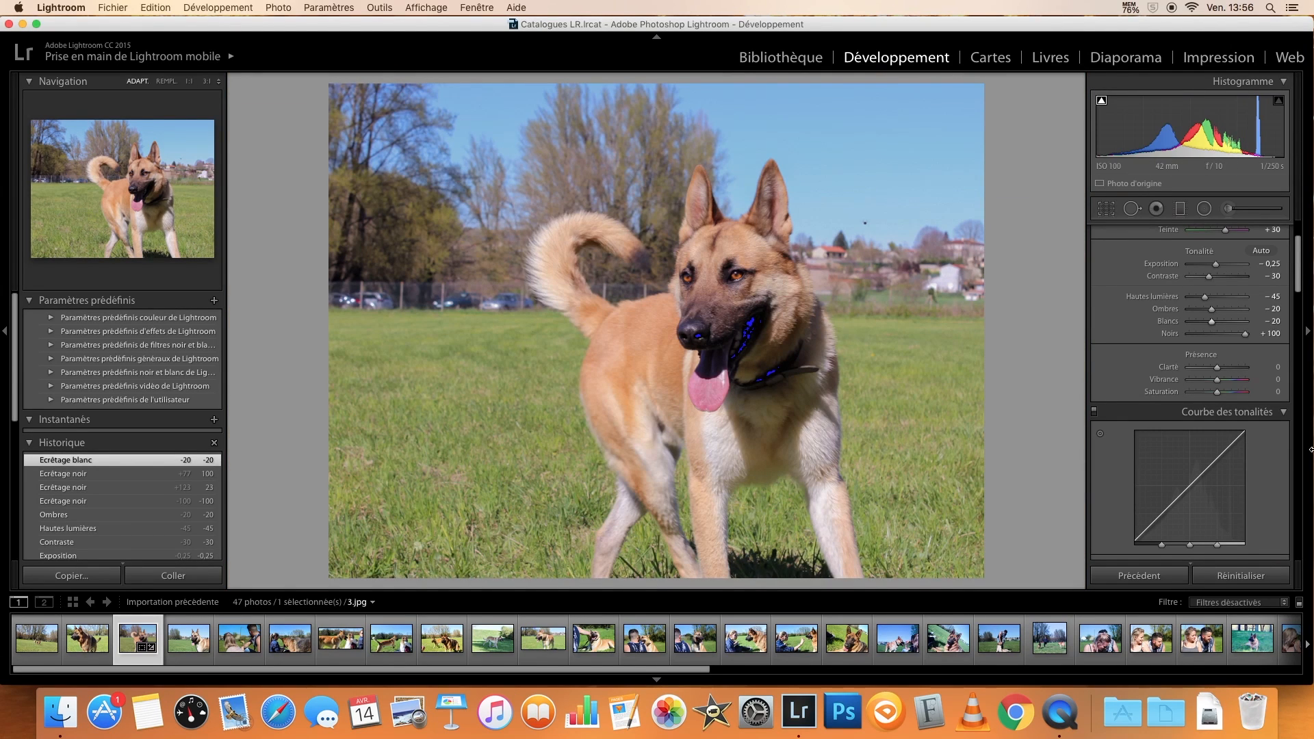
# Preview Clarté at 100 and -100, then set it to +25.
pyautogui.scroll(-1, 1253, 378)
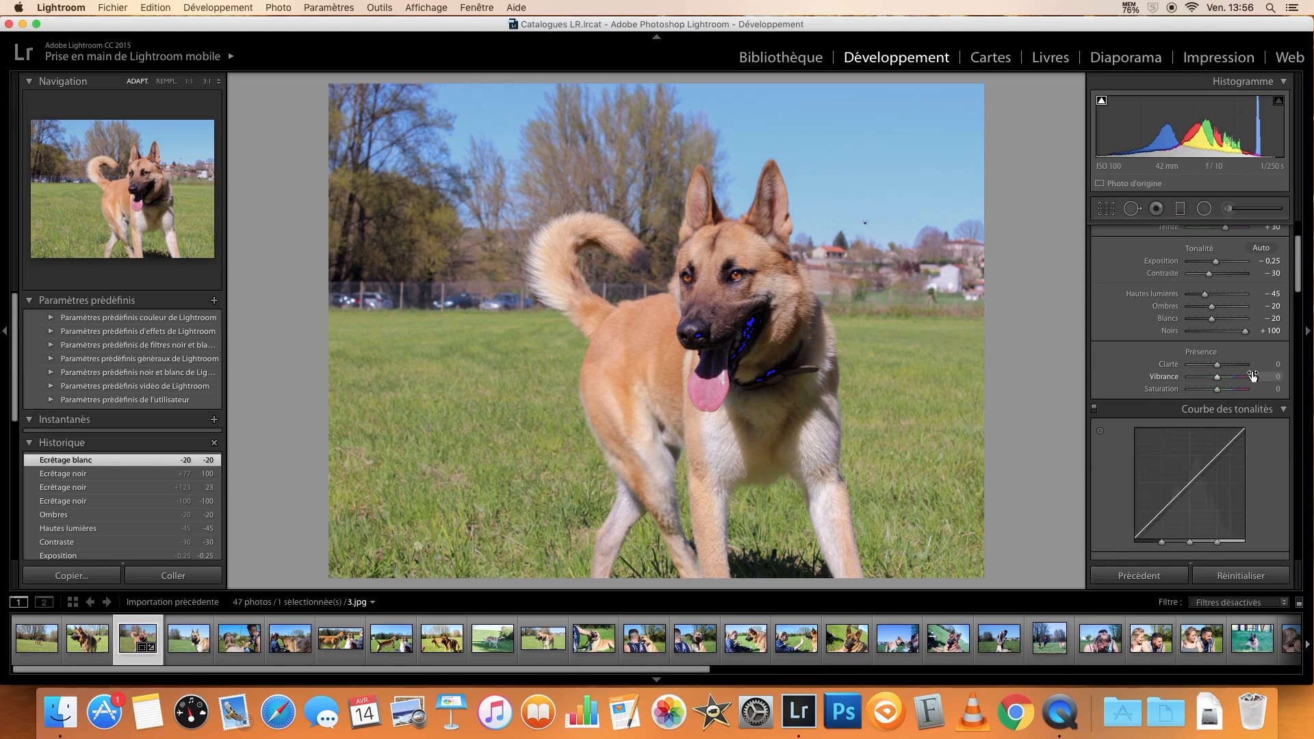
pyautogui.click(1277, 342)
pyautogui.write('1')
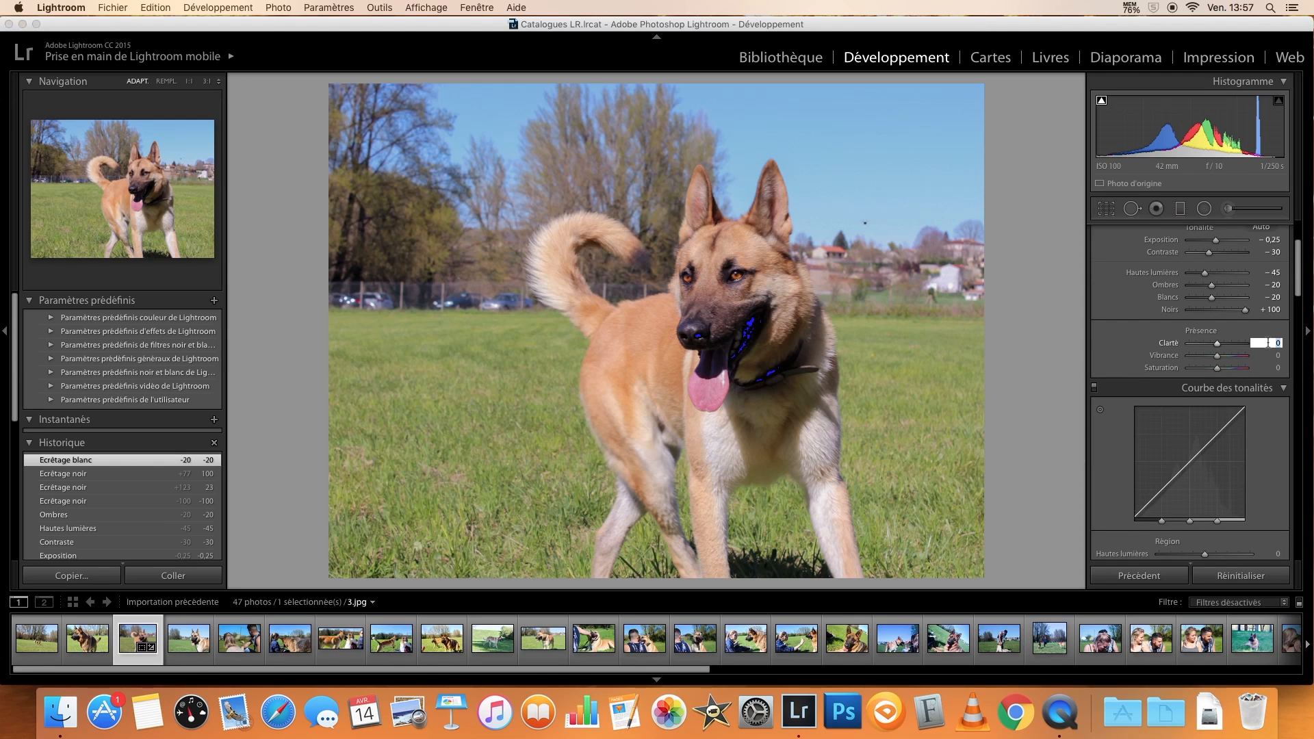
pyautogui.write('00')
pyautogui.press('Return')
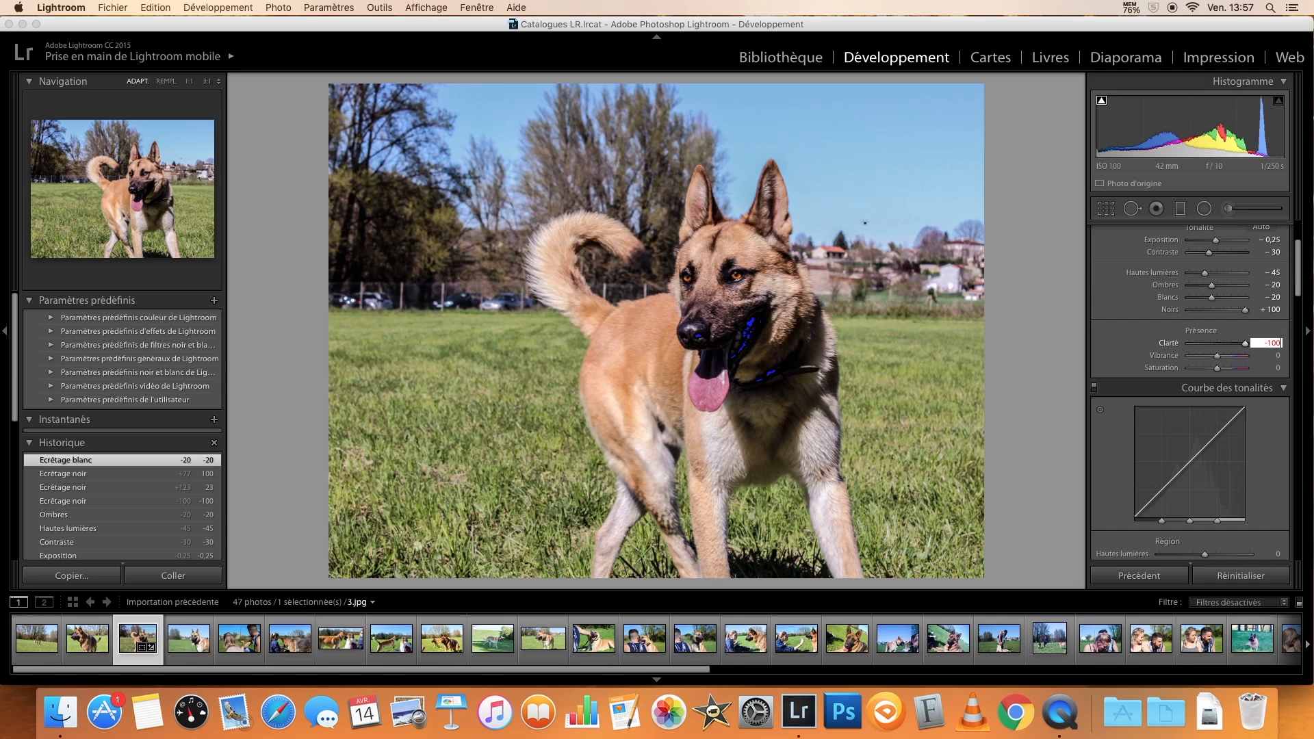
pyautogui.press('Return')
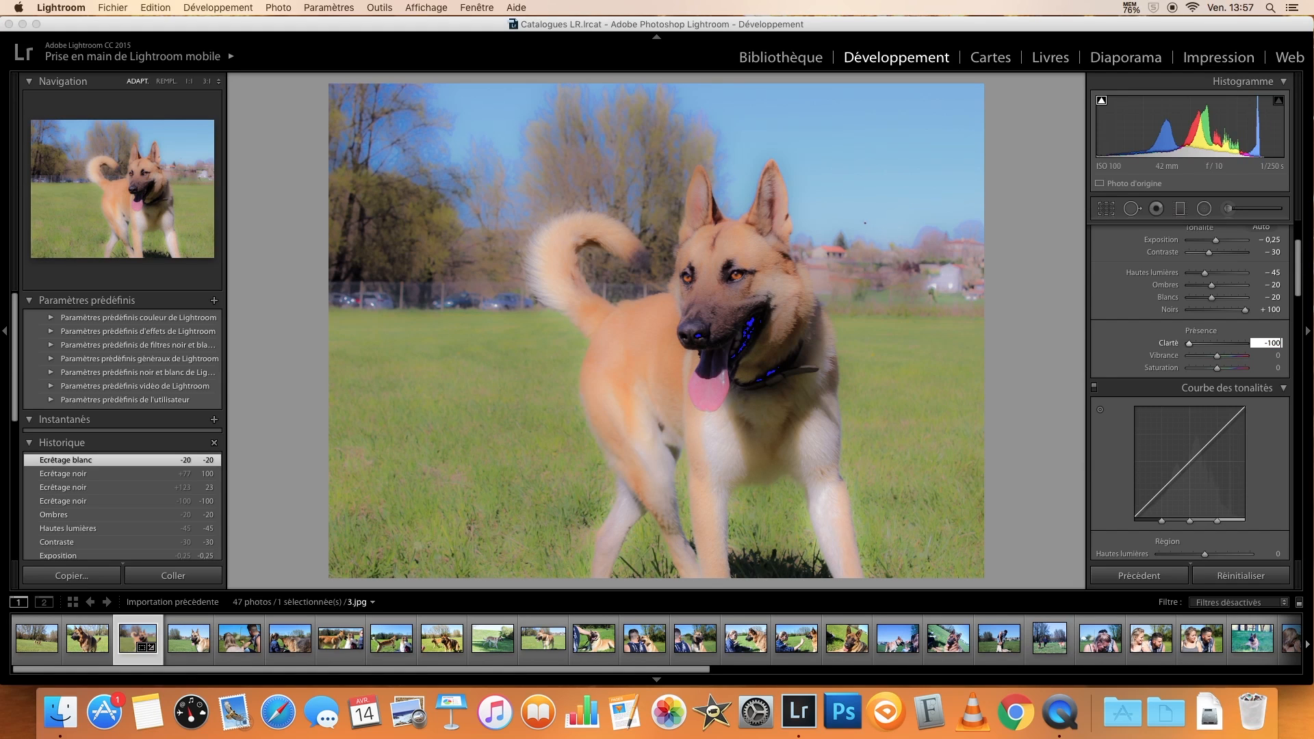
pyautogui.write('+25')
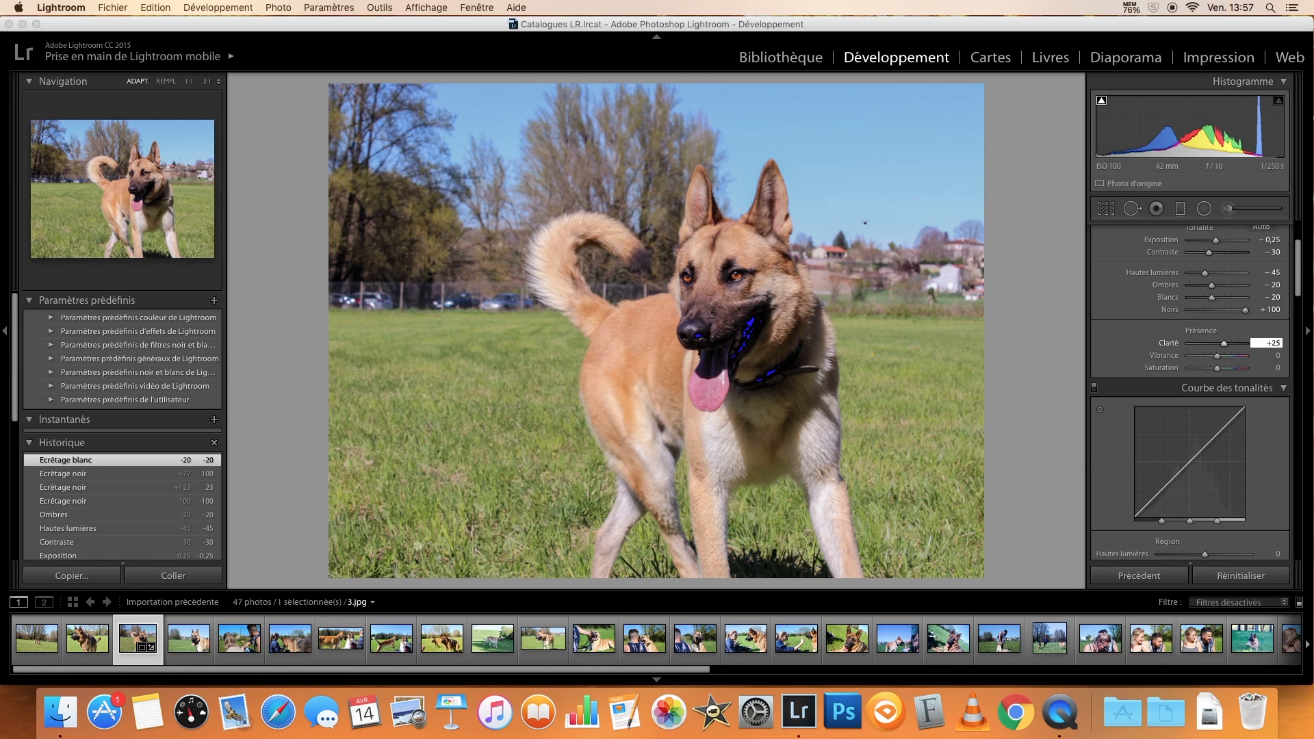
pyautogui.press('Return')
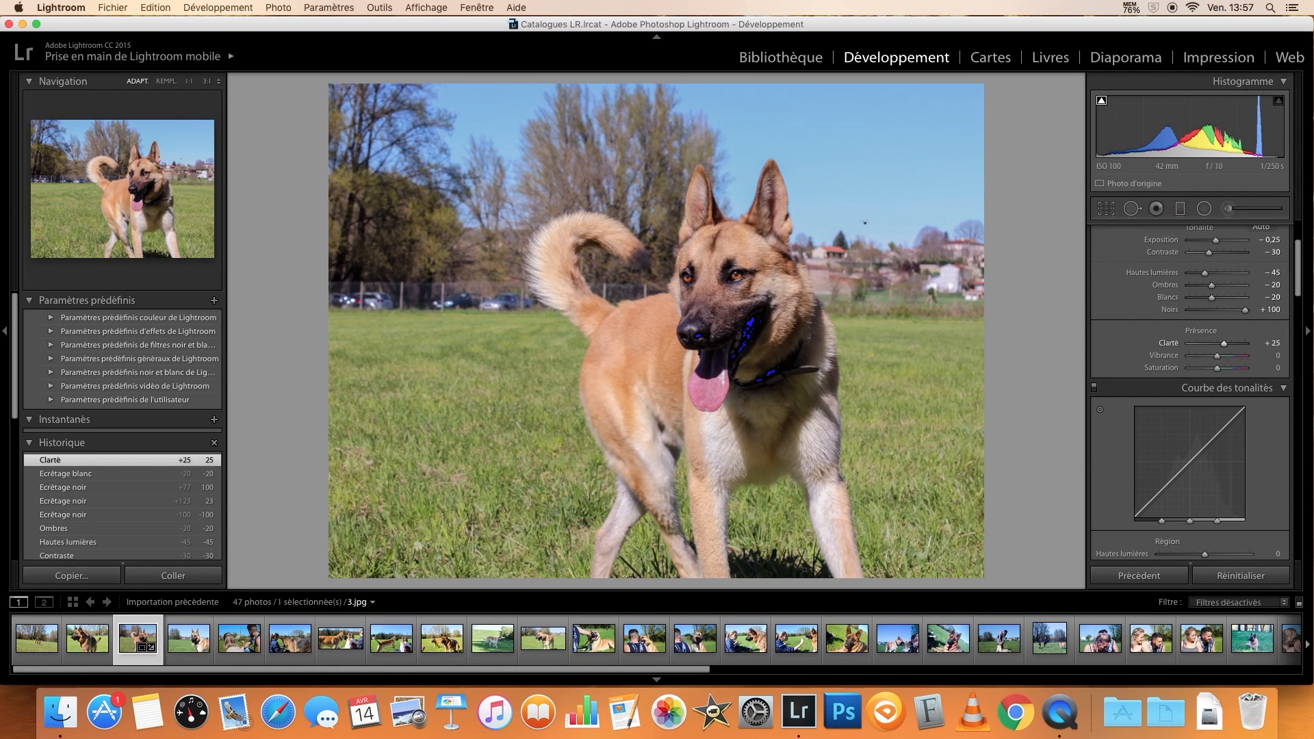
# Preview Vibrance at -100 and +100, set it to -25, and check the eyes at 1:1.
pyautogui.click(1277, 355)
pyautogui.write('-100')
pyautogui.press('Return')
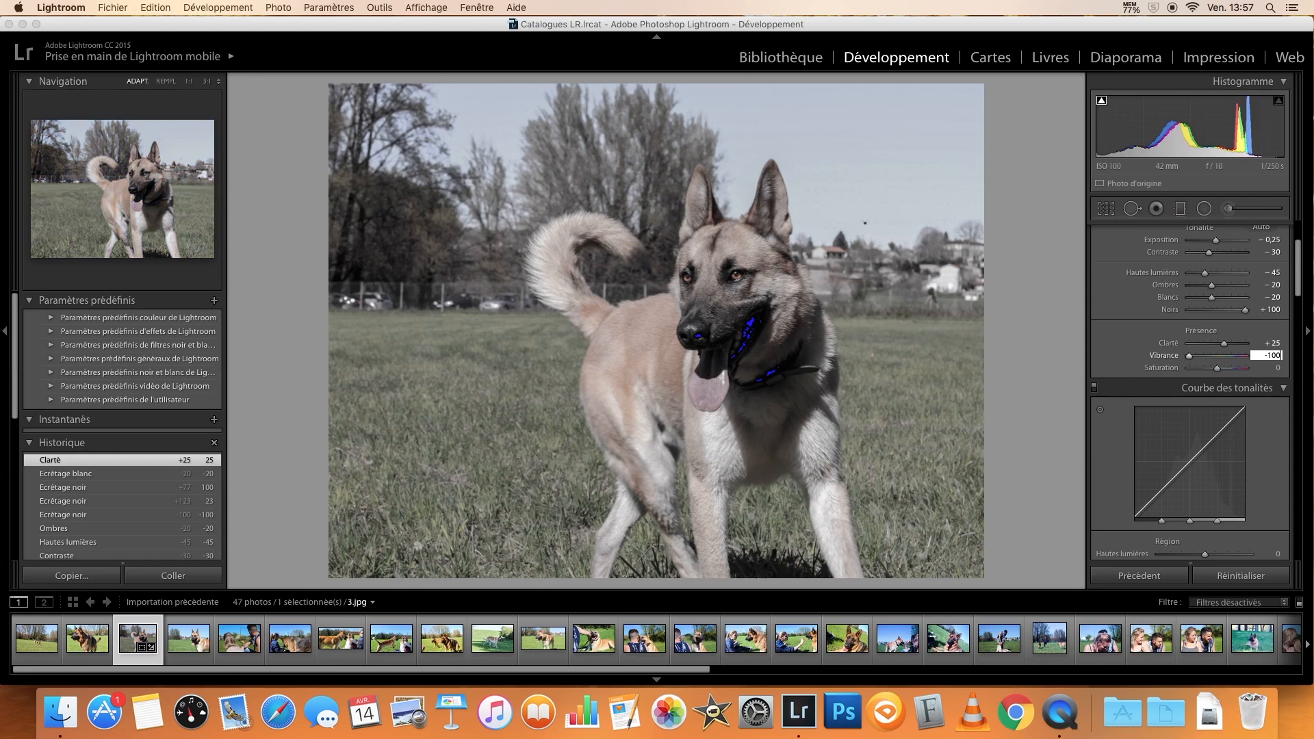
pyautogui.press('BackSpace')
pyautogui.press('BackSpace')
pyautogui.write('00')
pyautogui.press('Return')
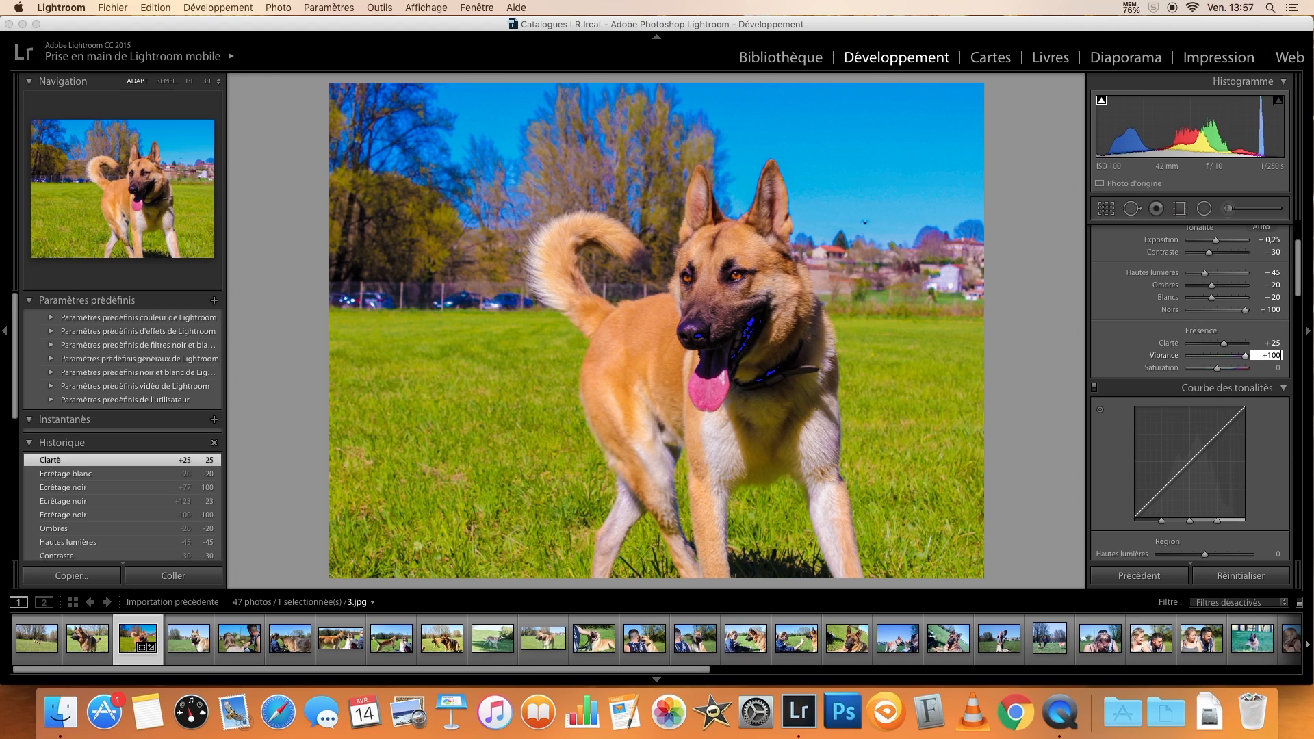
pyautogui.press('BackSpace')
pyautogui.press('BackSpace')
pyautogui.press('BackSpace')
pyautogui.write('-25')
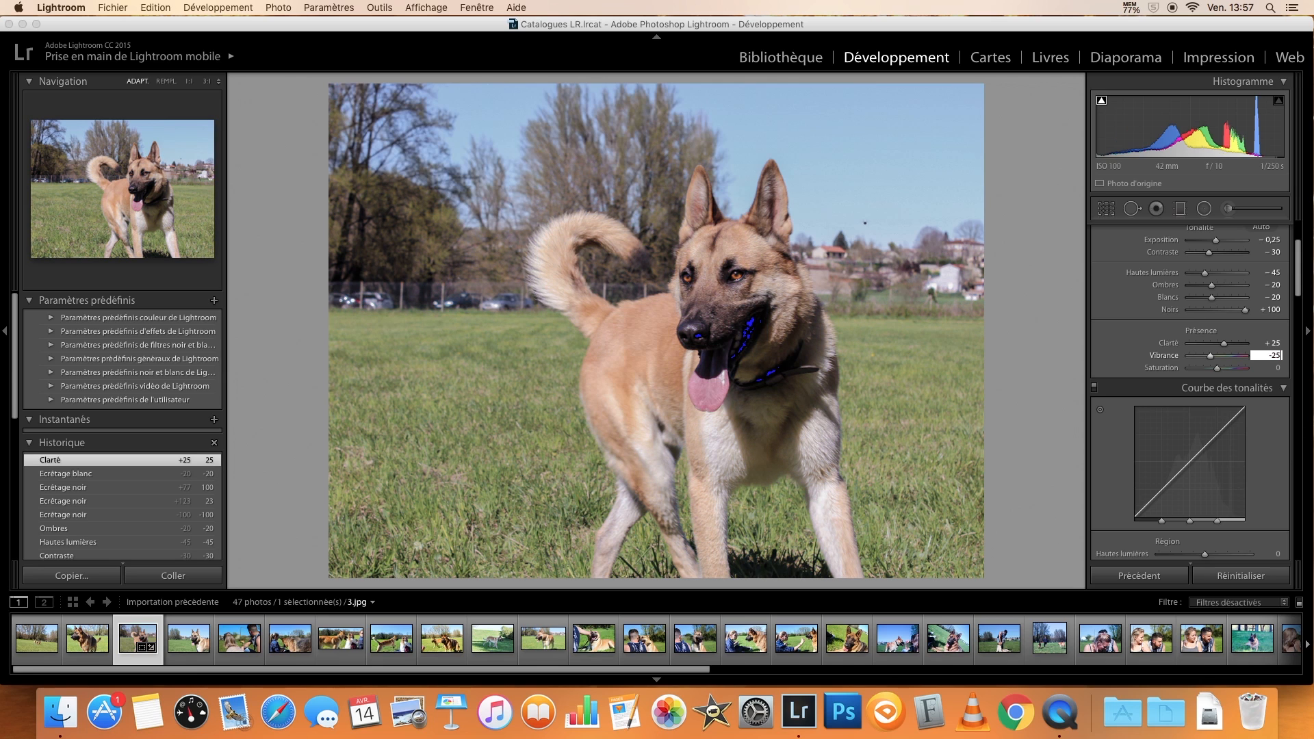
pyautogui.press('Return')
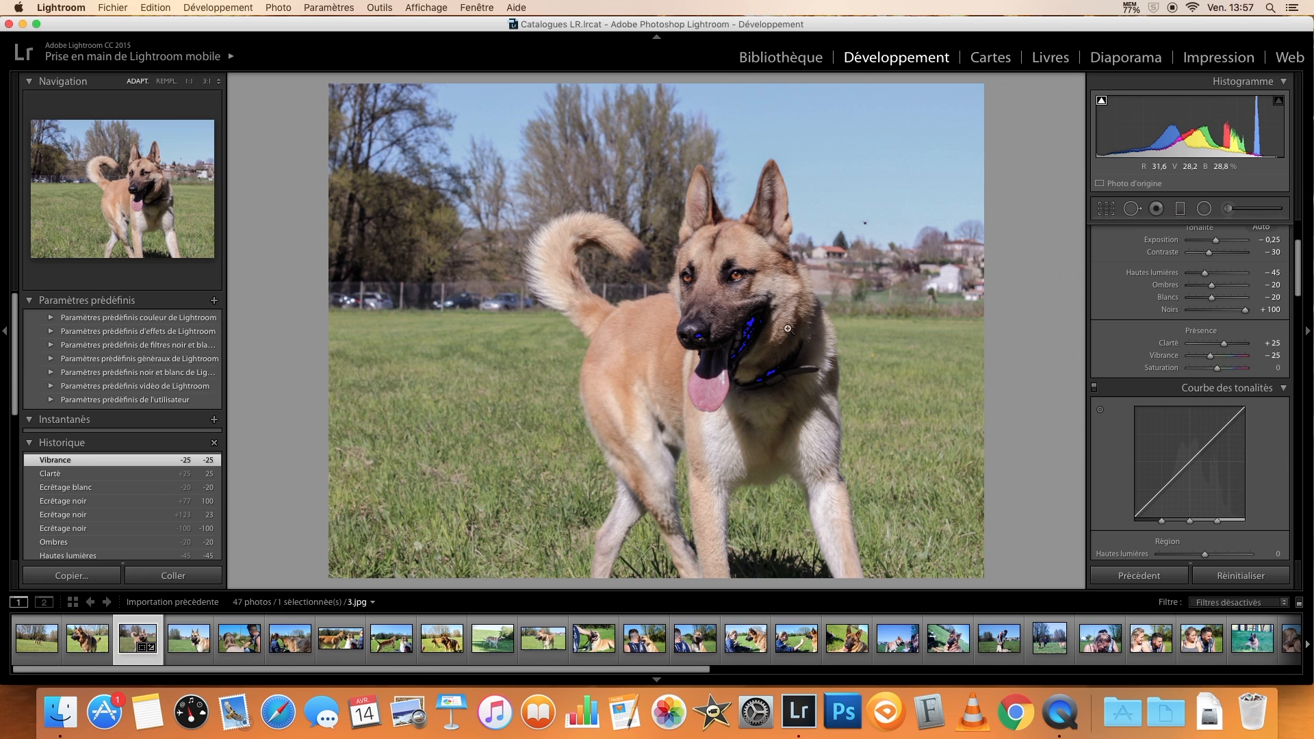
pyautogui.click(719, 267)
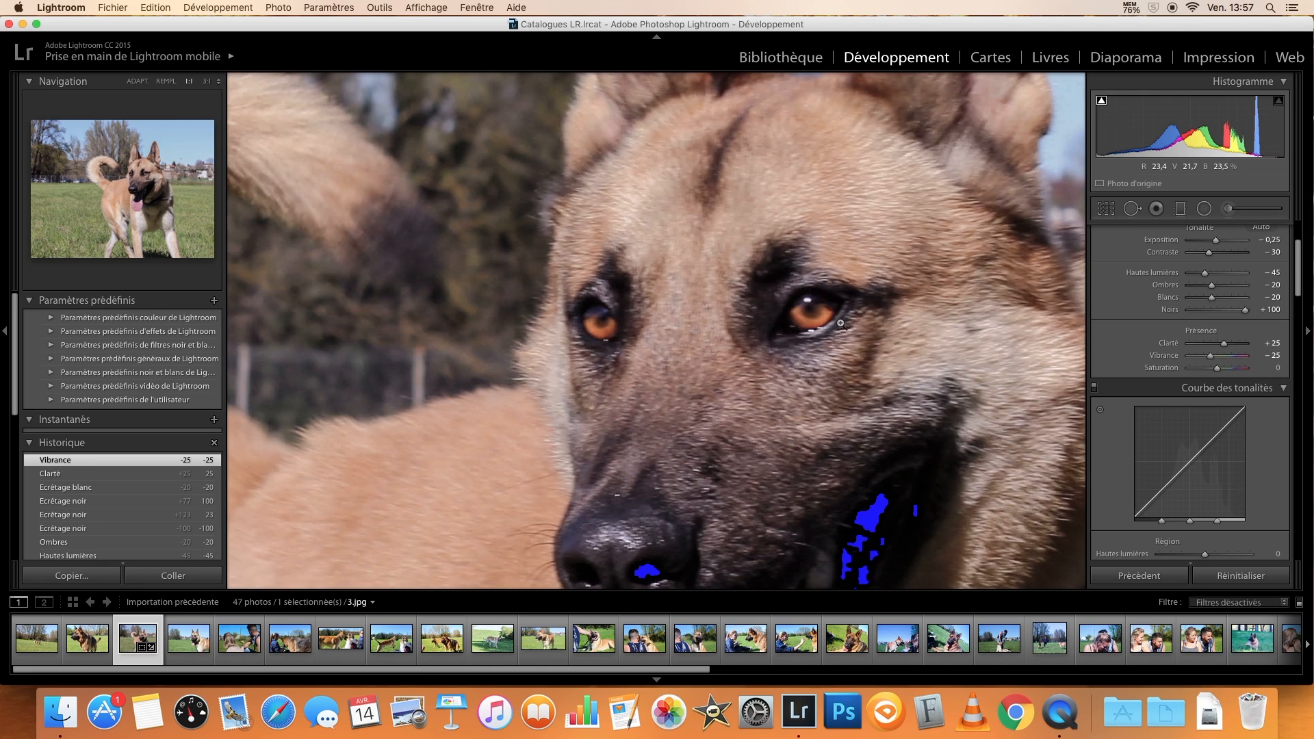
pyautogui.click(841, 323)
# Set Saturation to +25.
pyautogui.click(1276, 369)
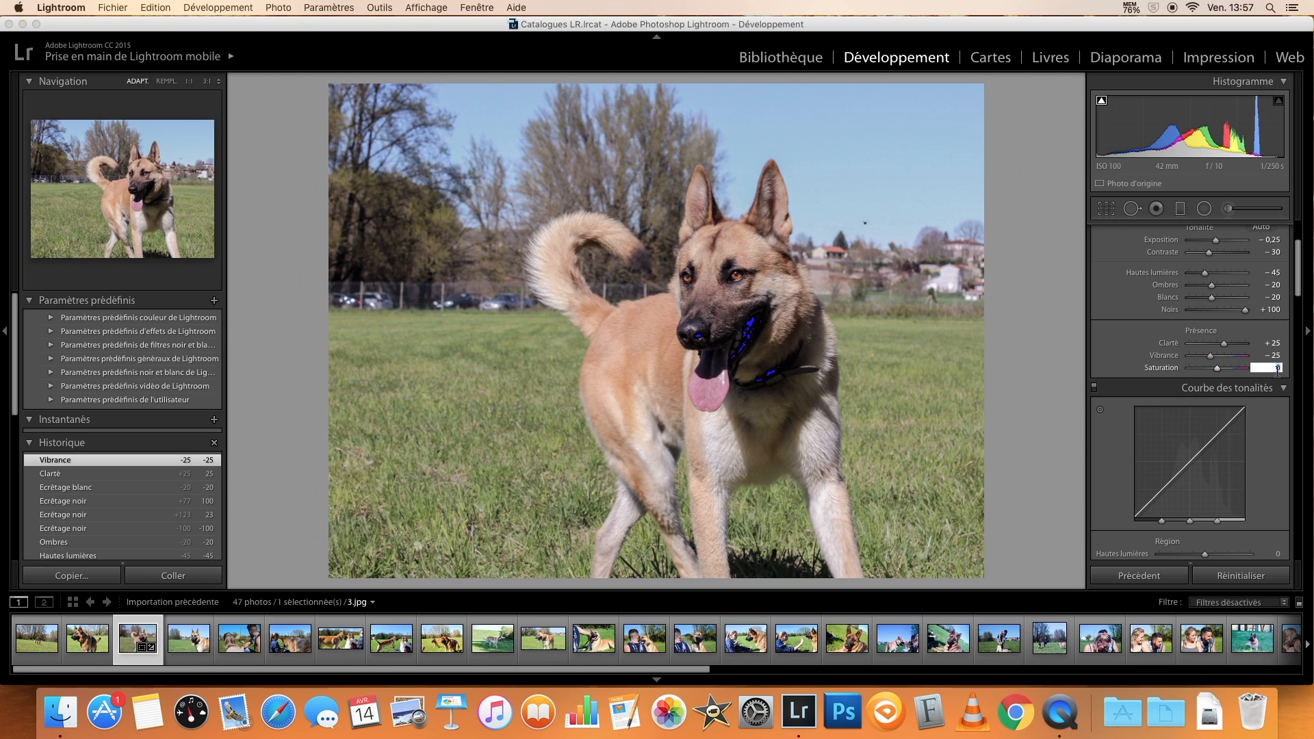
pyautogui.write('25')
pyautogui.press('Return')
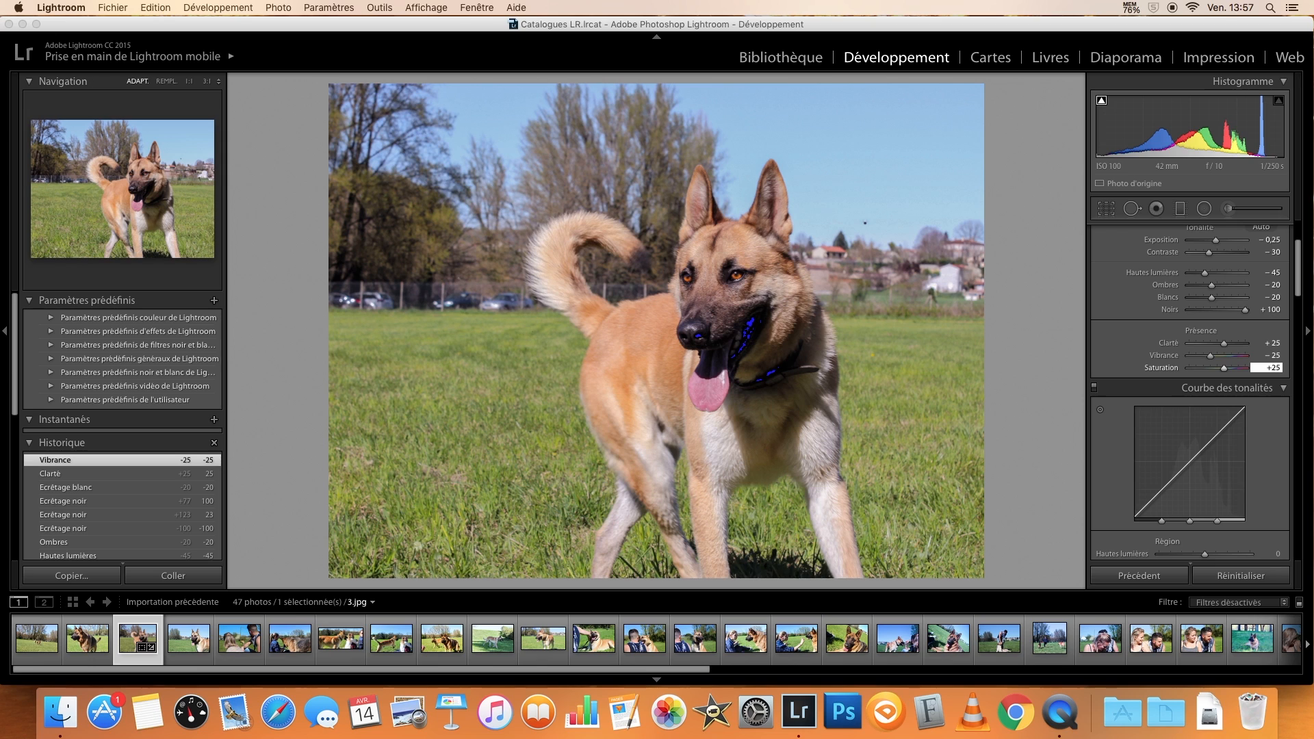
pyautogui.press('Return')
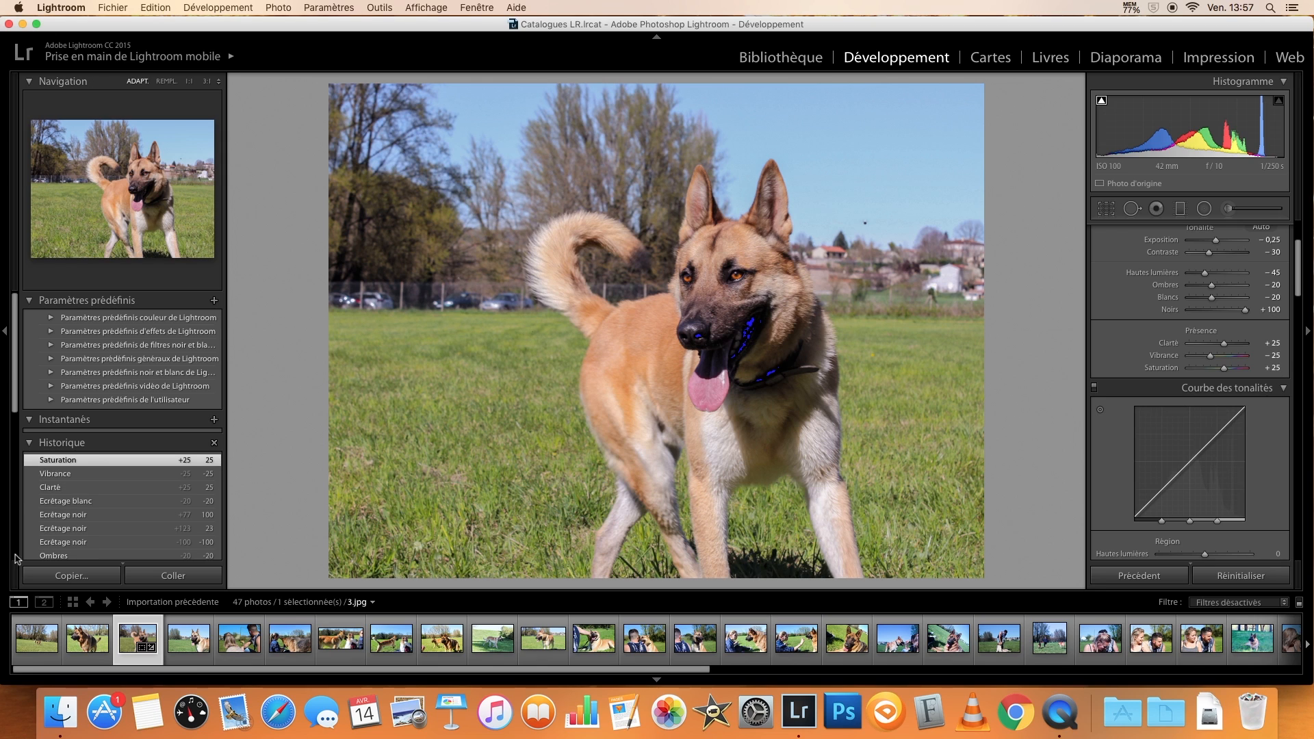
pyautogui.scroll(-2, 121, 516)
pyautogui.scroll(-10, 120, 516)
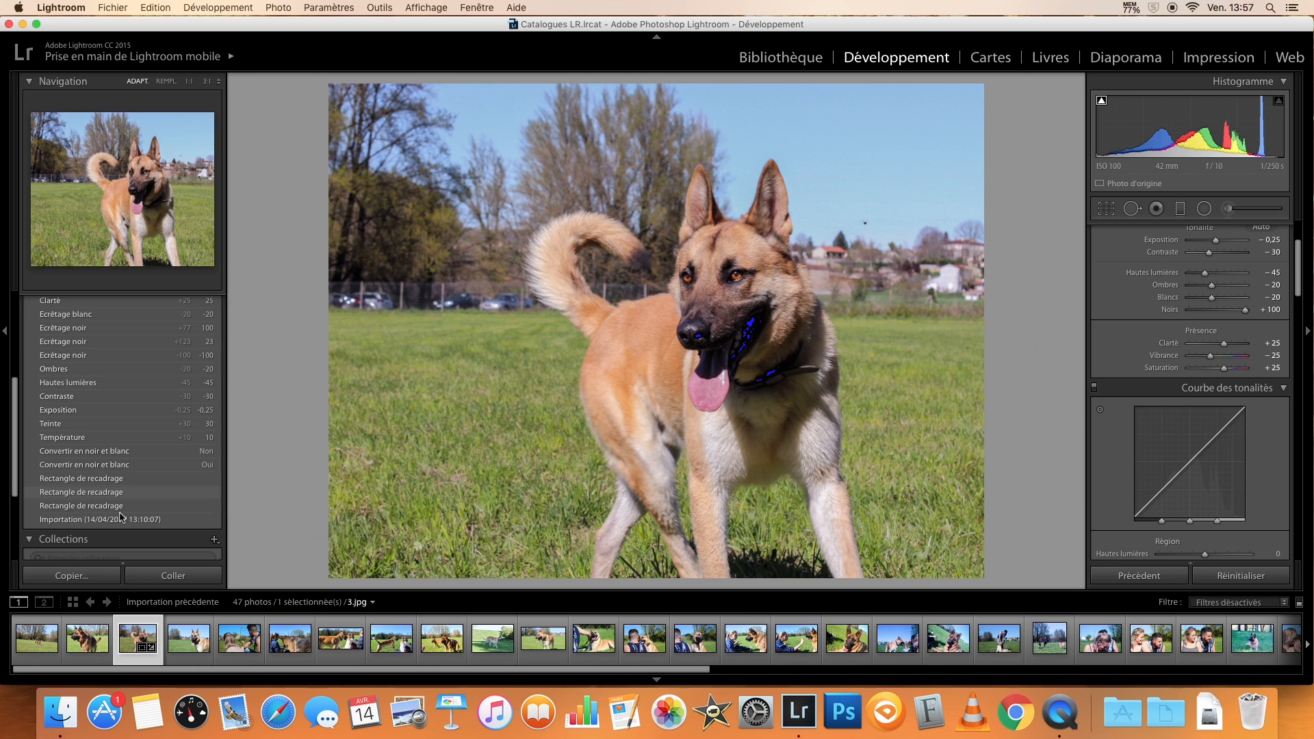
pyautogui.click(135, 504)
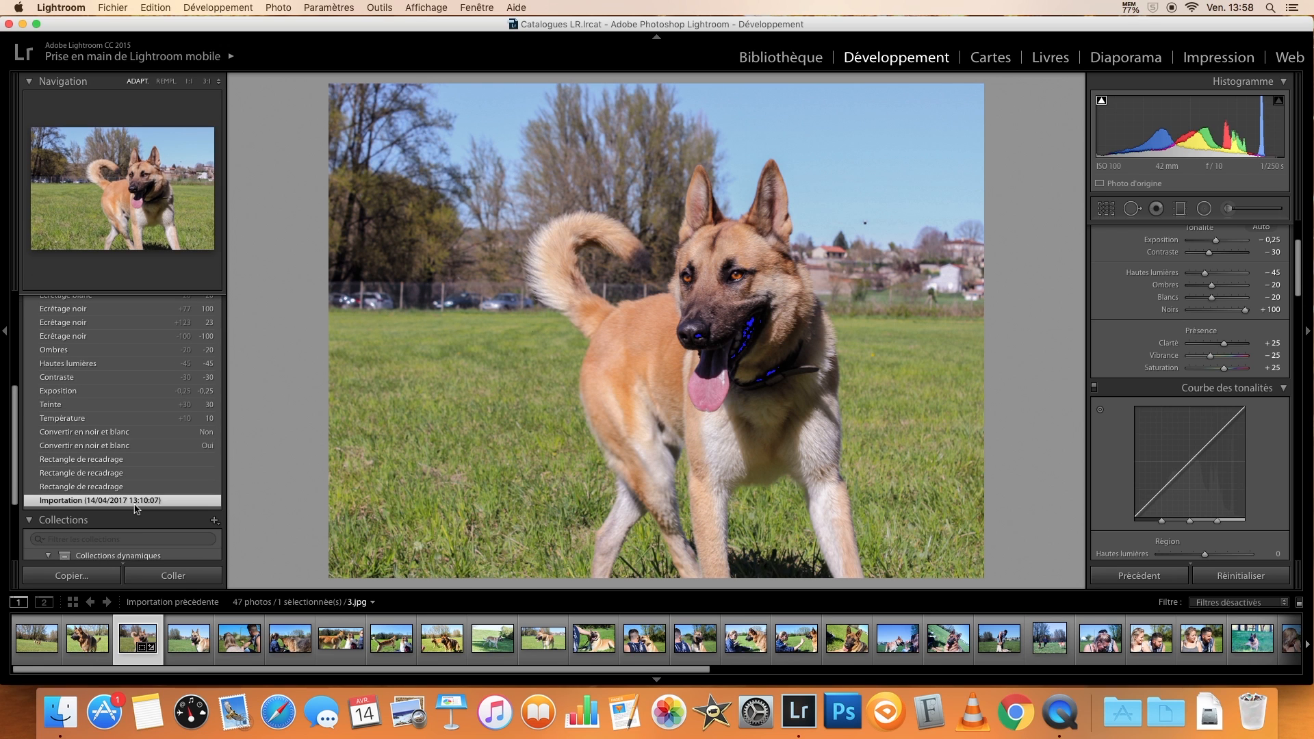
pyautogui.scroll(10, 135, 506)
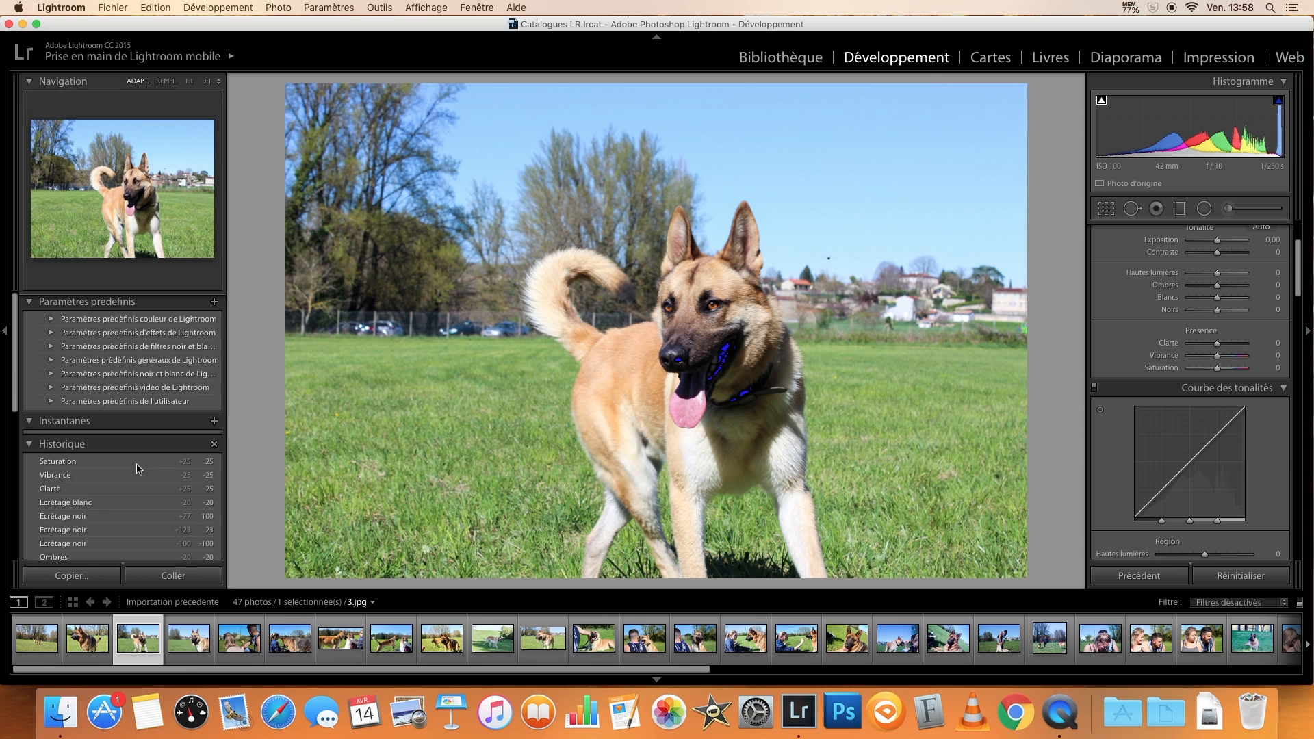
pyautogui.click(135, 460)
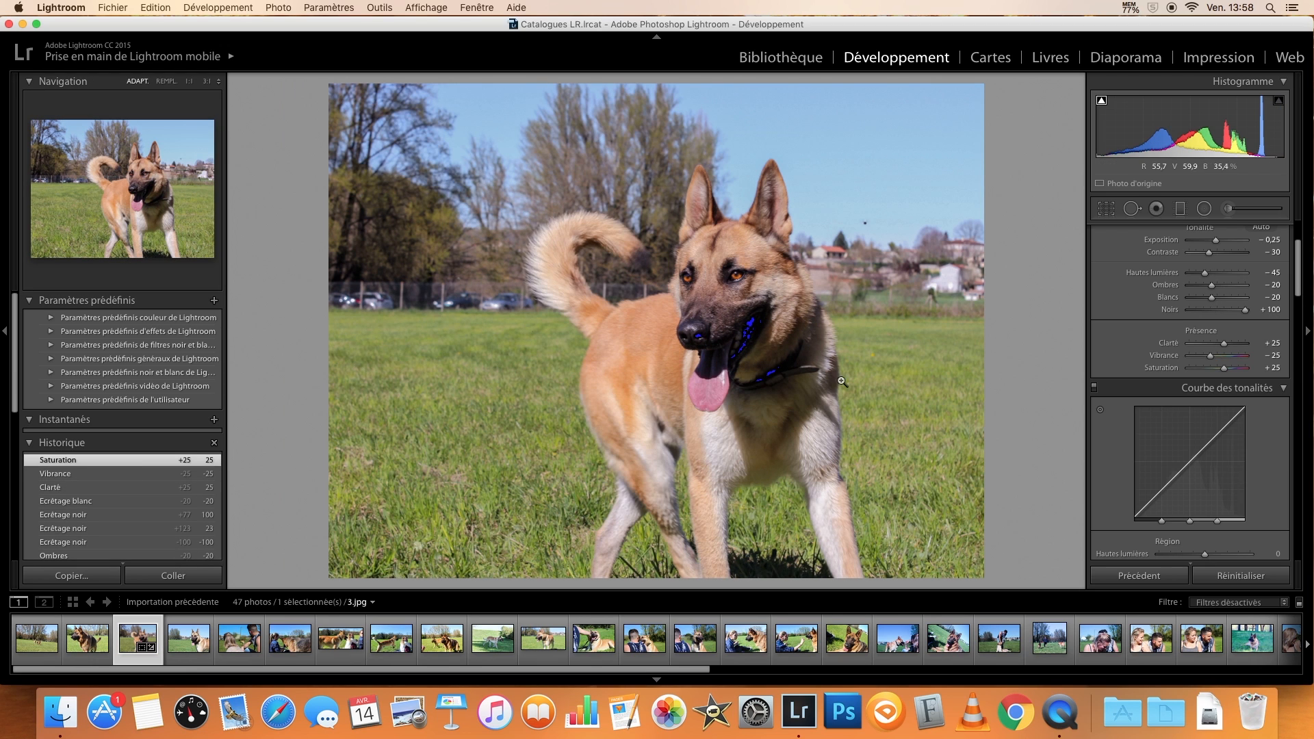
# Raise the tone curve Hautes lumières to +38 and lower Tons clairs to -16.
pyautogui.scroll(-5, 1149, 375)
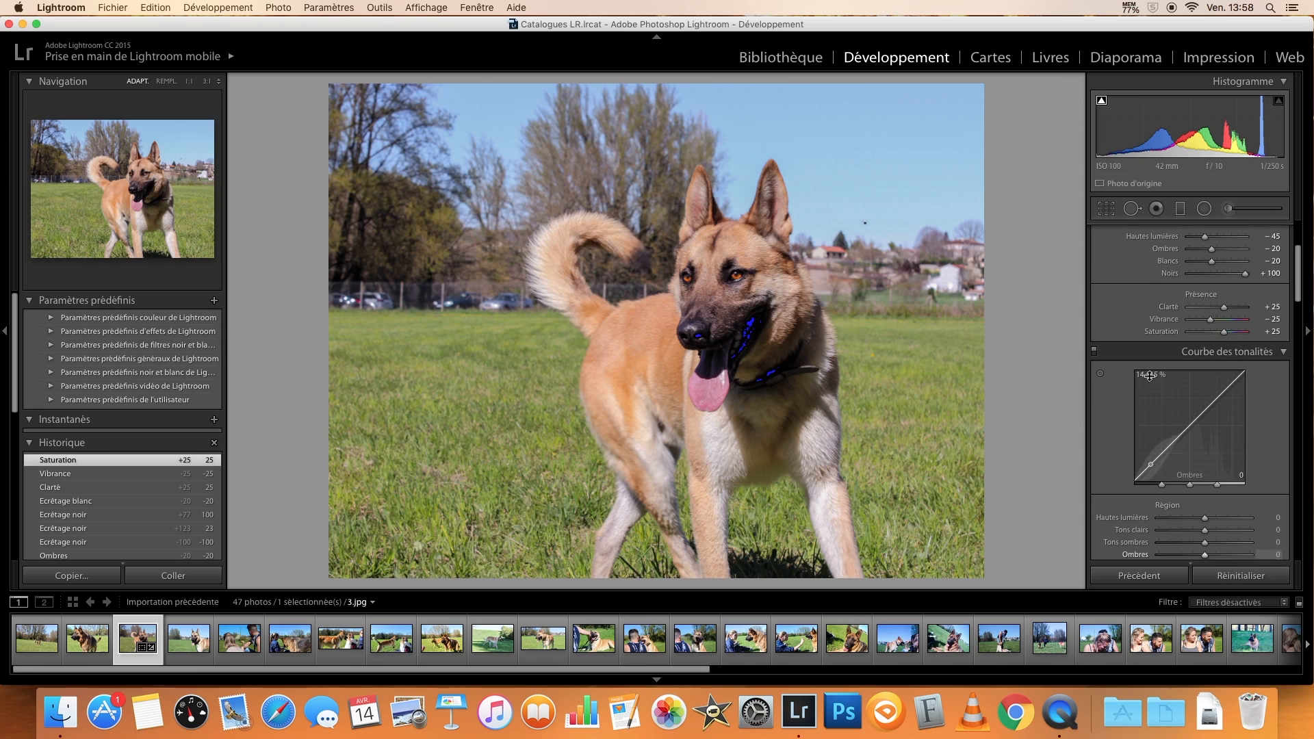
pyautogui.scroll(-1, 1148, 376)
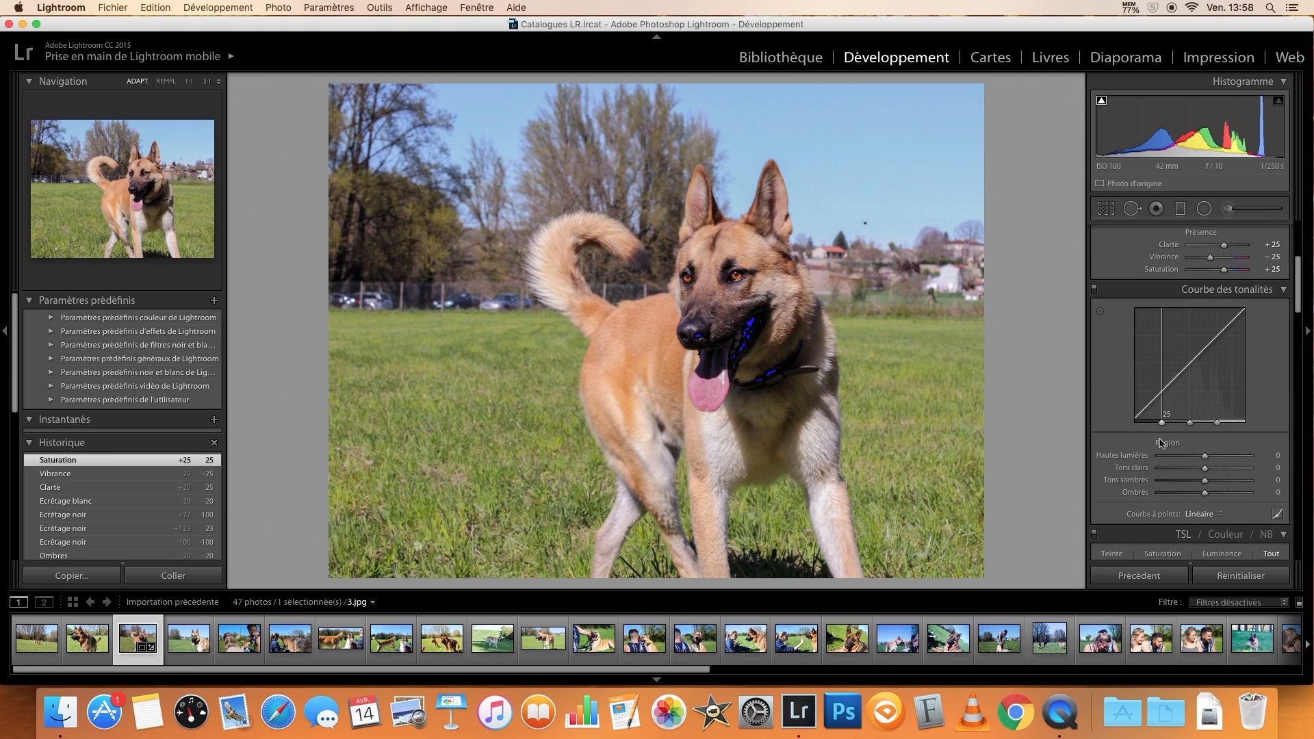
pyautogui.click(1265, 454)
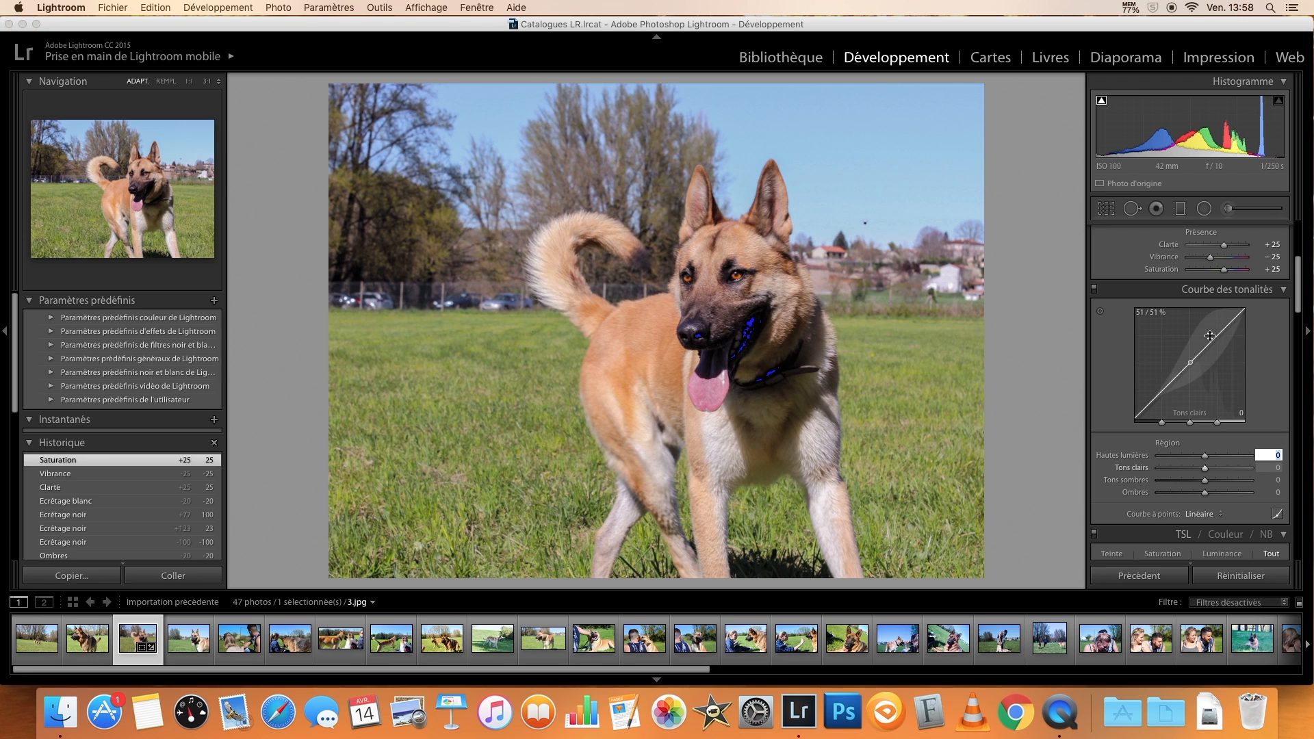
pyautogui.moveTo(1229, 329); pyautogui.dragTo(1228, 317)
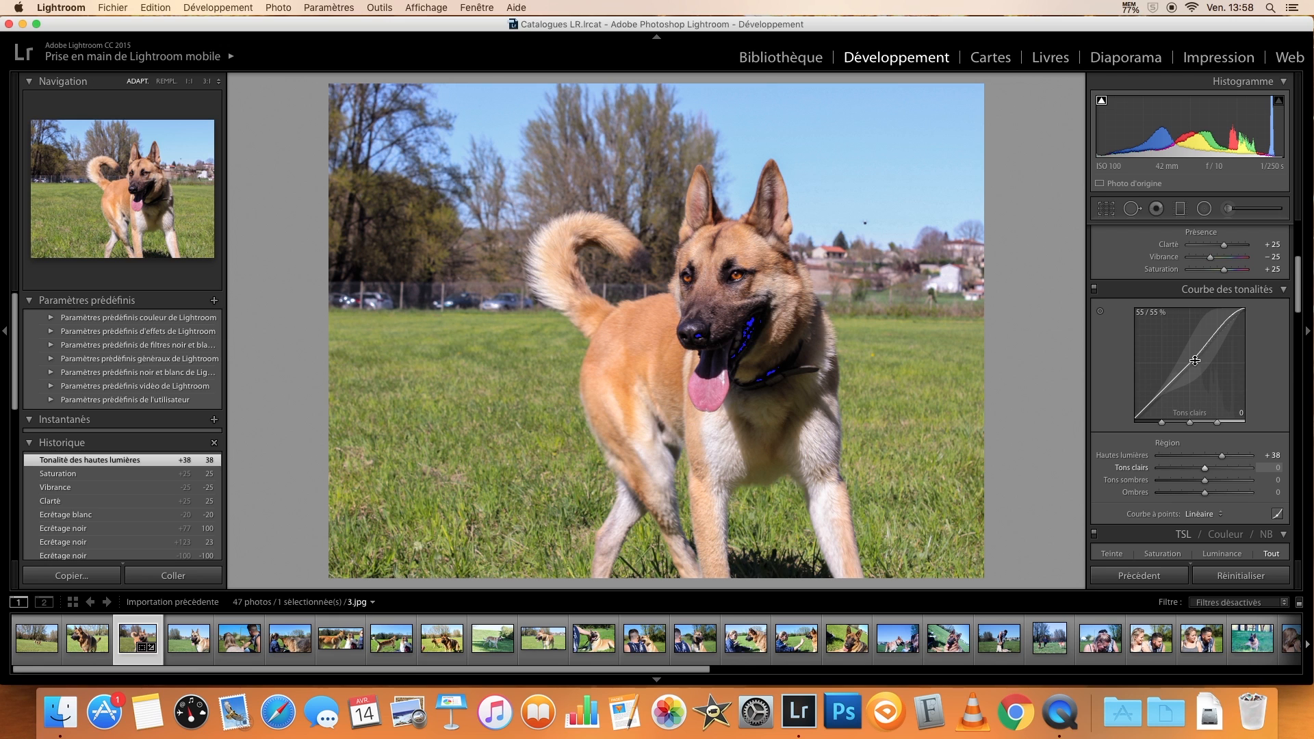
pyautogui.moveTo(1195, 360); pyautogui.dragTo(1196, 364)
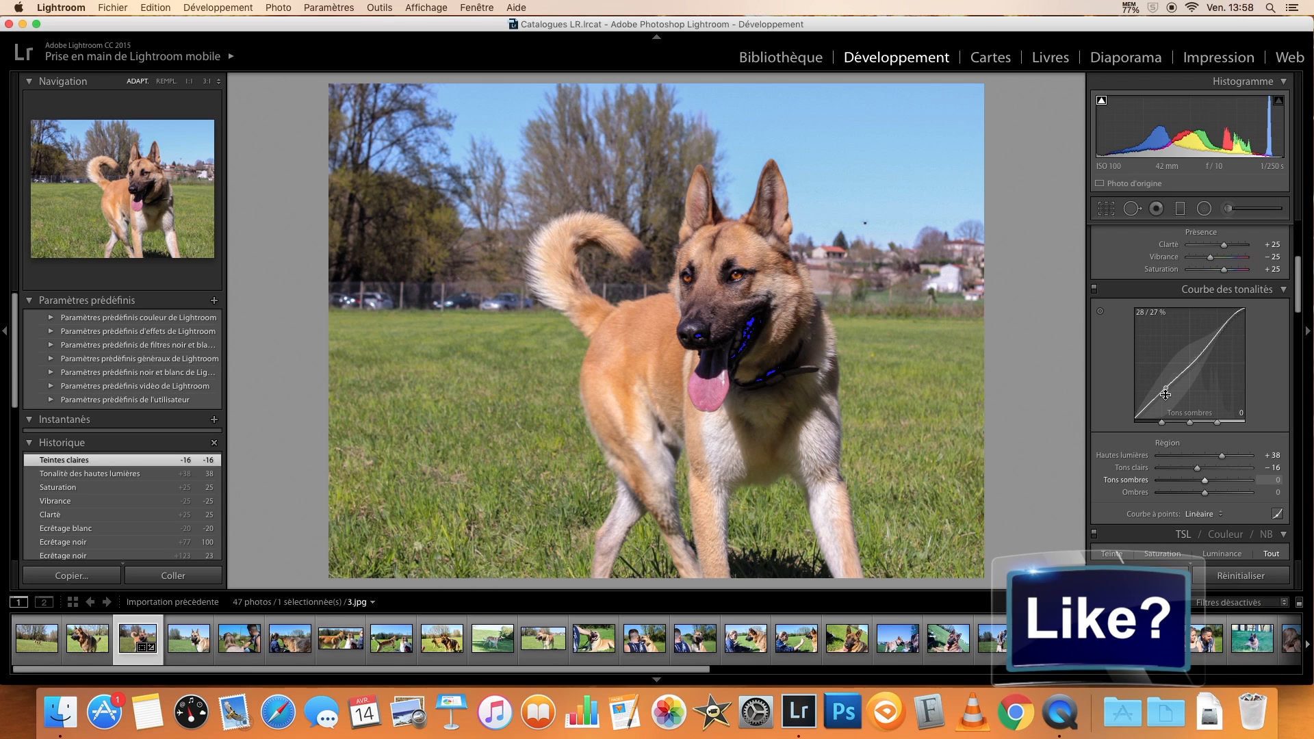
# Test lifting Tons sombres and Ombres on the curve, then reset both to 0.
pyautogui.moveTo(1165, 394)
pyautogui.mouseDown()
pyautogui.moveTo(1165, 372)
pyautogui.moveTo(1165, 388)
pyautogui.mouseUp()
pyautogui.click(1269, 478)
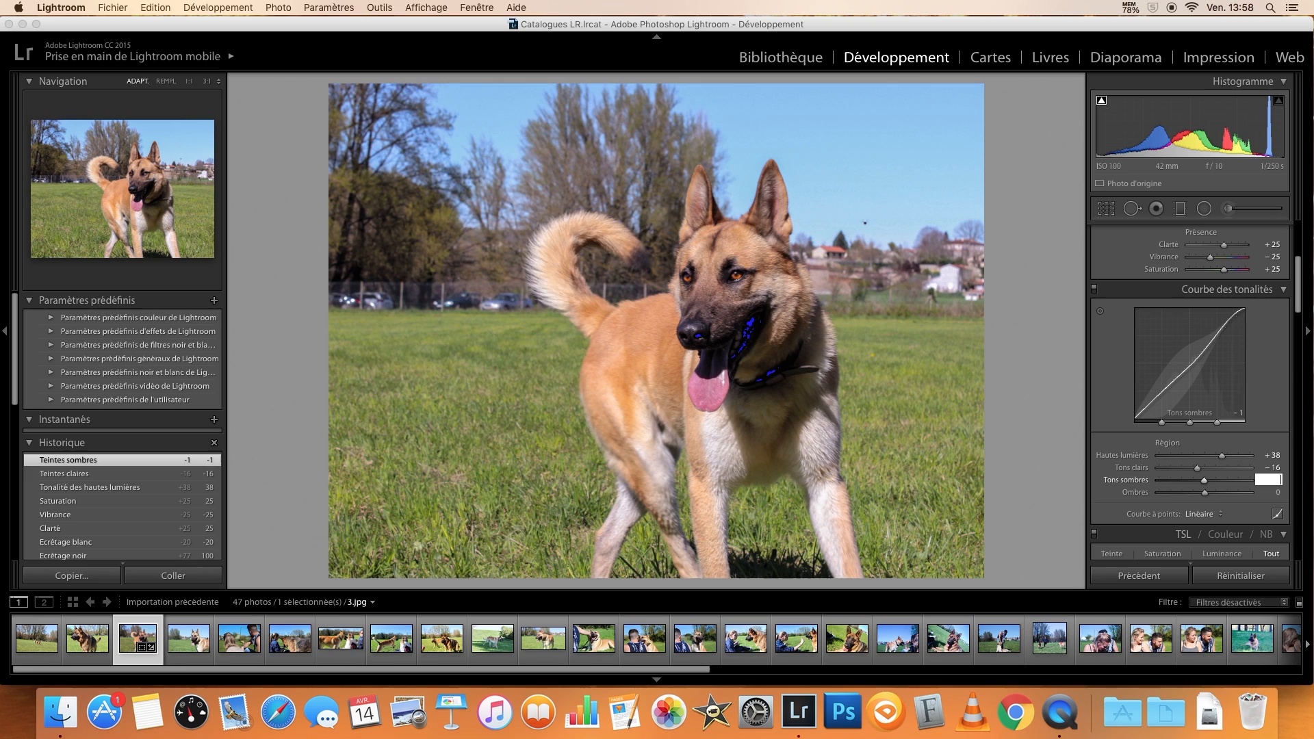
pyautogui.press('Return')
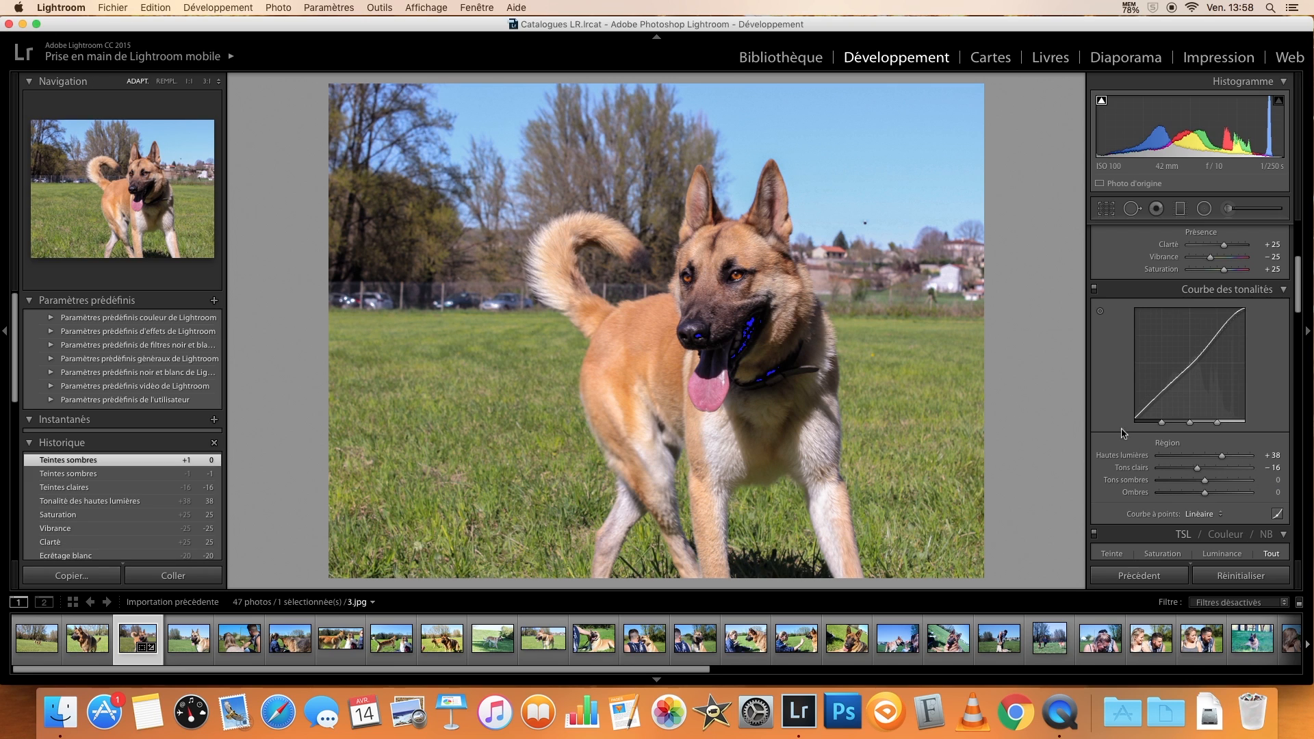
pyautogui.moveTo(1147, 406); pyautogui.dragTo(1146, 408)
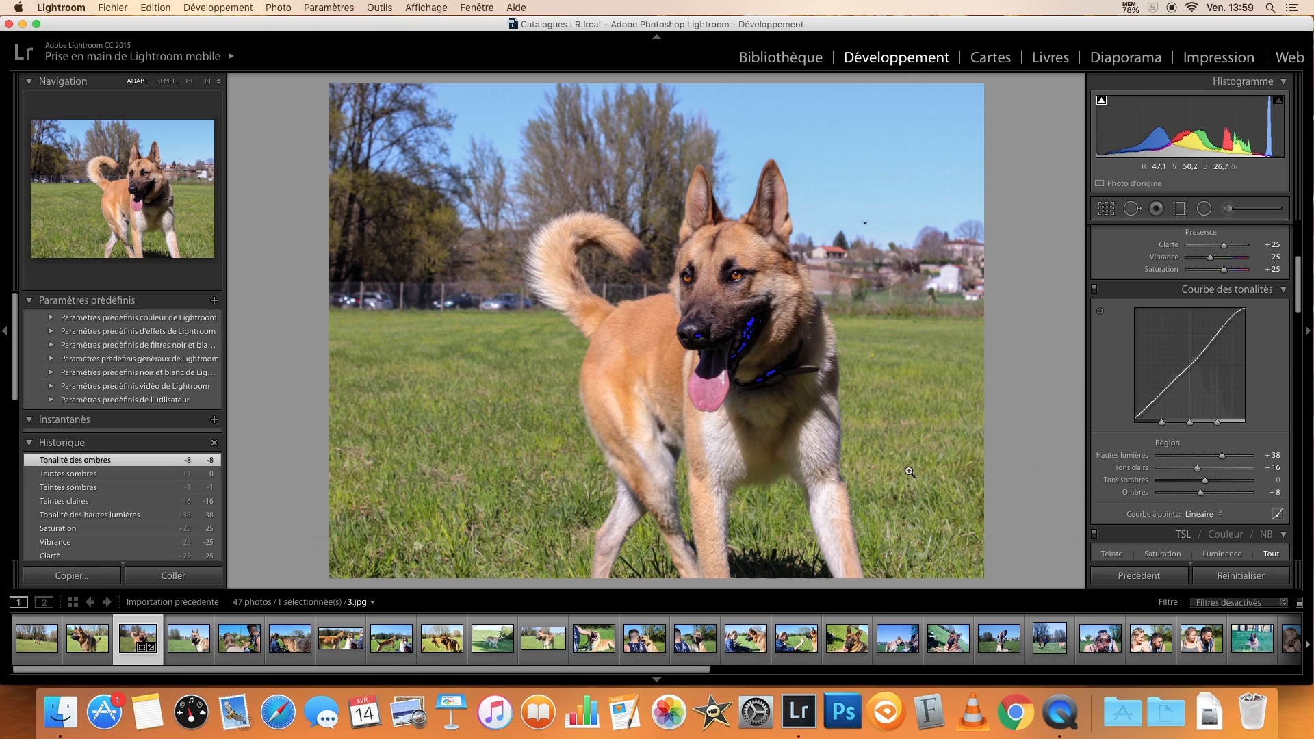
pyautogui.click(1259, 494)
pyautogui.write('0')
pyautogui.press('Return')
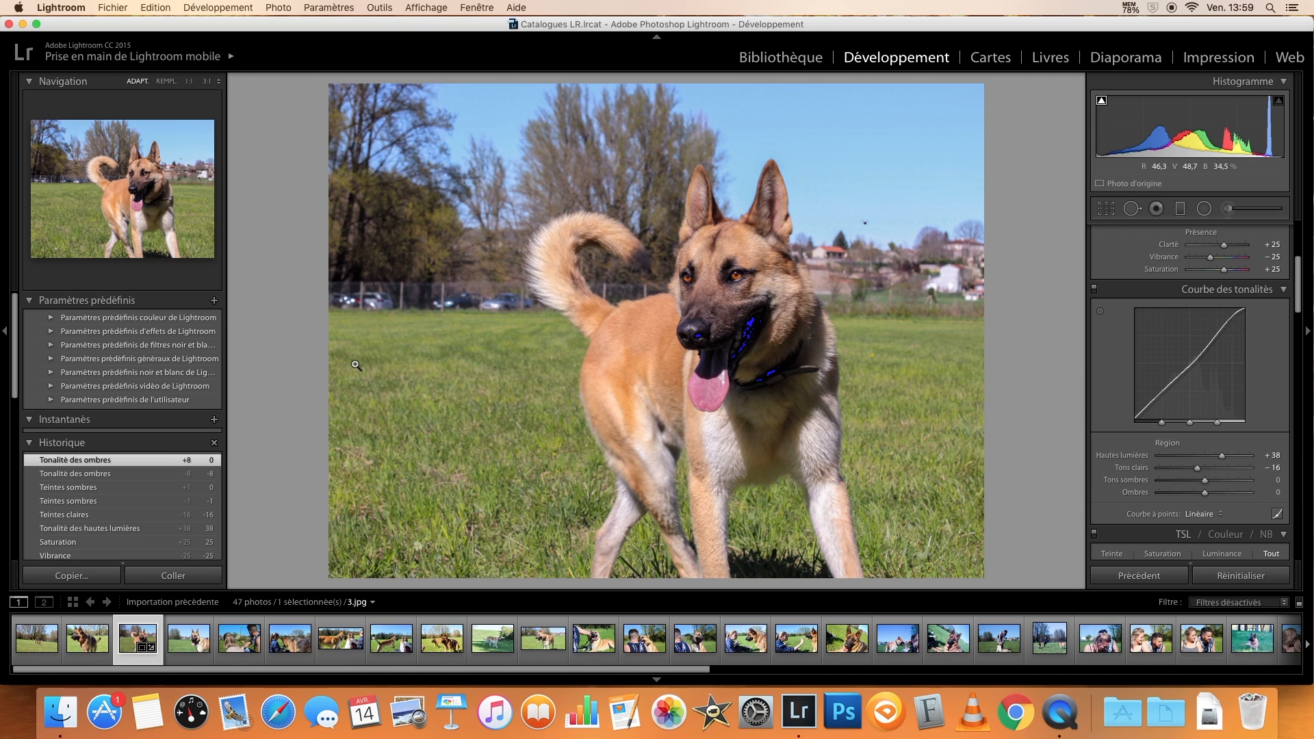
# Try the TSL Rouge hue at -100 and +100, then set it to +50.
pyautogui.scroll(-5, 1208, 424)
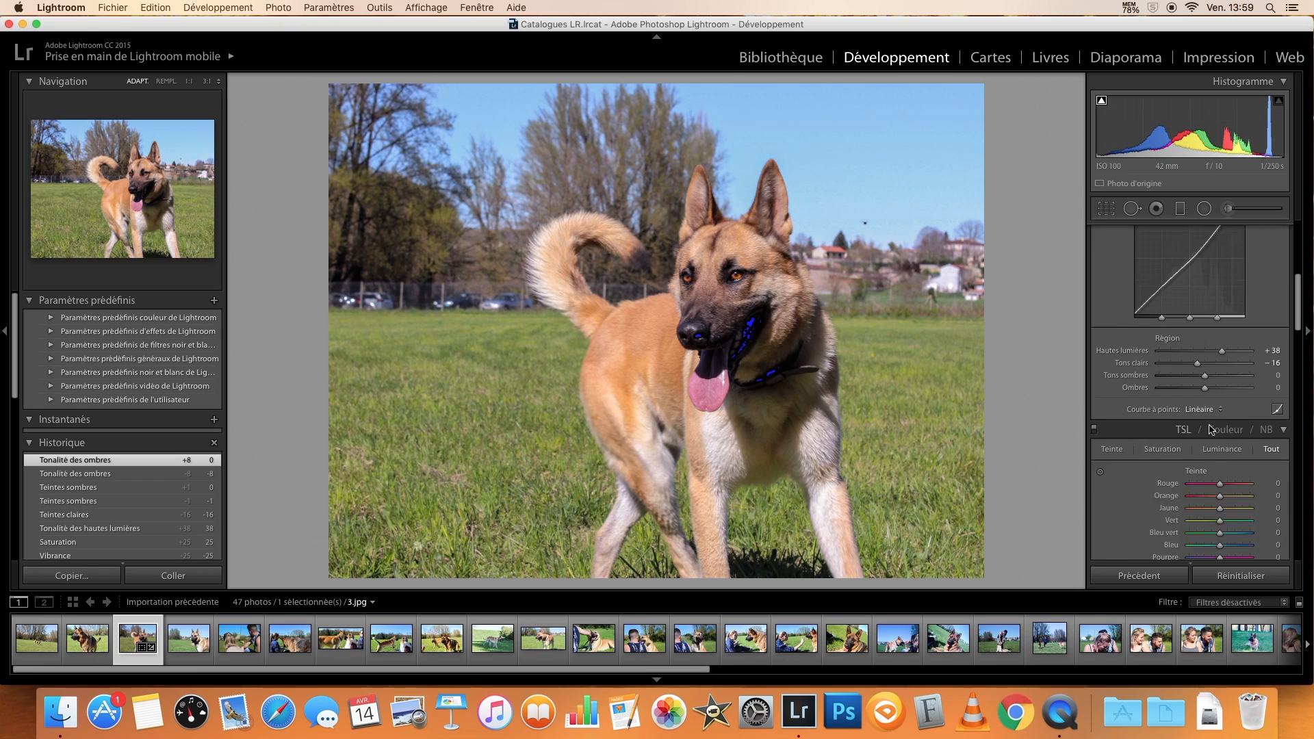
pyautogui.scroll(-3, 1209, 429)
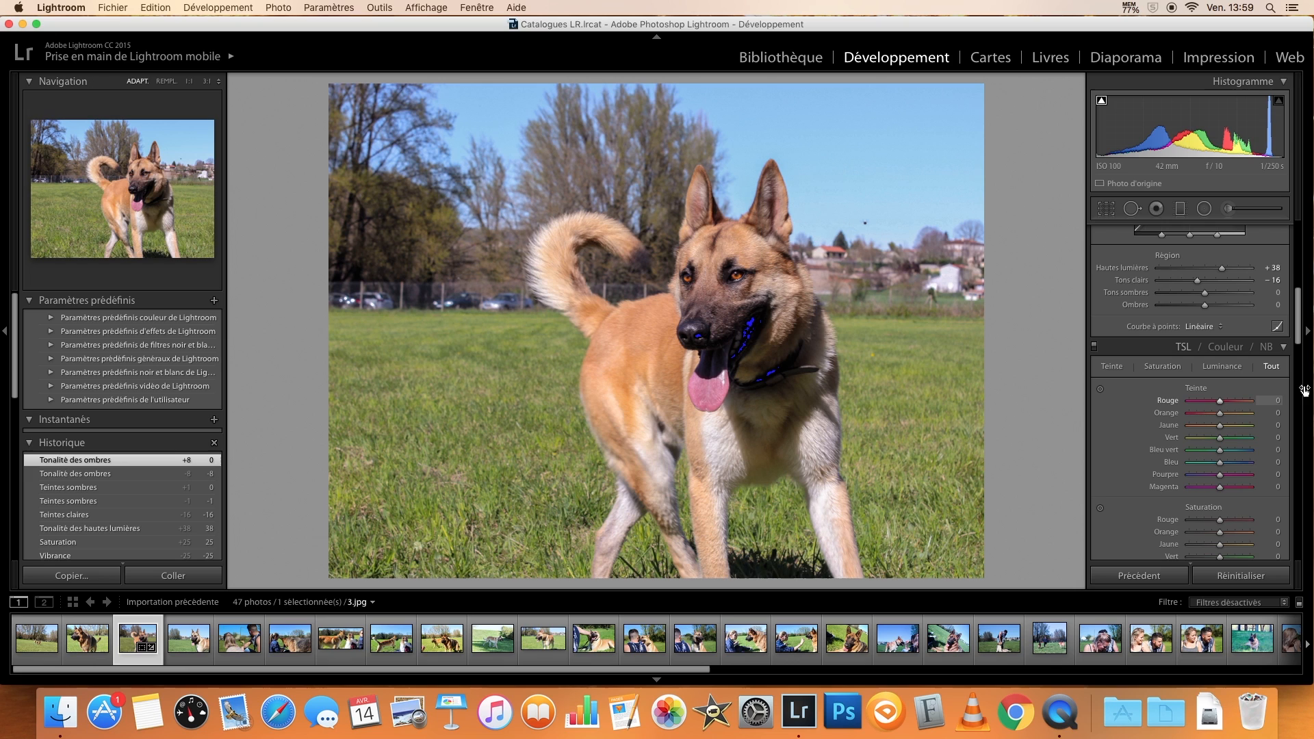
pyautogui.click(1272, 400)
pyautogui.write('-100')
pyautogui.press('BackSpace')
pyautogui.press('BackSpace')
pyautogui.press('BackSpace')
pyautogui.write('+100')
pyautogui.press('BackSpace')
pyautogui.press('BackSpace')
pyautogui.write('0')
pyautogui.press('Return')
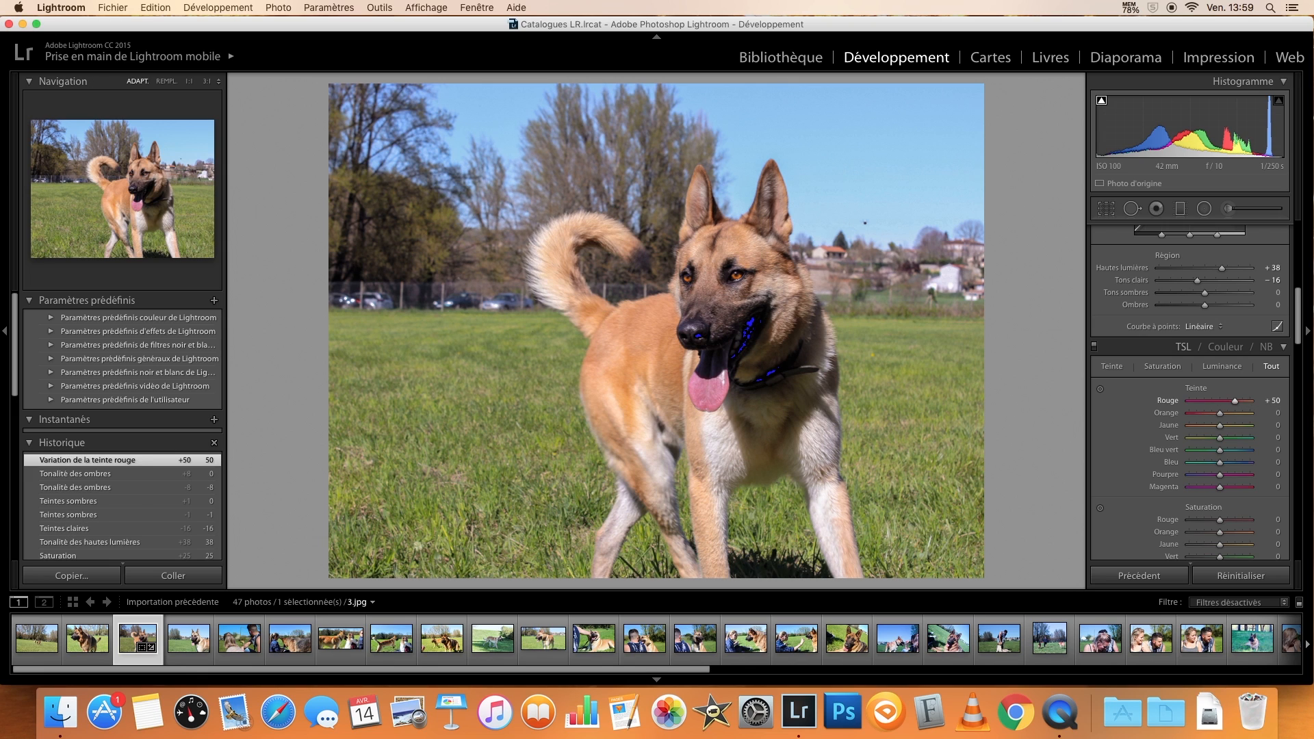
# Test the Orange hue at +100, +25 and 0, then set it to -10.
pyautogui.click(1275, 414)
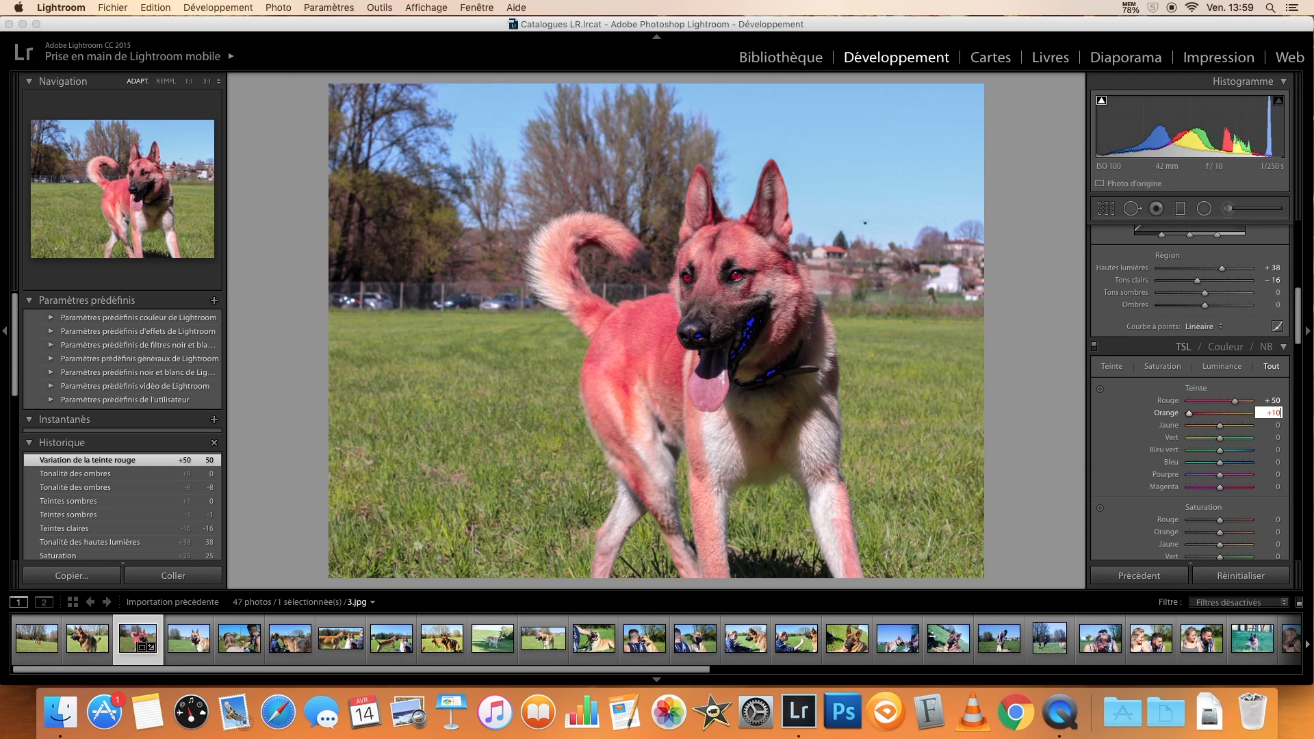
pyautogui.press('Return')
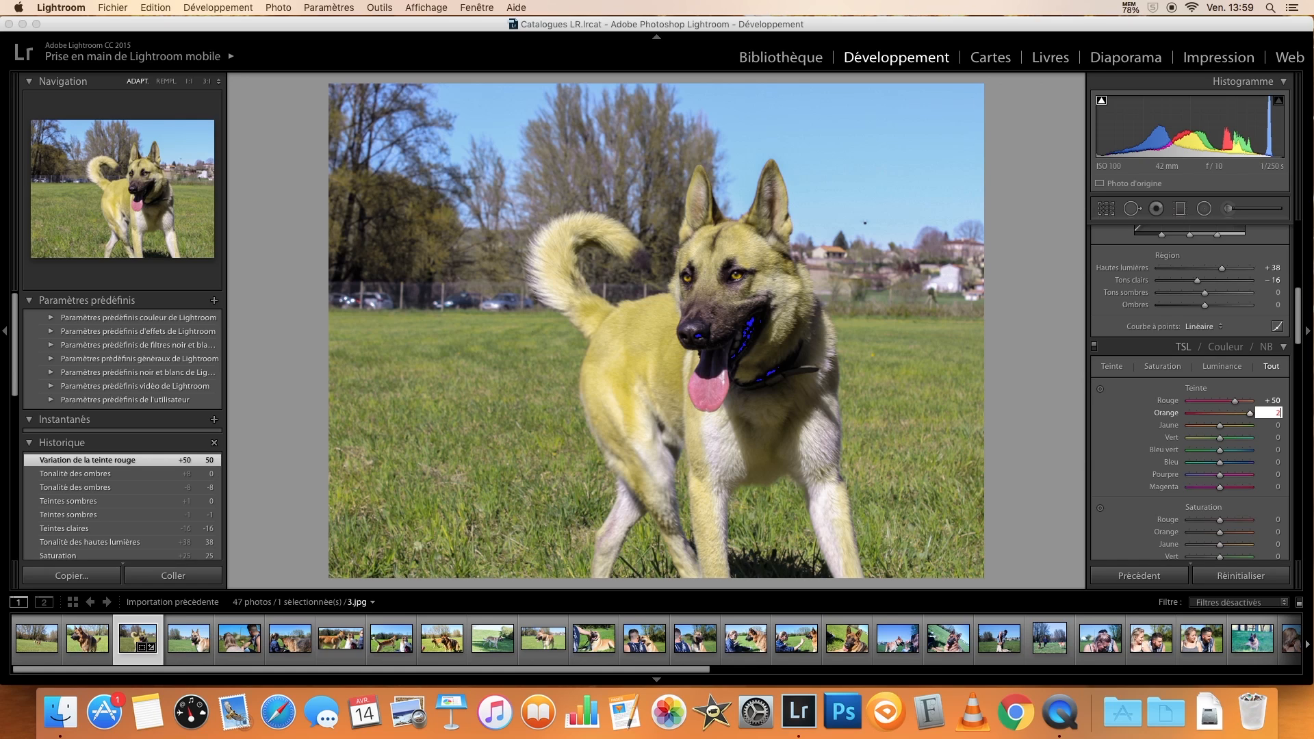
pyautogui.write('25')
pyautogui.press('Return')
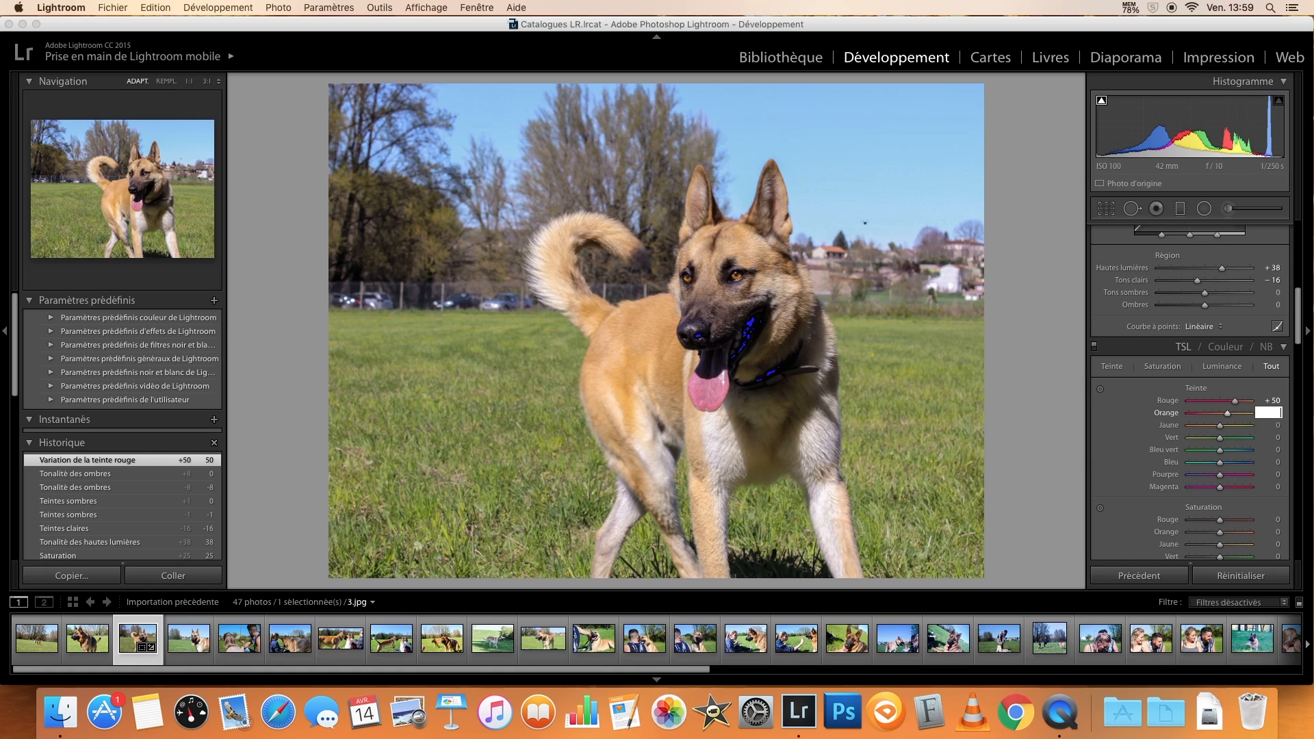
pyautogui.press('Return')
pyautogui.press('Return')
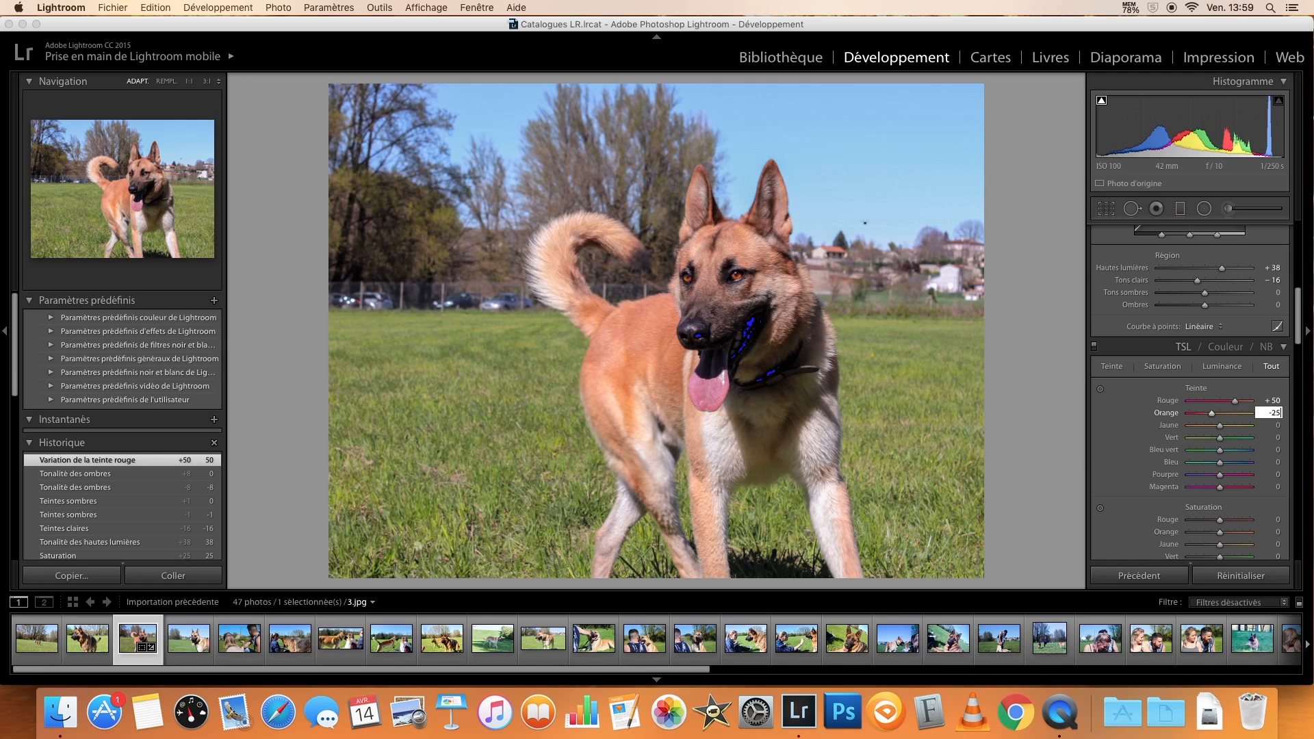
pyautogui.press('Return')
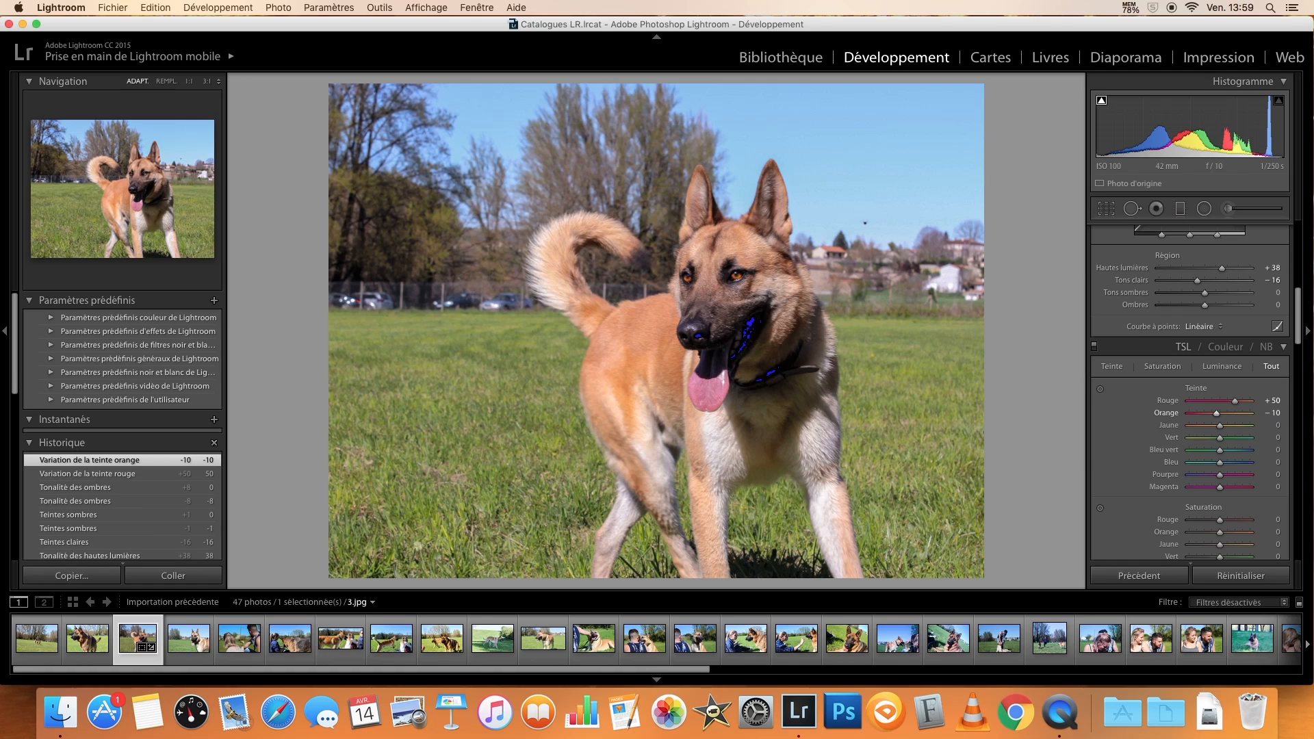
# Compare the Jaune hue at +100 and -100, then set it to +100.
pyautogui.click(1277, 425)
pyautogui.write('+100')
pyautogui.press('Return')
pyautogui.press('BackSpace')
pyautogui.press('BackSpace')
pyautogui.write('00')
pyautogui.press('Return')
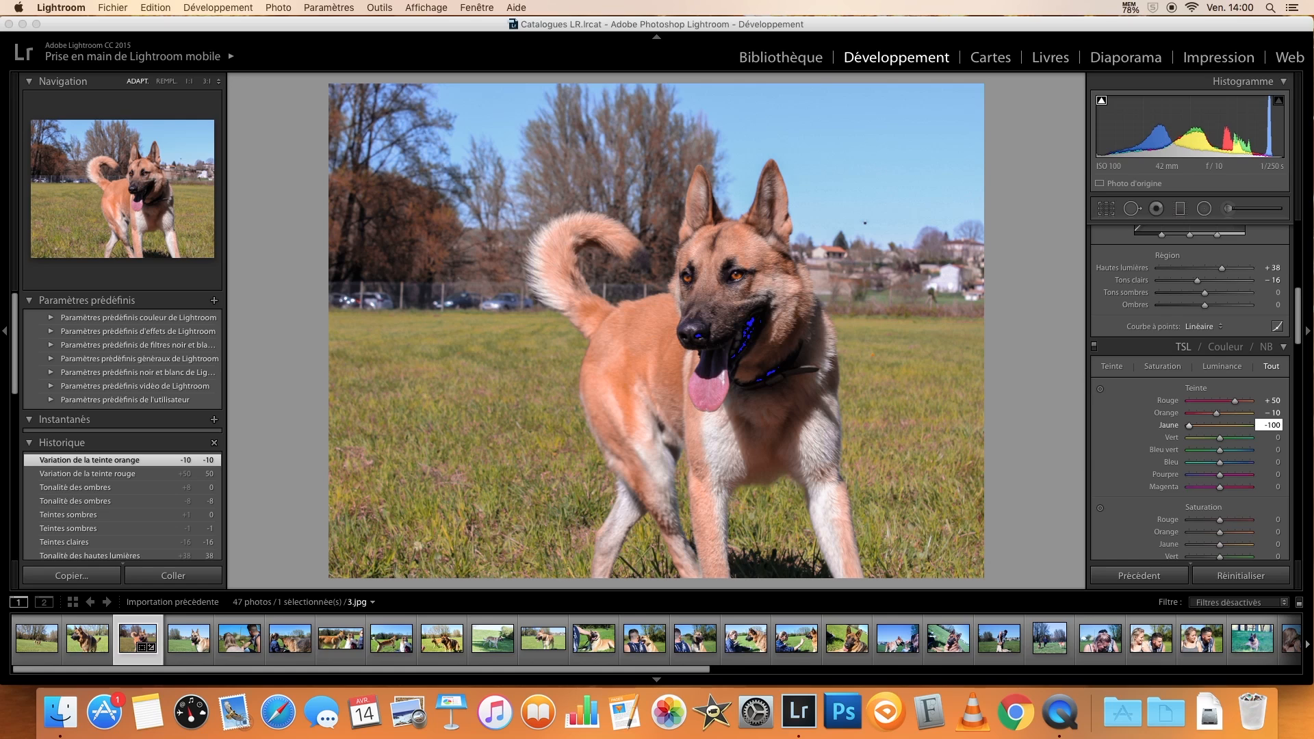
pyautogui.press('BackSpace')
pyautogui.press('BackSpace')
pyautogui.press('BackSpace')
pyautogui.press('BackSpace')
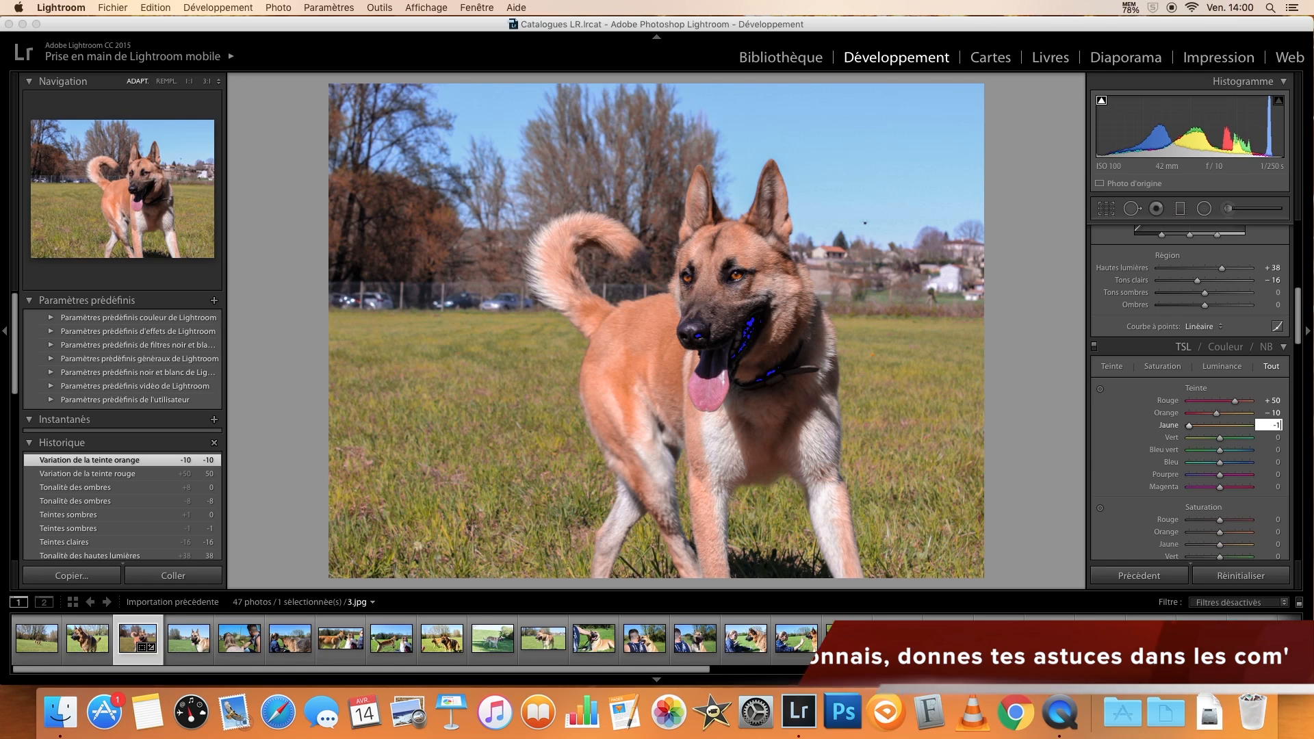
pyautogui.write('+ 1')
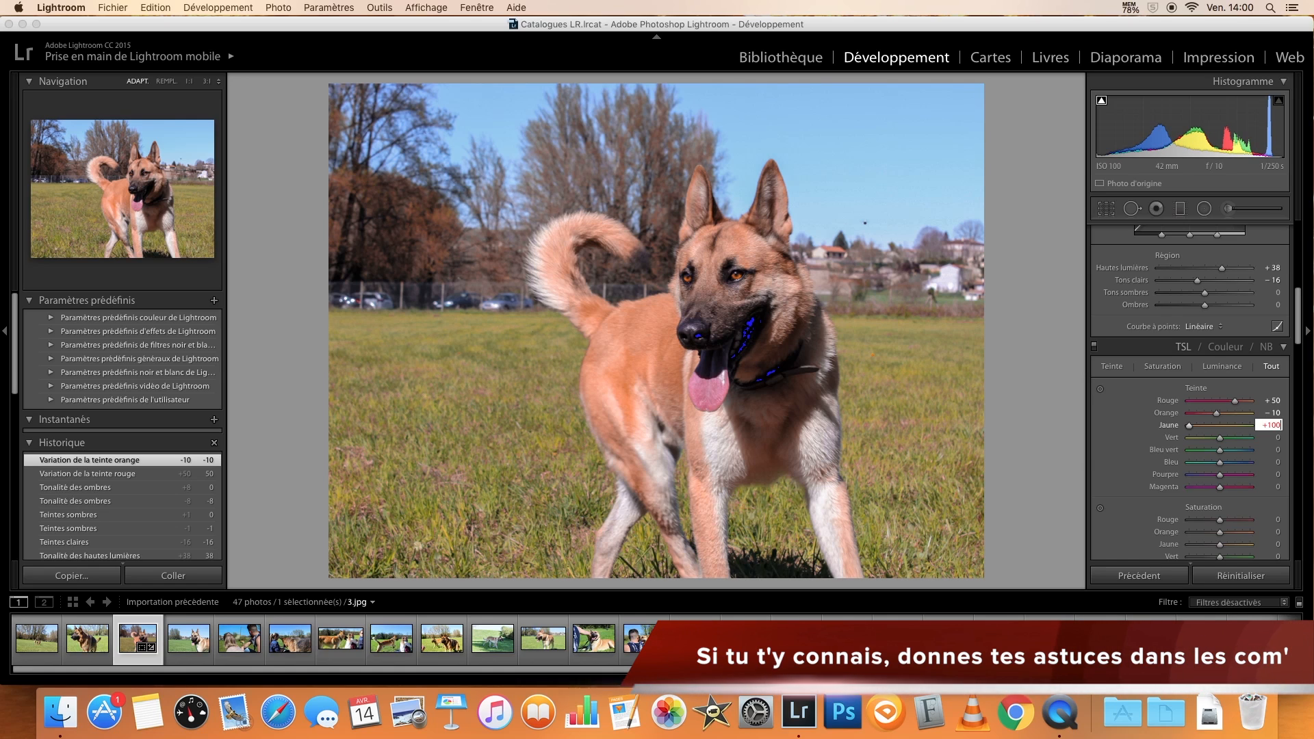
pyautogui.write('00')
pyautogui.press('Return')
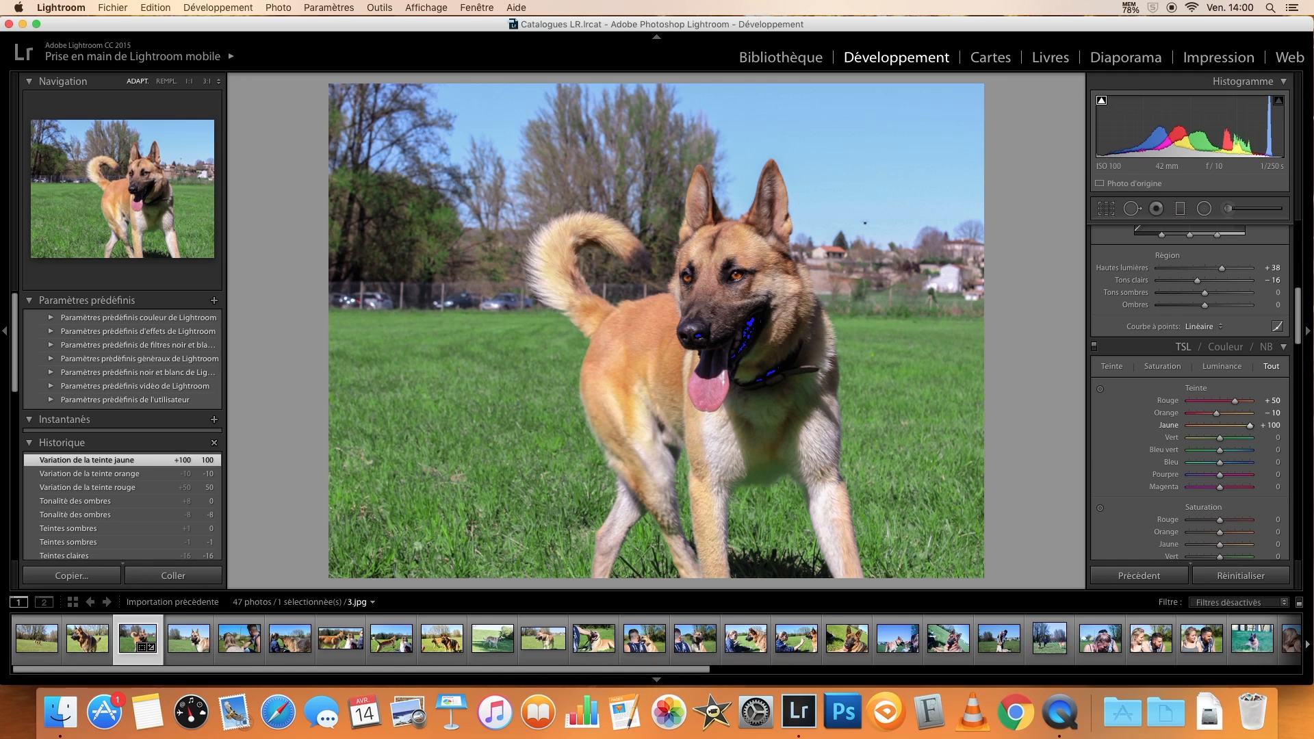
# Try the Vert hue at +100 and -100, then set it to -50.
pyautogui.scroll(-3, 1258, 385)
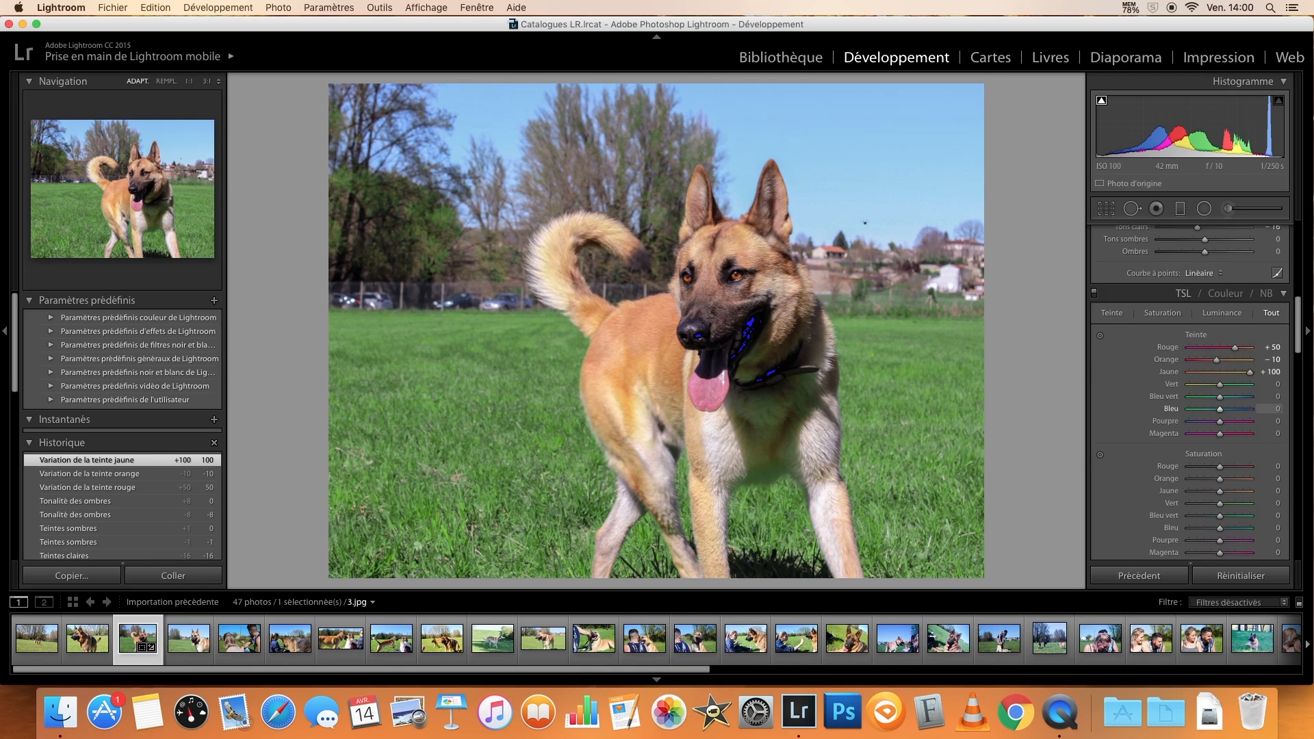
pyautogui.click(1262, 382)
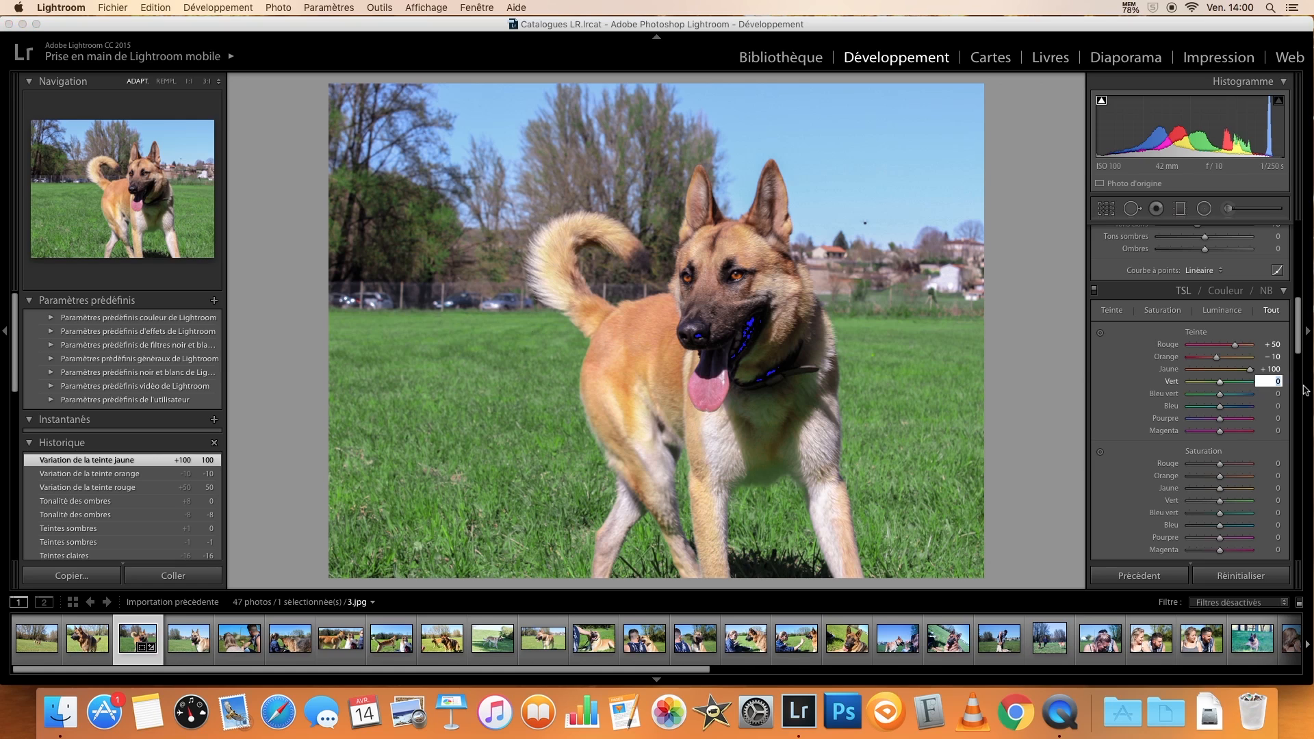
pyautogui.write('+100')
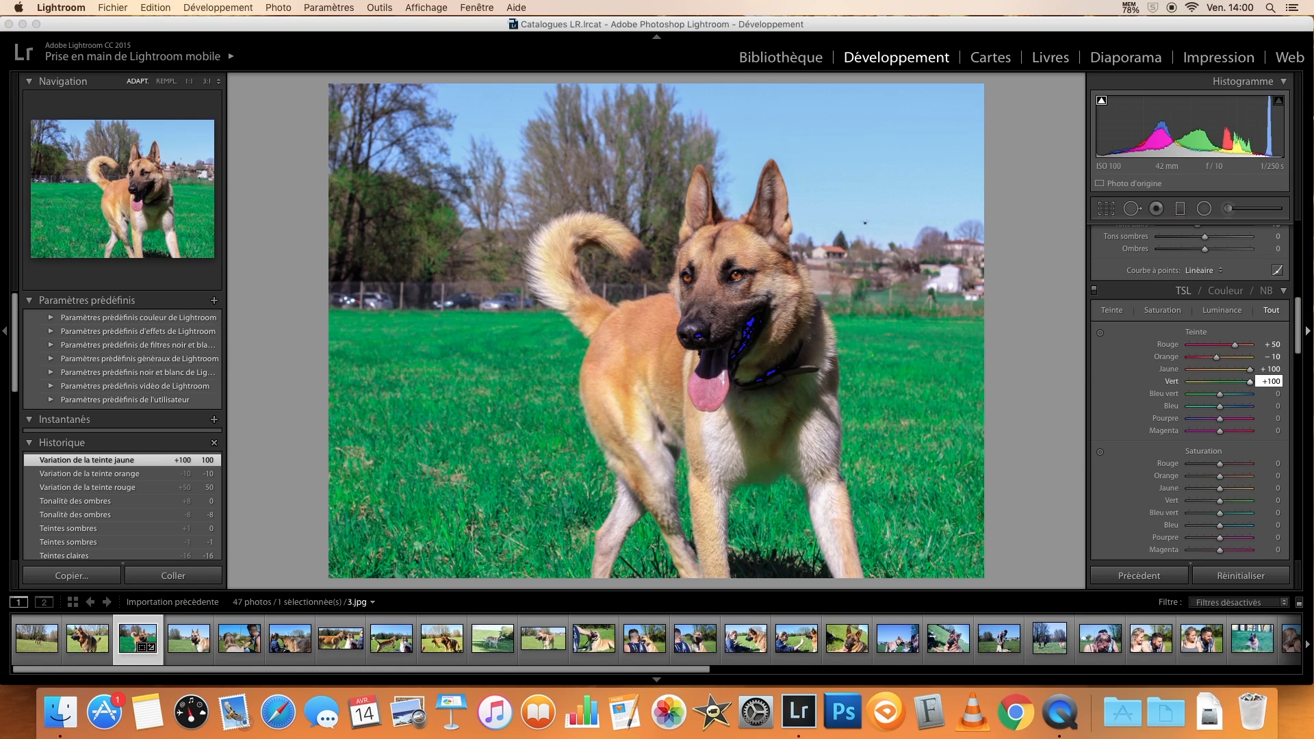
pyautogui.press('BackSpace')
pyautogui.press('BackSpace')
pyautogui.write('-100')
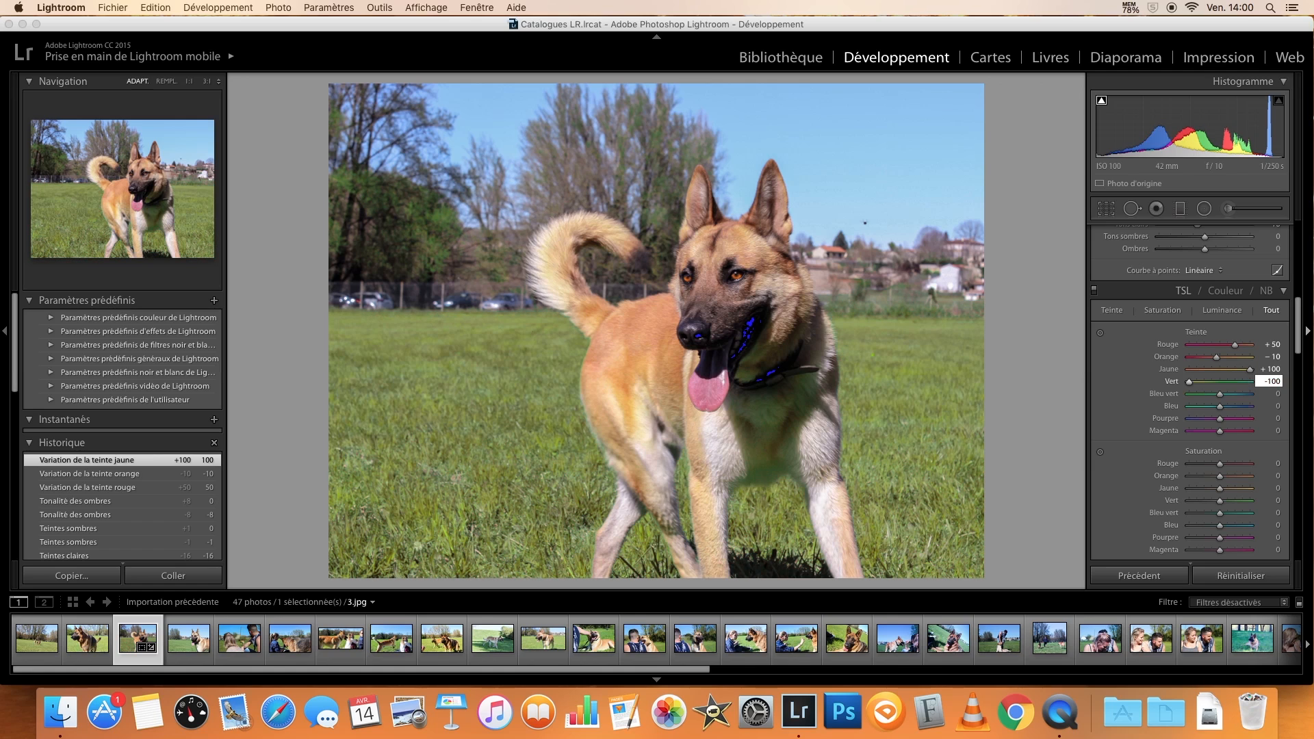
pyautogui.press('BackSpace')
pyautogui.press('BackSpace')
pyautogui.press('BackSpace')
pyautogui.write('50')
pyautogui.press('Return')
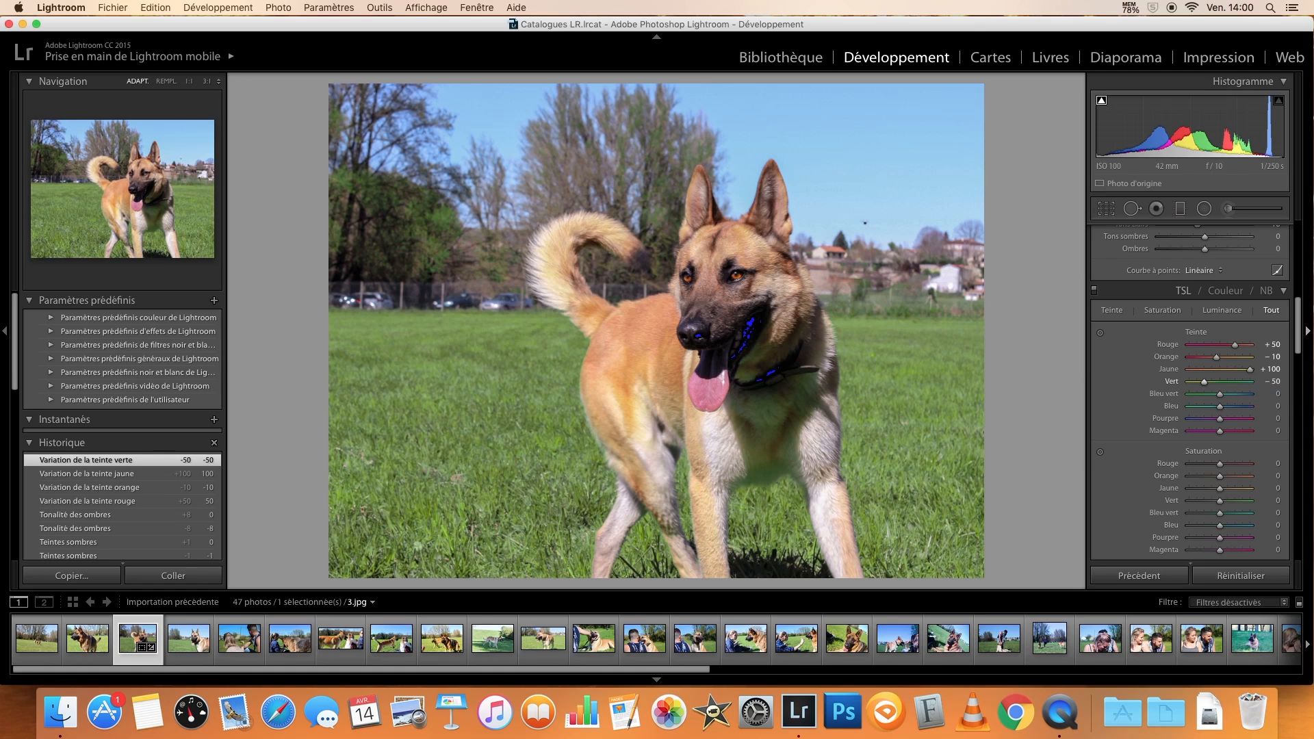
# Test the Bleu vert hue at +100 and -100 to choose its setting.
pyautogui.click(1277, 394)
pyautogui.write('-100')
pyautogui.press('BackSpace')
pyautogui.press('BackSpace')
pyautogui.press('BackSpace')
pyautogui.press('Return')
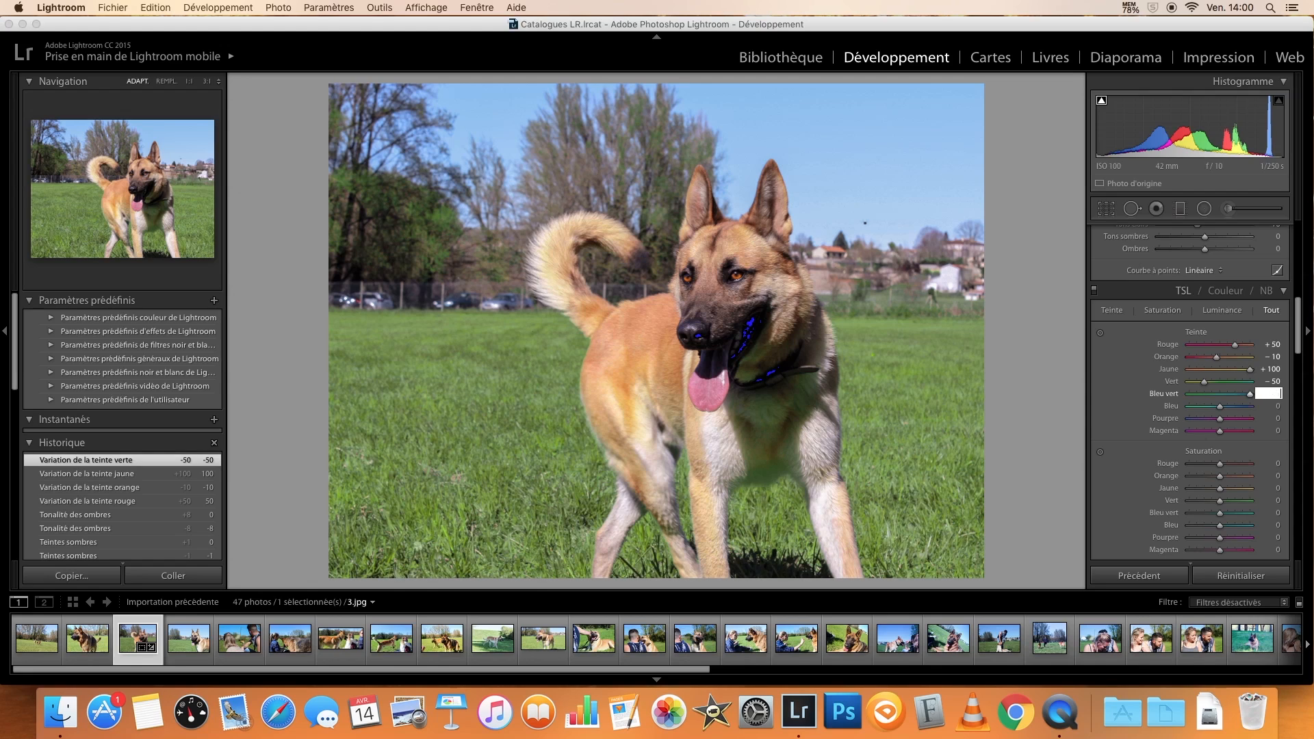
pyautogui.press('Return')
pyautogui.write('100')
pyautogui.press('Return')
pyautogui.press('Return')
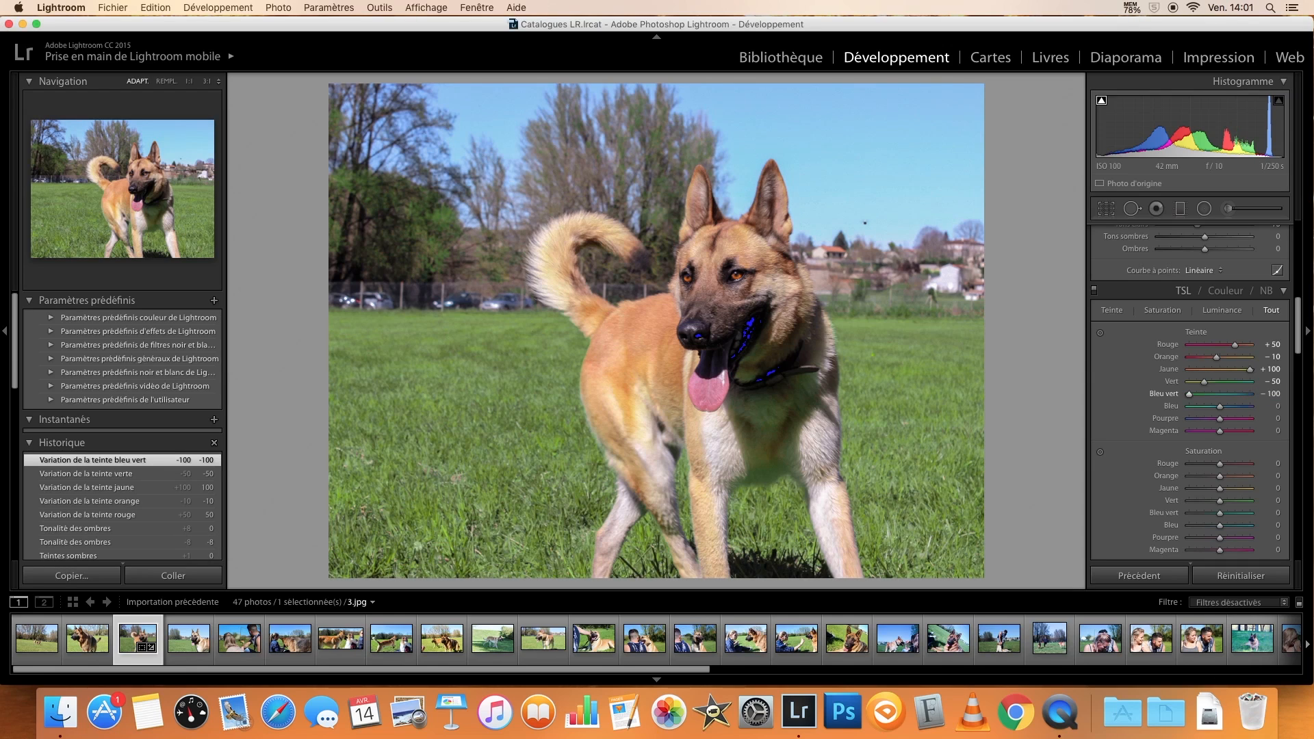
# Try the Bleu hue at -100 and +100, then return it to 0.
pyautogui.scroll(-2, 1261, 418)
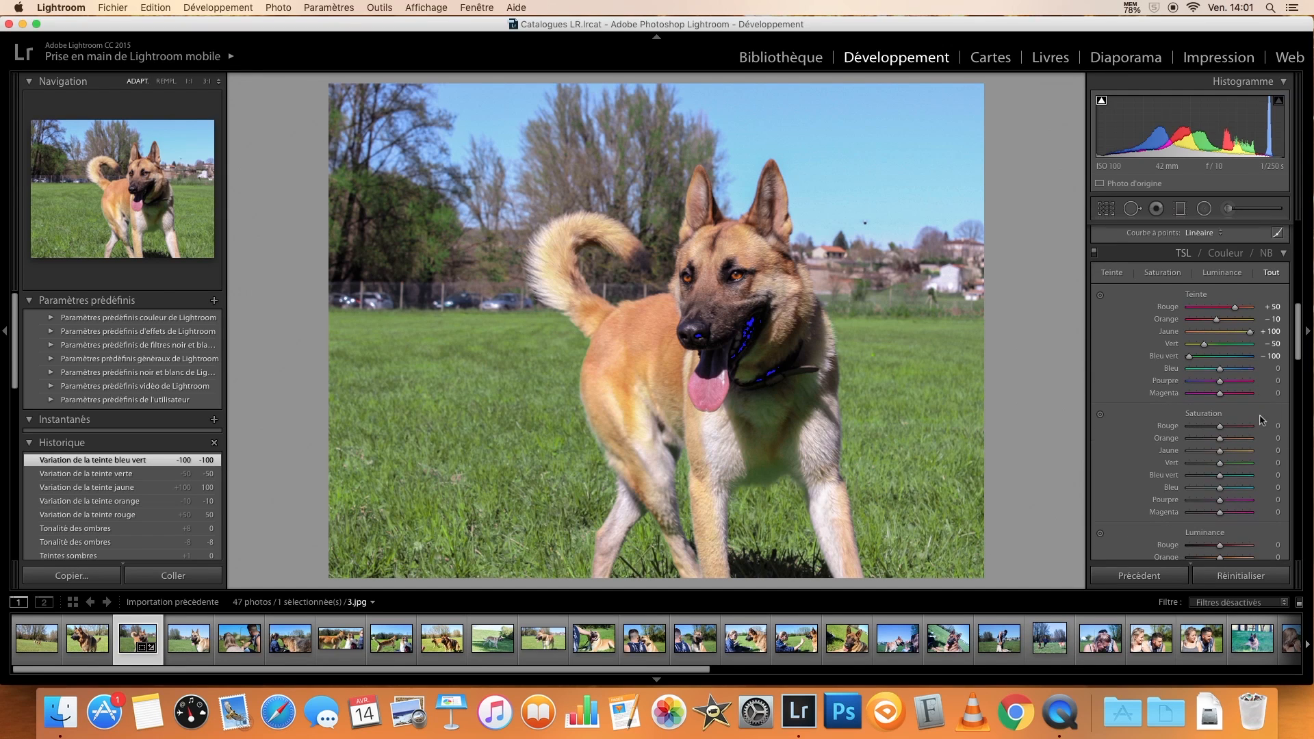
pyautogui.click(1271, 369)
pyautogui.write('-')
pyautogui.press('Return')
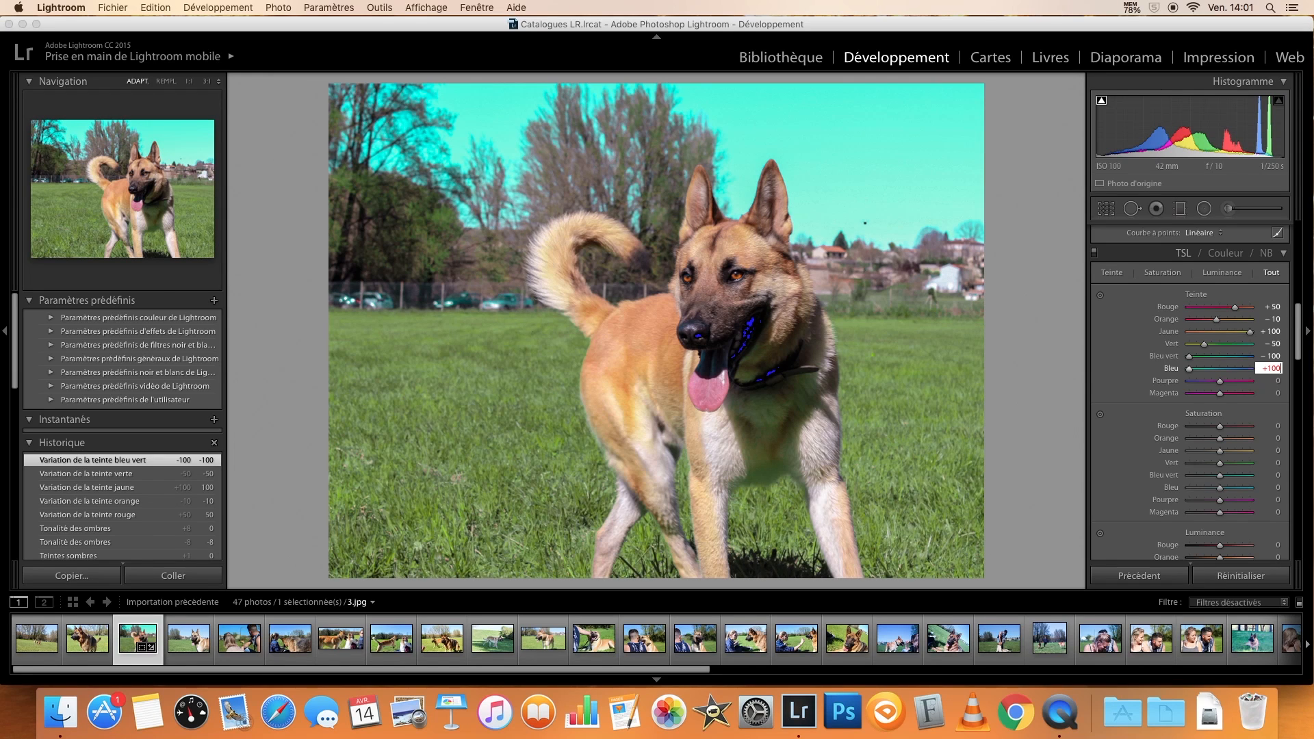
pyautogui.write('+100')
pyautogui.press('Return')
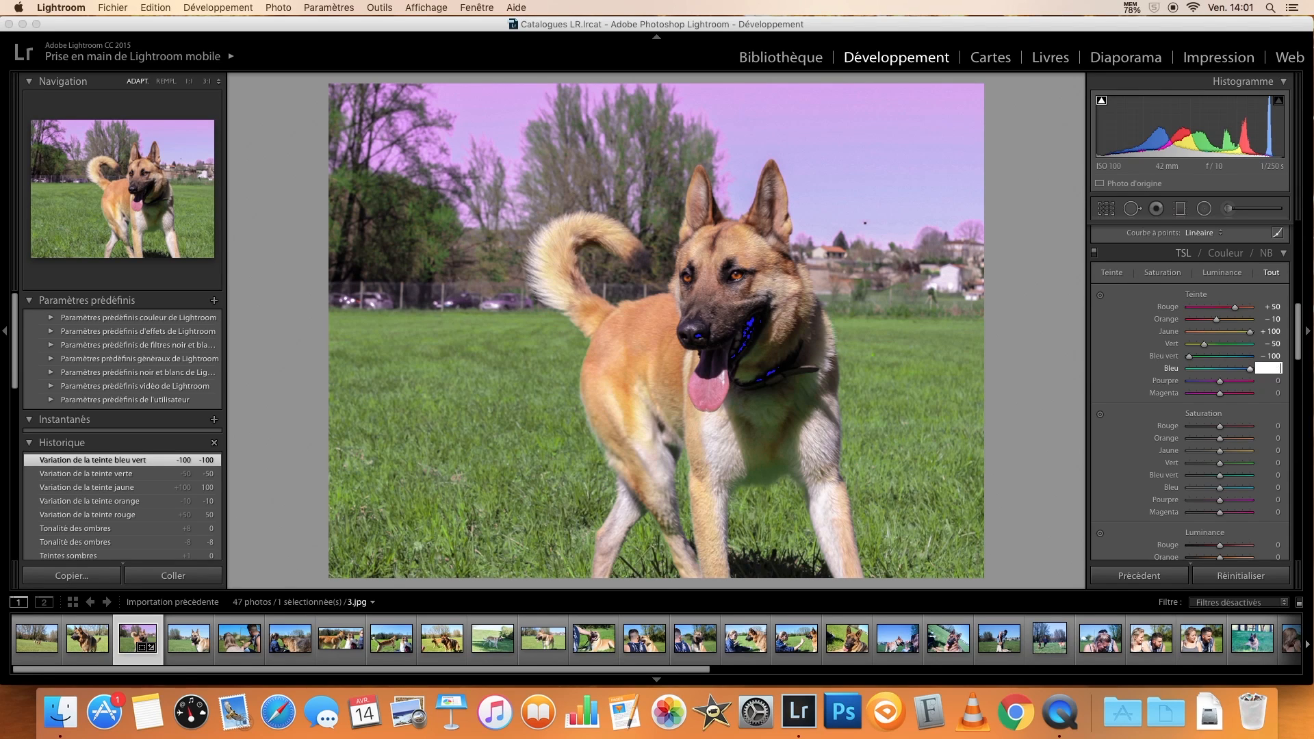
pyautogui.press('Return')
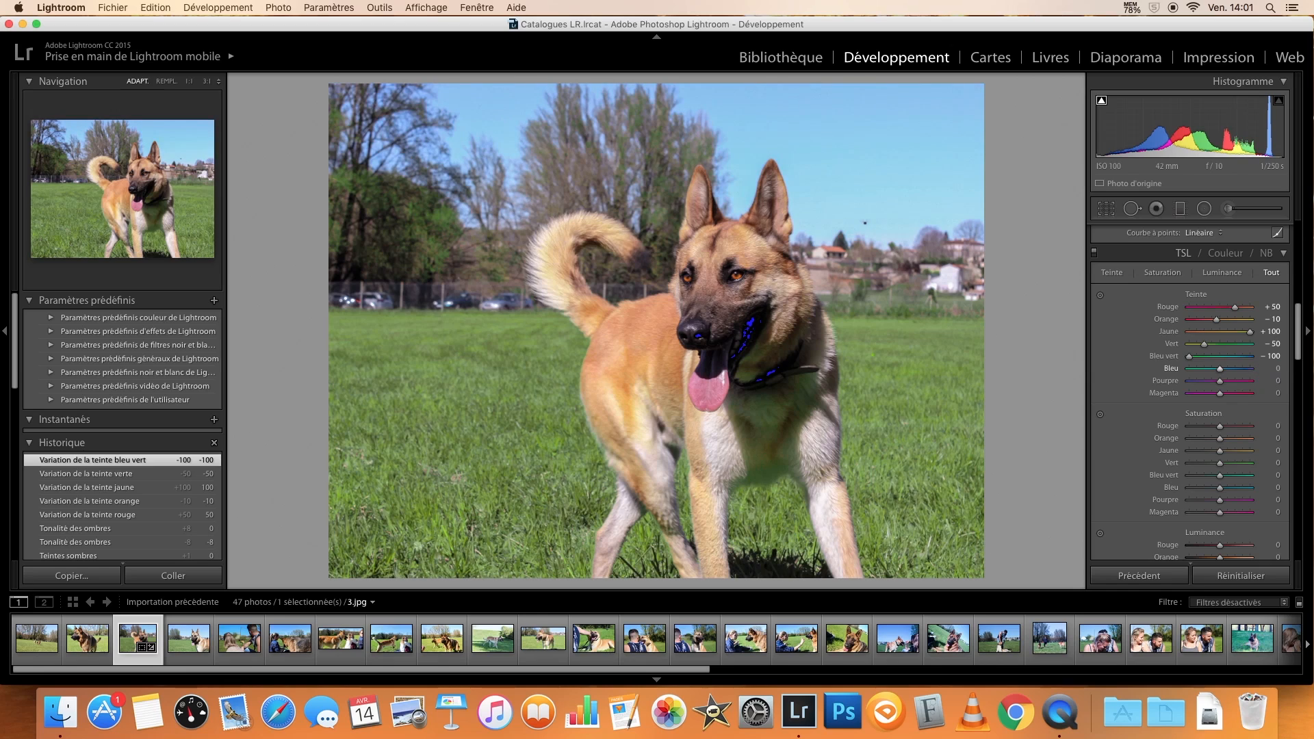
# Set the Pourpre hue to -100 and leave the Magenta hue at 0.
pyautogui.click(1264, 381)
pyautogui.press('Return')
pyautogui.press('BackSpace')
pyautogui.press('BackSpace')
pyautogui.press('BackSpace')
pyautogui.press('Return')
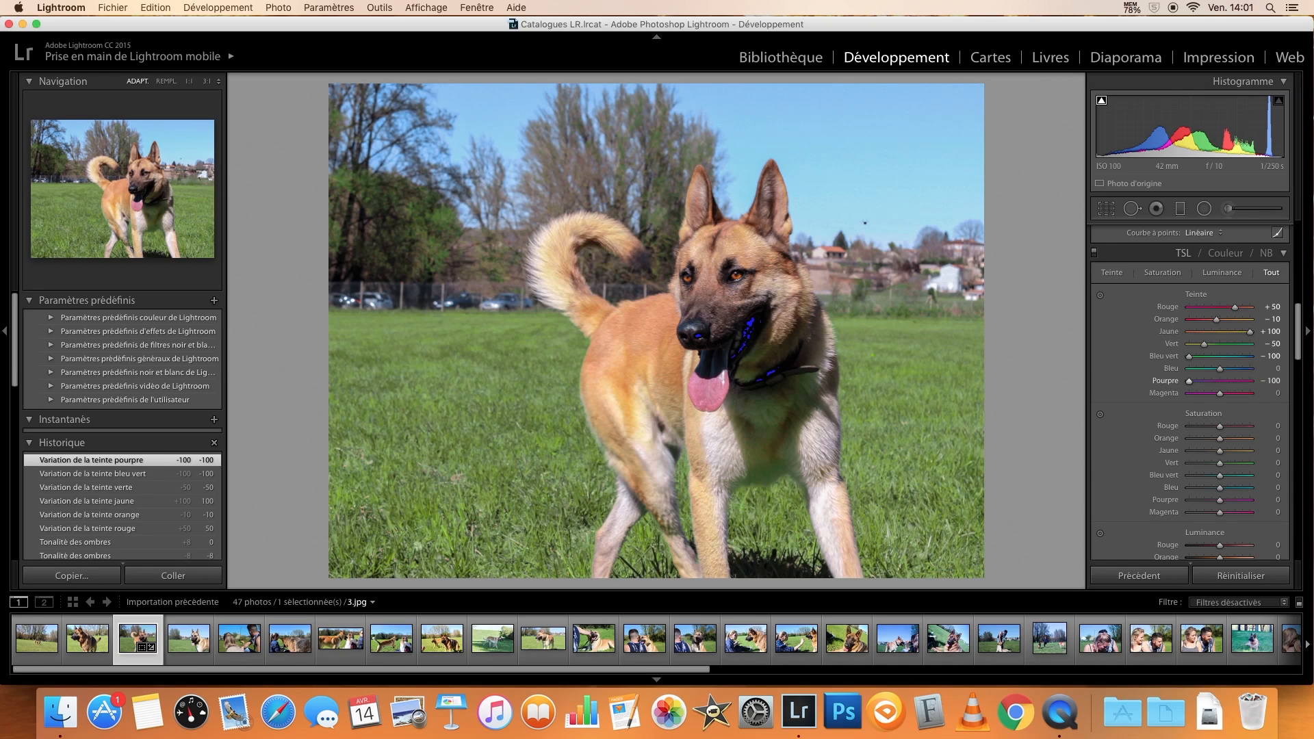
pyautogui.click(1272, 394)
pyautogui.write('+100')
pyautogui.press('BackSpace')
pyautogui.press('BackSpace')
pyautogui.press('Return')
# Test the red saturation at +100 and -100, then reset it to 0.
pyautogui.scroll(-3, 1249, 405)
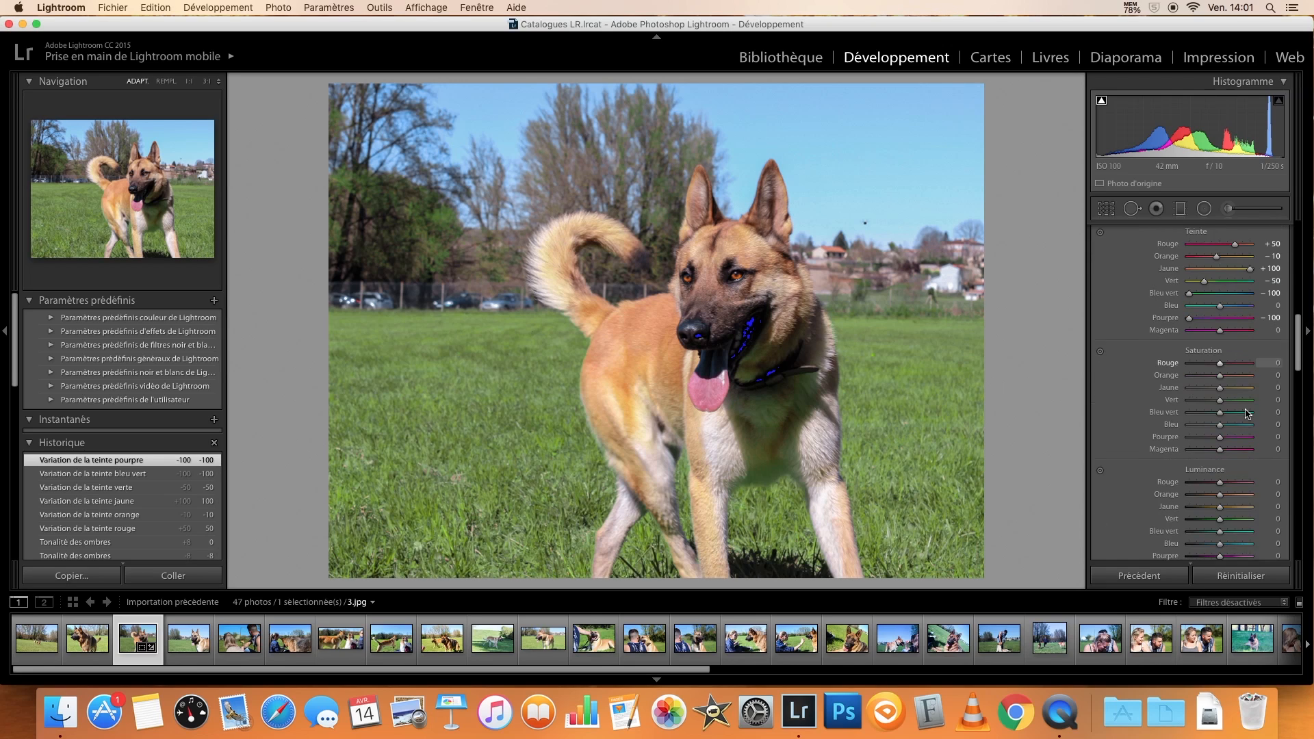
pyautogui.click(1259, 352)
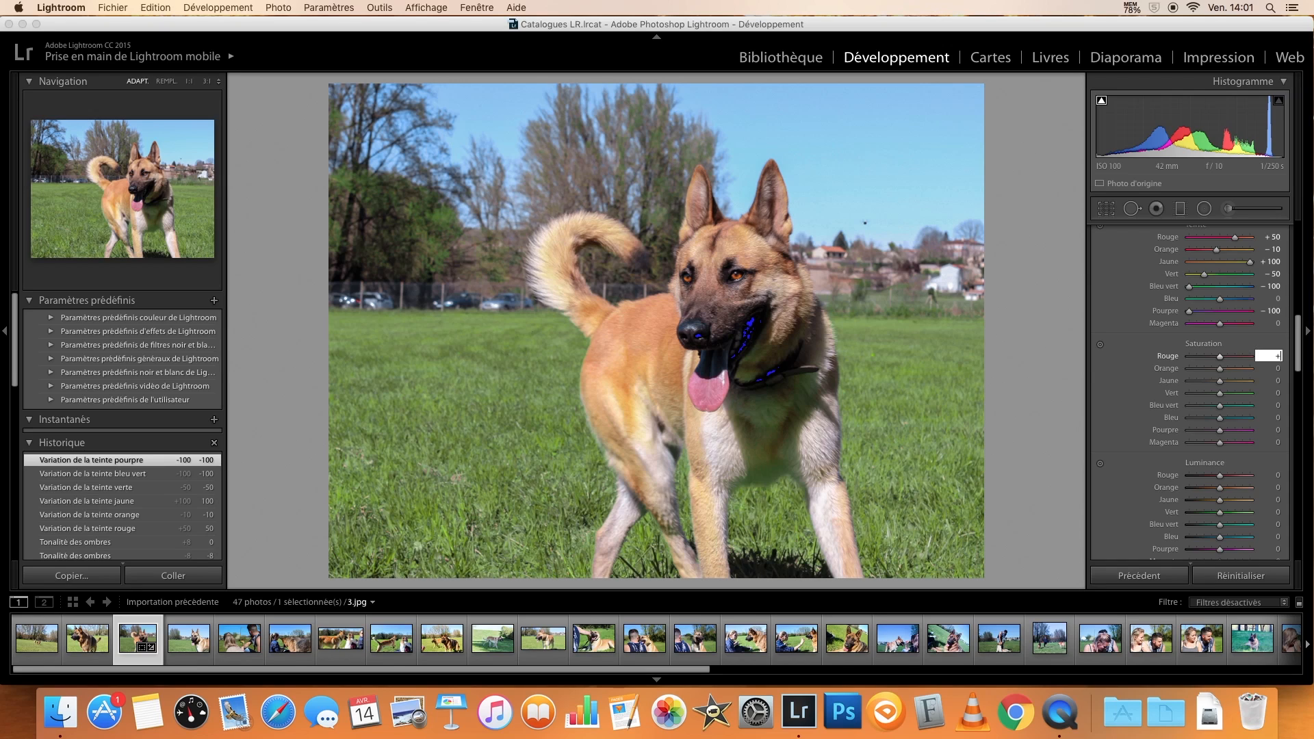
pyautogui.write('+100')
pyautogui.press('Return')
pyautogui.write('-100')
pyautogui.press('Return')
pyautogui.press('BackSpace')
pyautogui.press('BackSpace')
pyautogui.press('BackSpace')
pyautogui.press('Return')
pyautogui.scroll(-3, 1254, 363)
pyautogui.scroll(-3, 1254, 366)
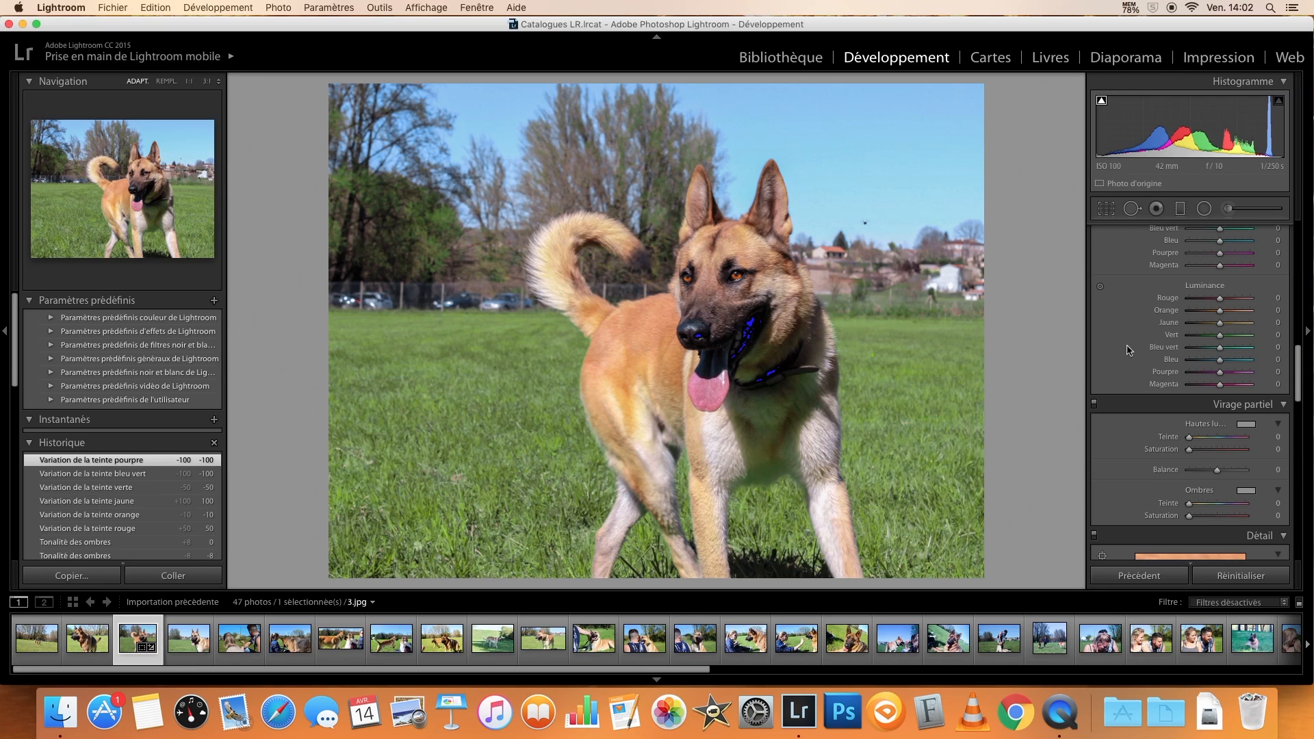
# Set Split Toning highlights to hue 223 and saturation 47, and Balance to -100.
pyautogui.scroll(-2, 1130, 352)
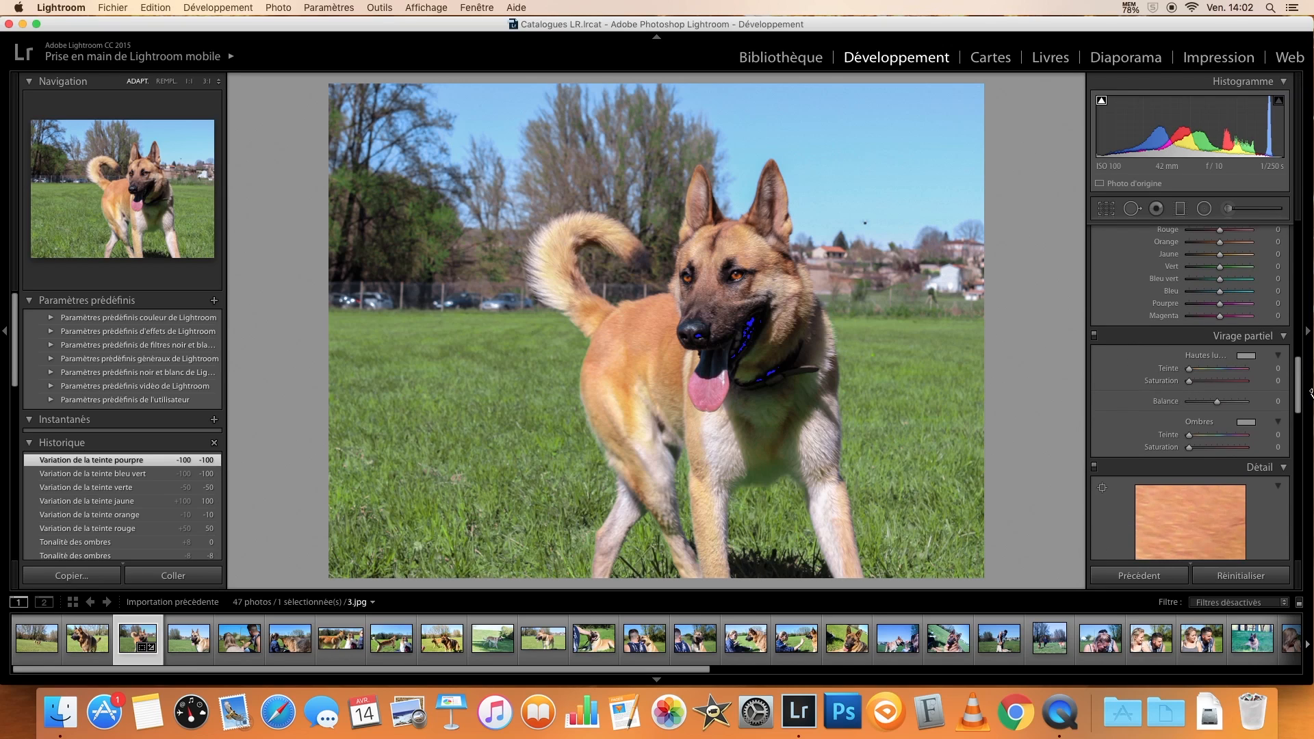
pyautogui.moveTo(1185, 371); pyautogui.dragTo(1241, 375)
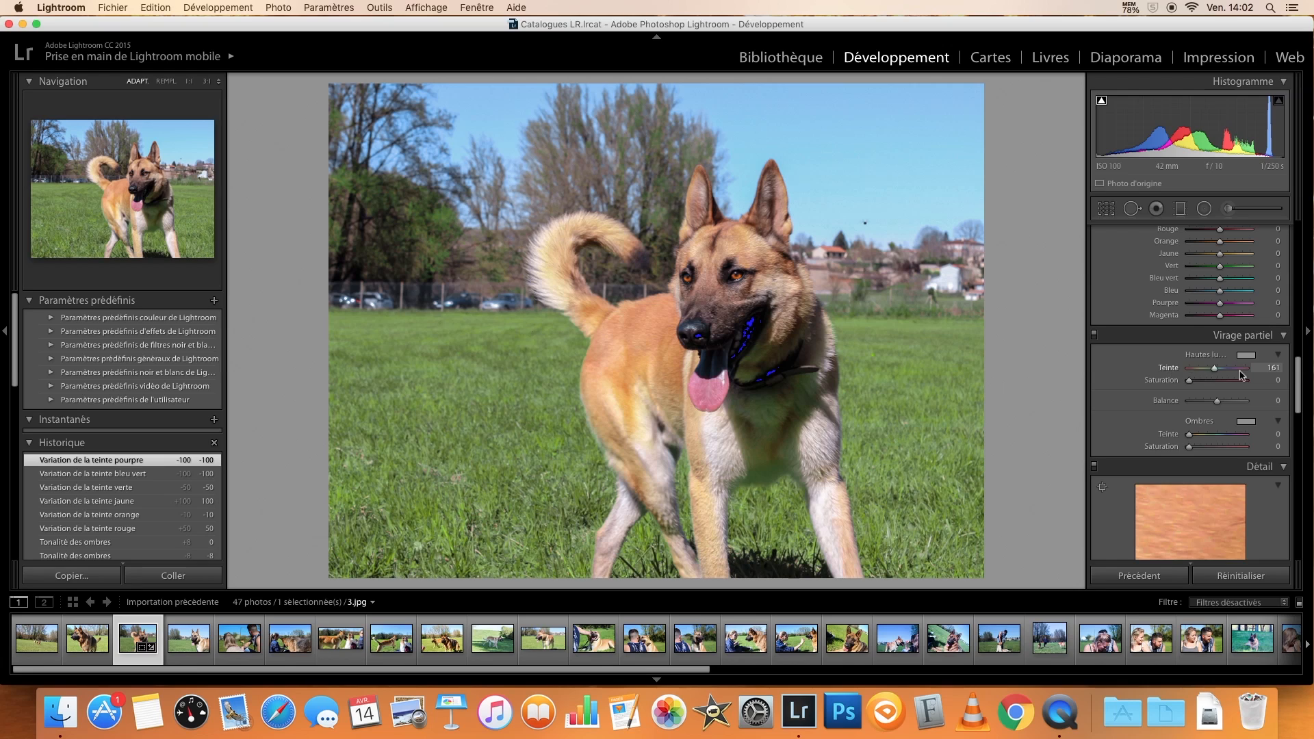
pyautogui.doubleClick(1160, 369)
pyautogui.scroll(-1, 1206, 377)
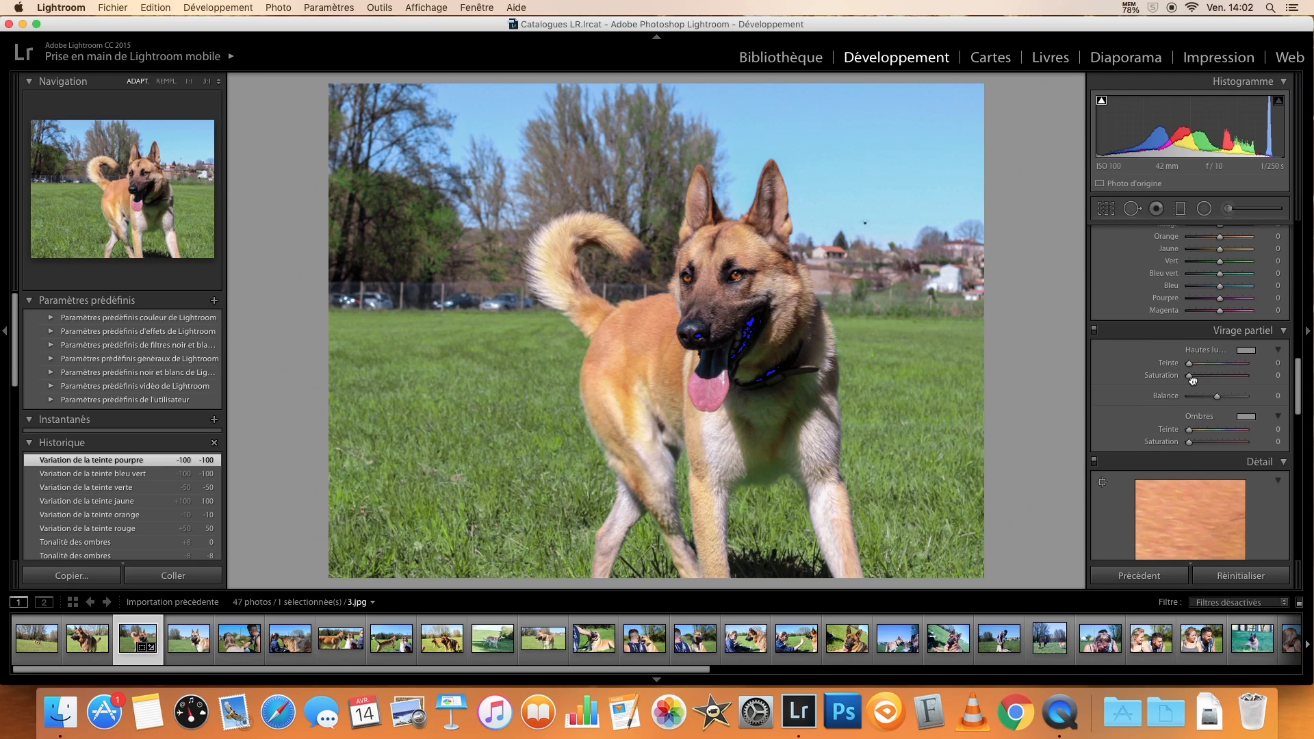
pyautogui.moveTo(1191, 377); pyautogui.dragTo(1229, 369)
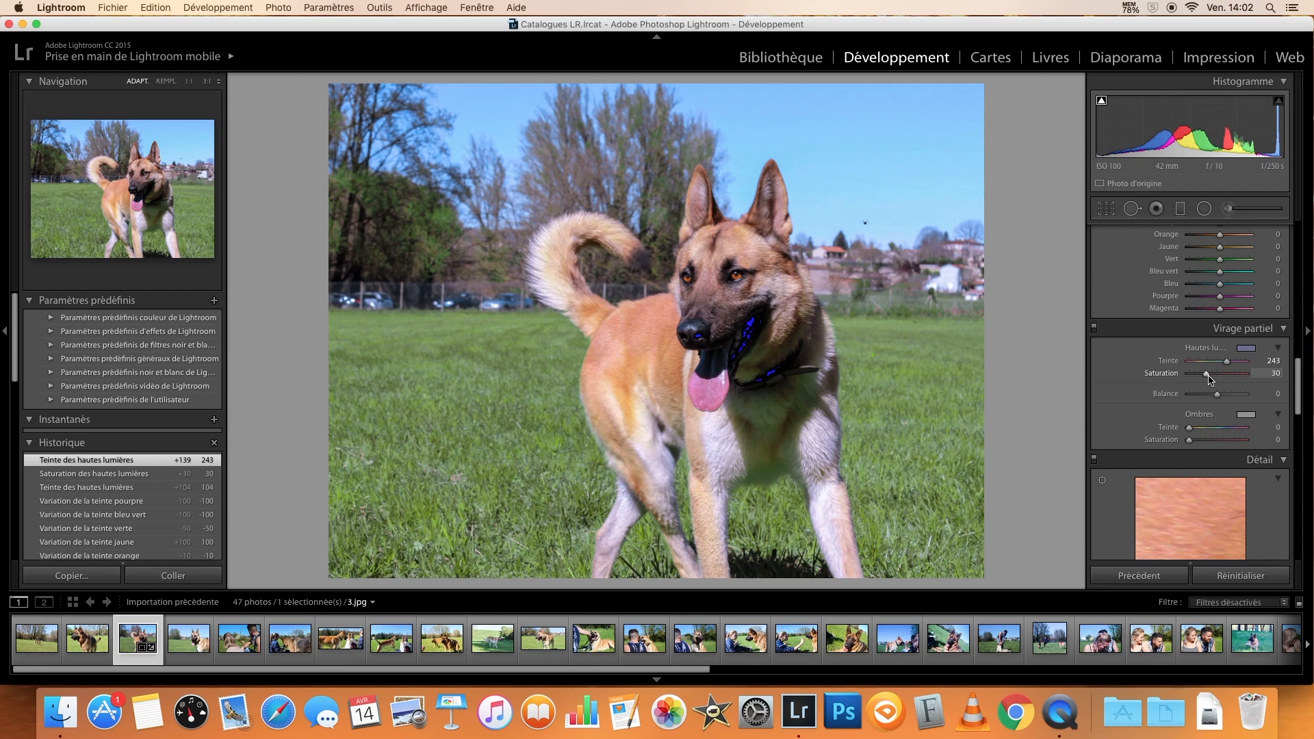
pyautogui.moveTo(1208, 375); pyautogui.dragTo(1216, 375)
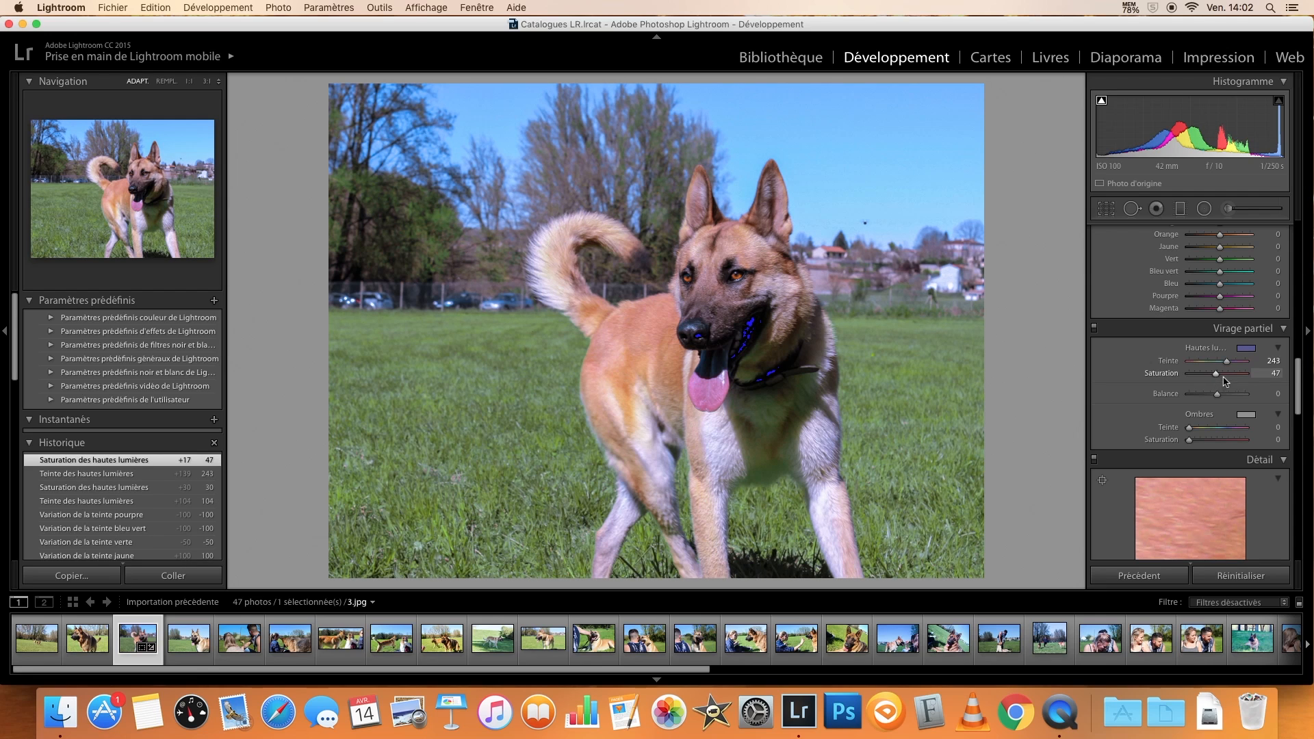
pyautogui.moveTo(1230, 363); pyautogui.dragTo(1227, 368)
pyautogui.scroll(-5, 1225, 362)
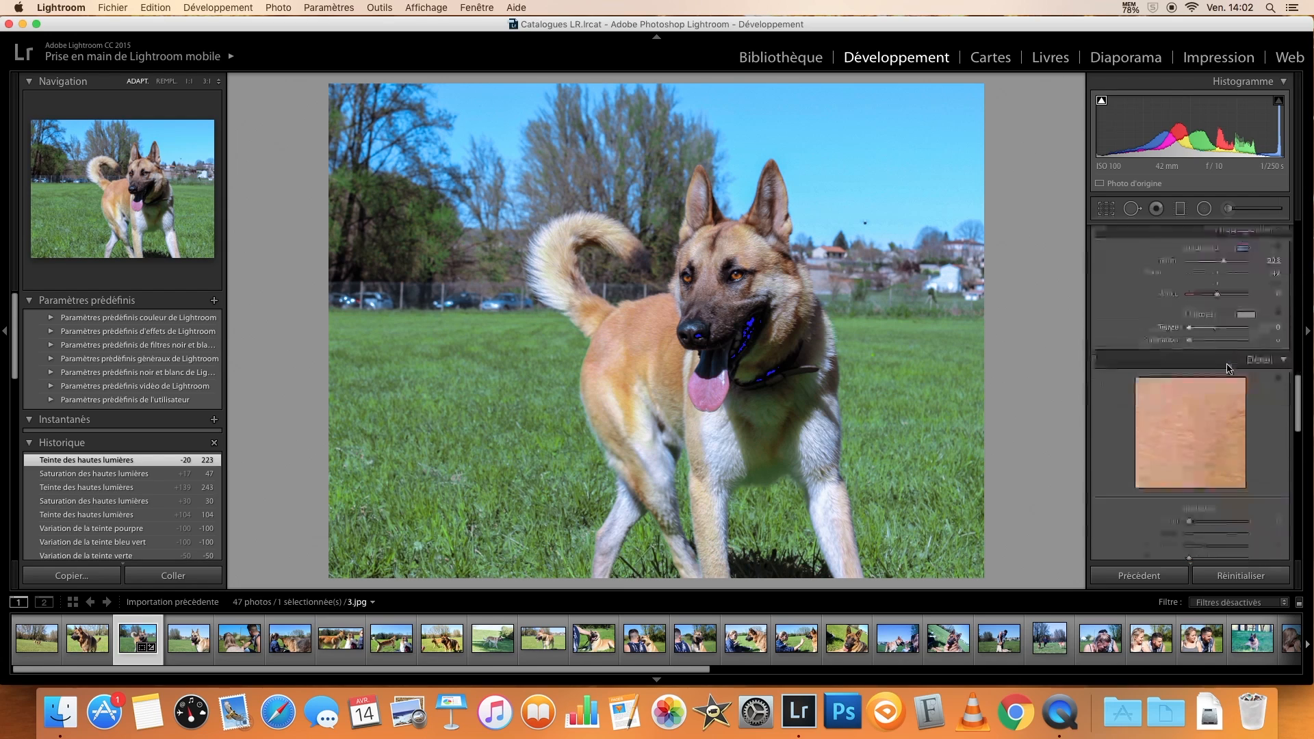
pyautogui.moveTo(1217, 251); pyautogui.dragTo(1177, 262)
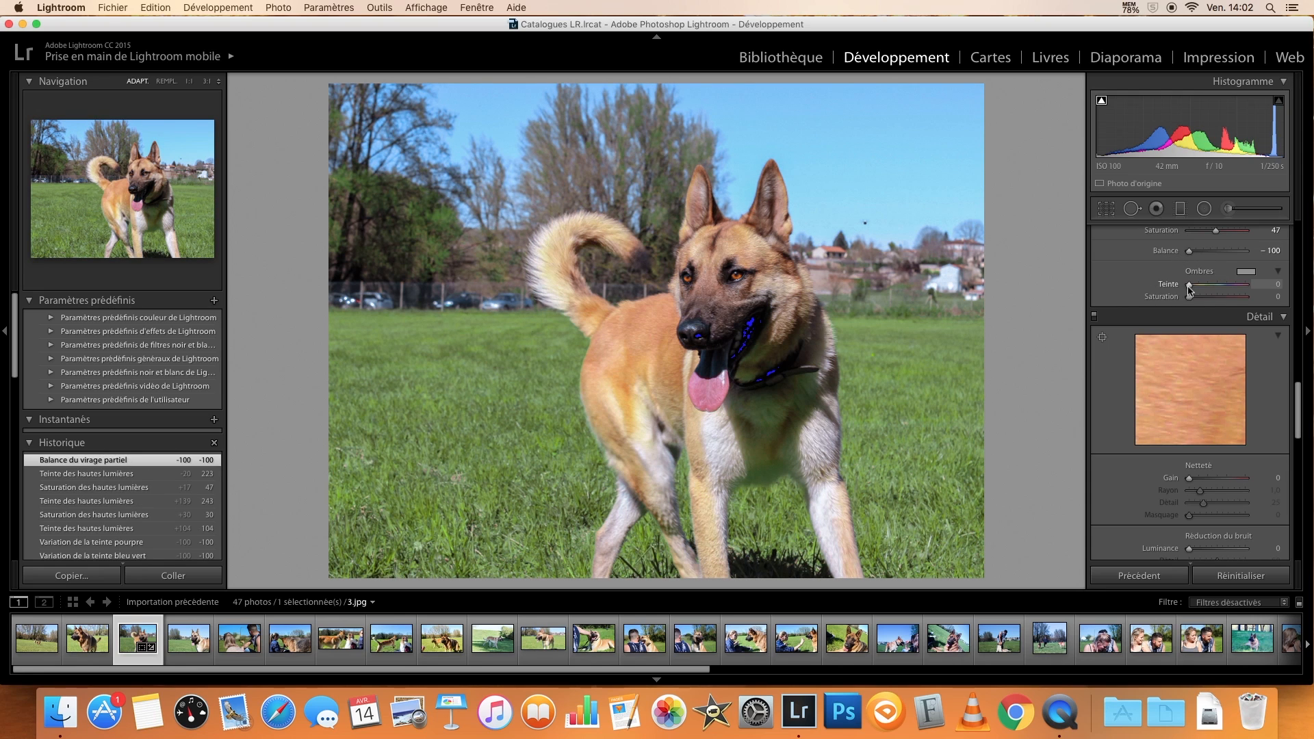
# Try a blue shadow tint, ending at shadow hue 235 with saturation 0.
pyautogui.click(1245, 272)
pyautogui.click(1130, 278)
pyautogui.moveTo(1144, 275); pyautogui.dragTo(1120, 306)
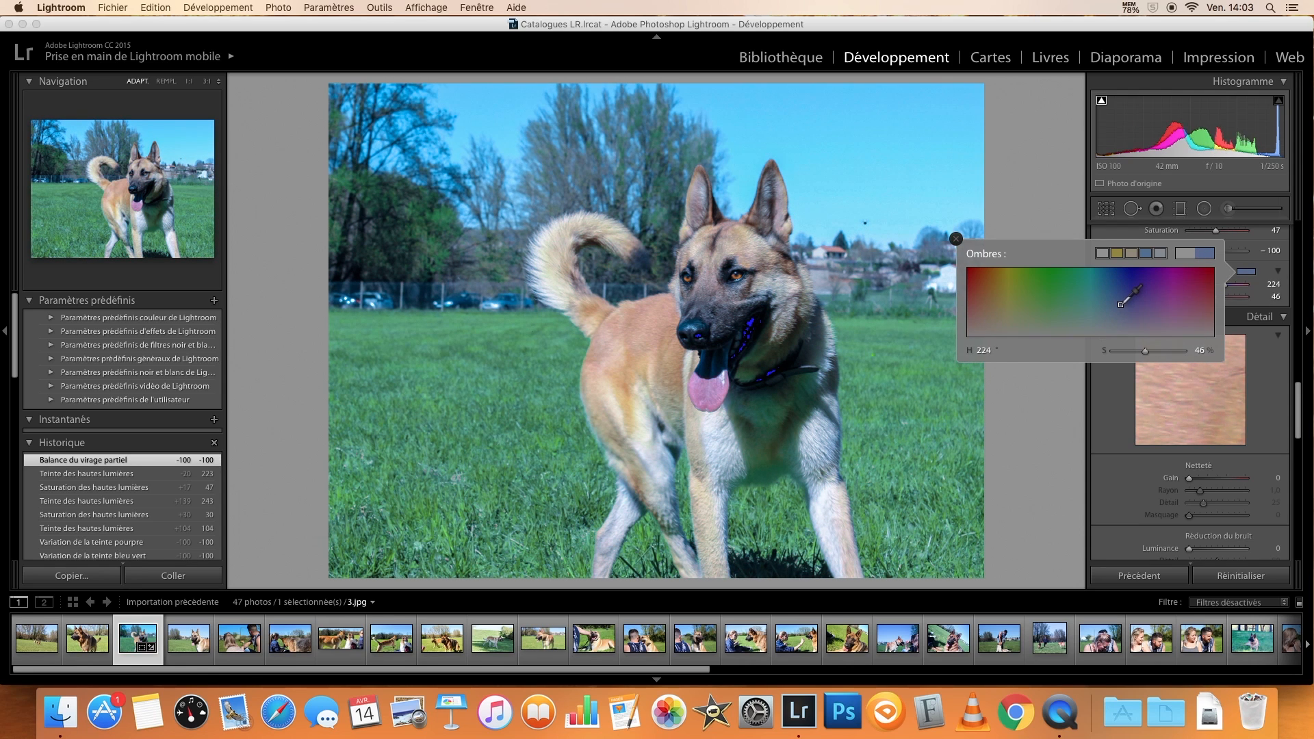
pyautogui.click(1230, 266)
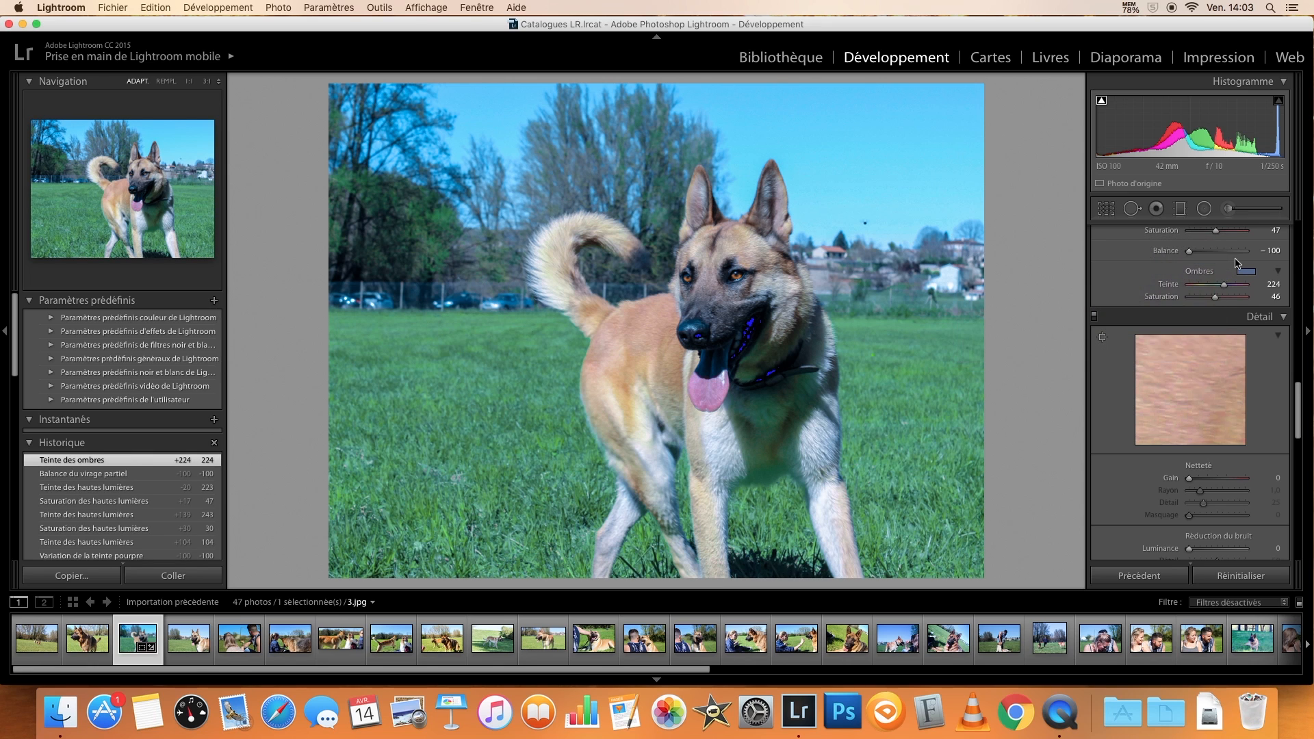
pyautogui.moveTo(1223, 284); pyautogui.dragTo(1183, 304)
# Zoom to 1:1 on the dog's face and compare strong sharpening with none.
pyautogui.scroll(-1, 1177, 318)
pyautogui.scroll(-5, 1177, 318)
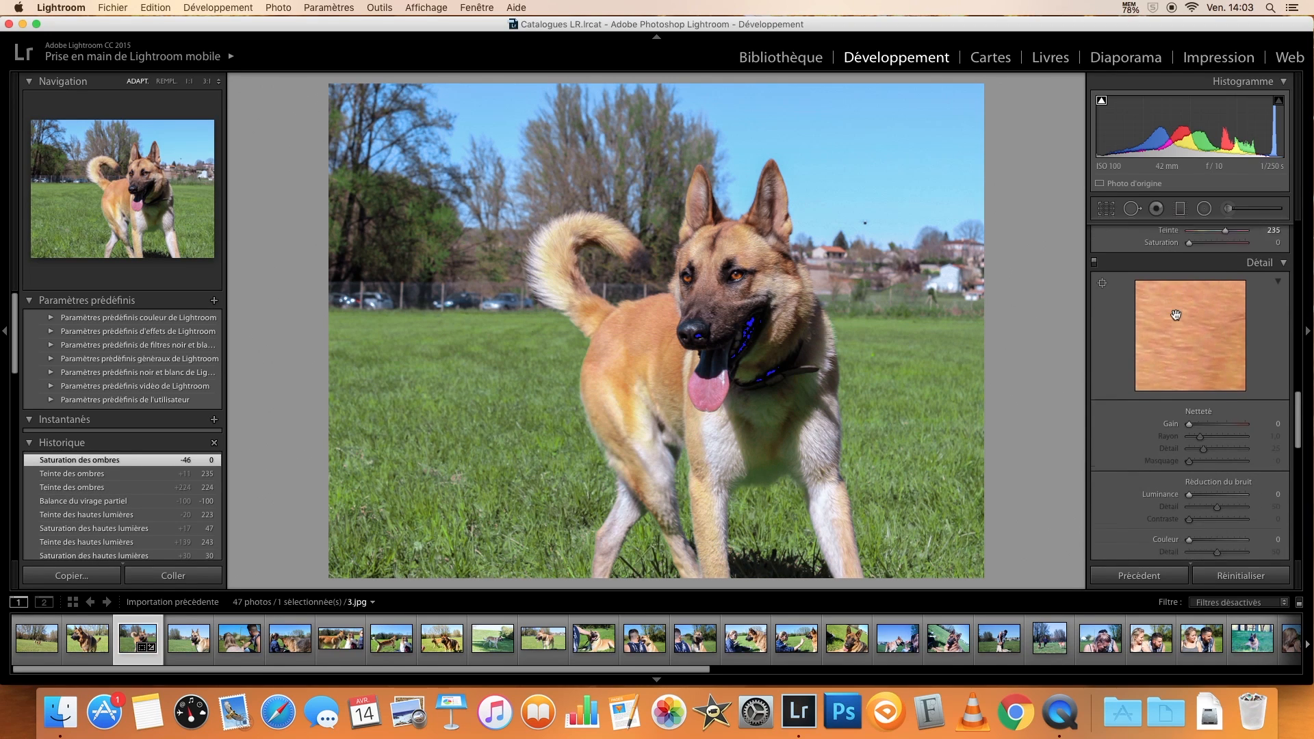
pyautogui.moveTo(1189, 408); pyautogui.dragTo(1256, 410)
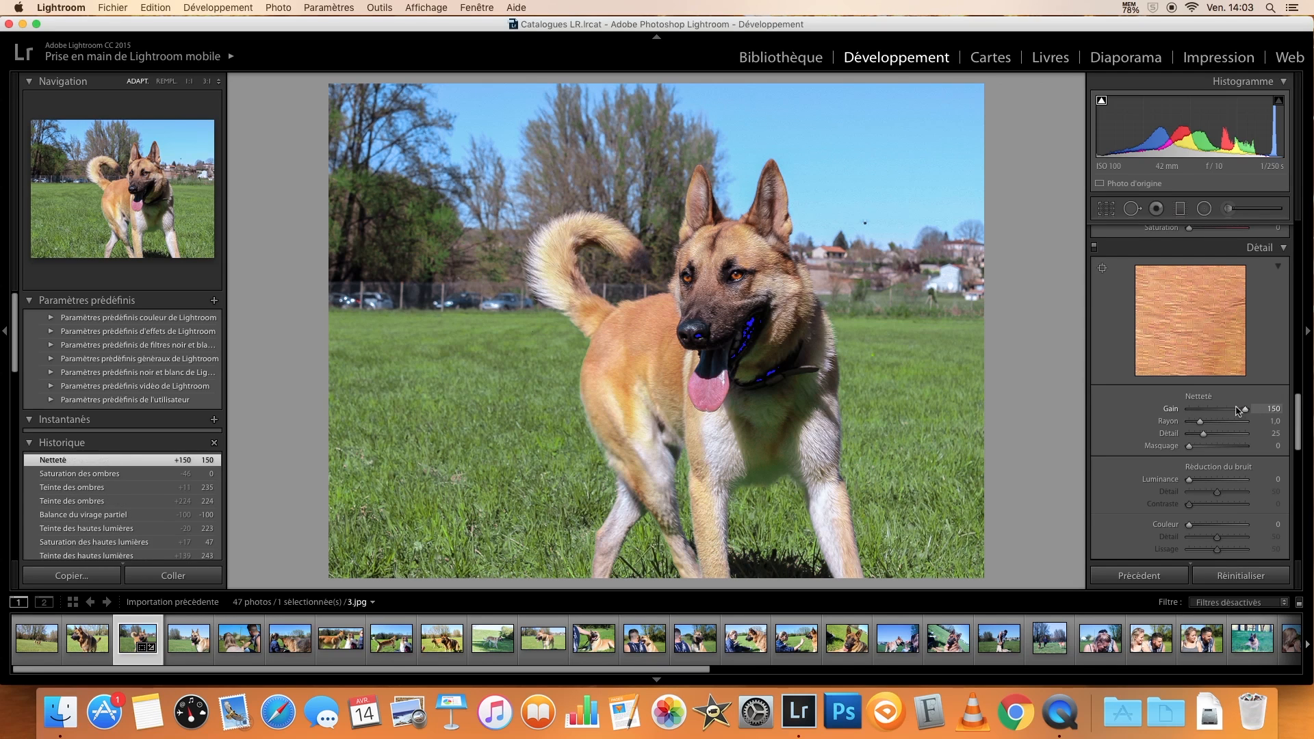
pyautogui.click(680, 308)
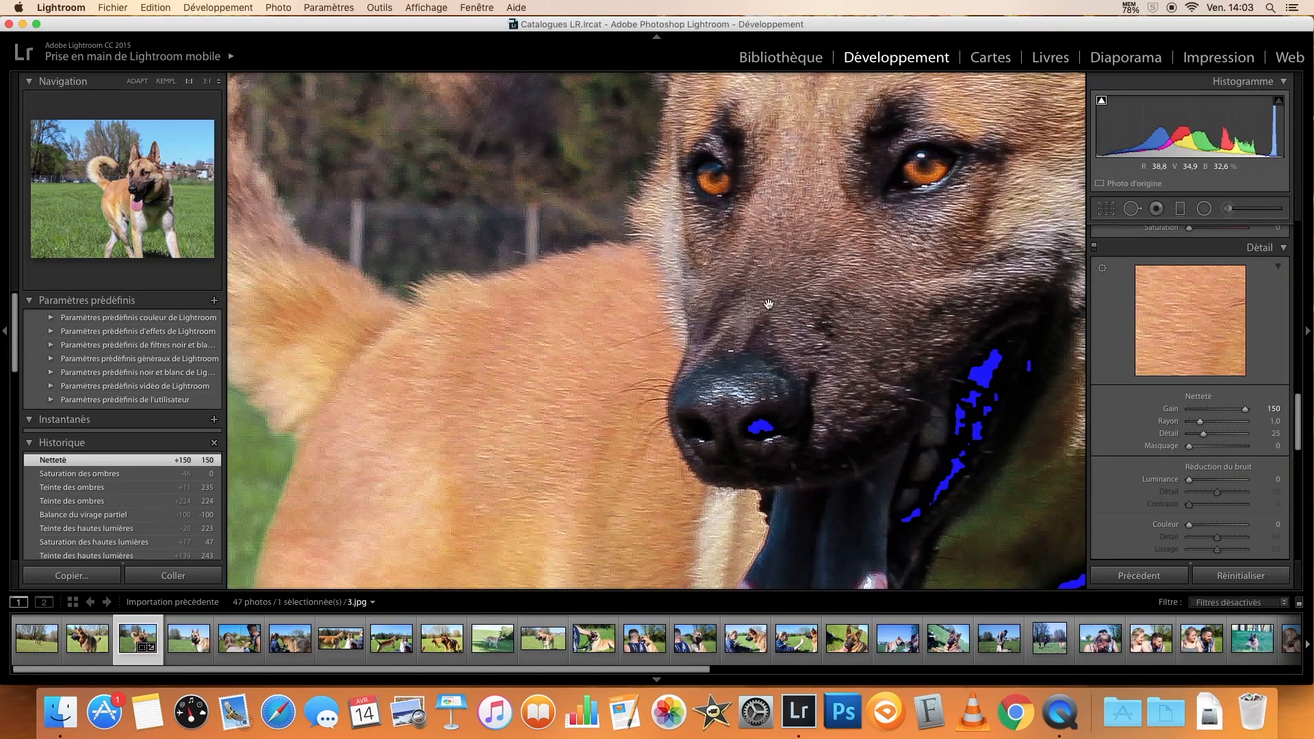
pyautogui.moveTo(769, 229); pyautogui.dragTo(769, 278)
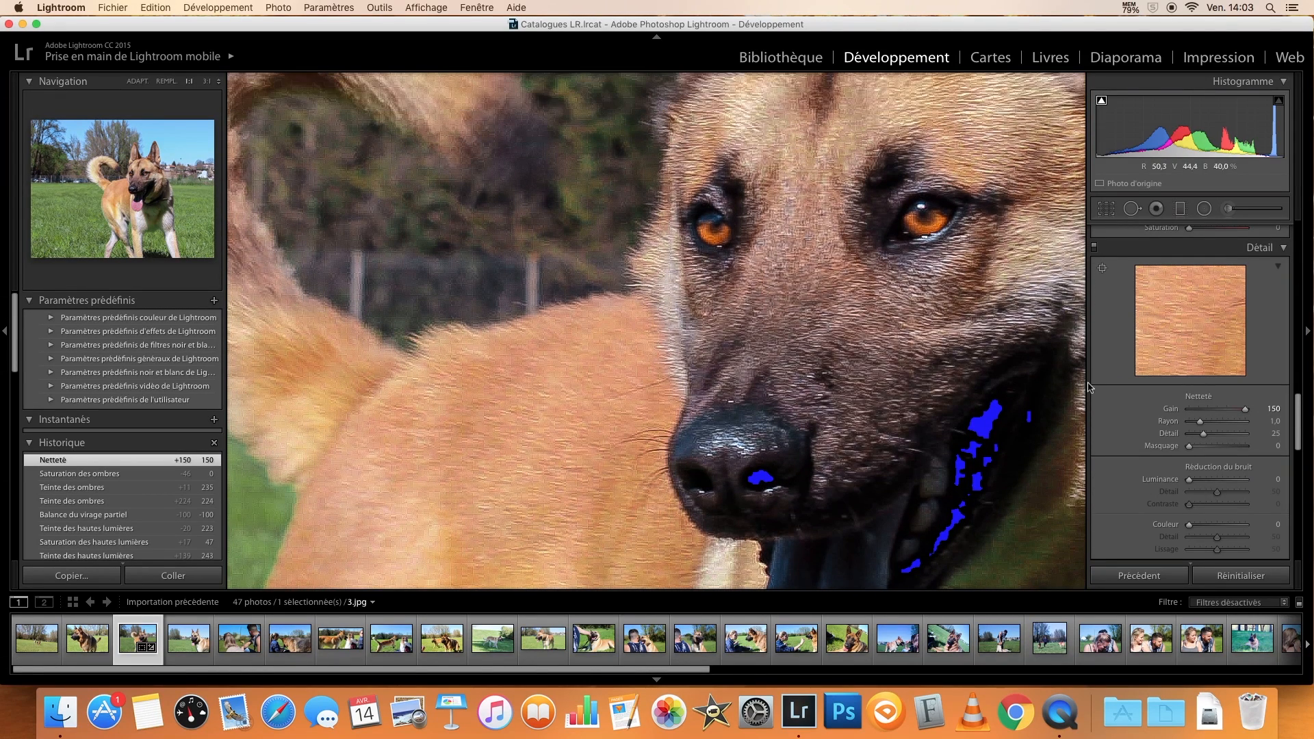
pyautogui.moveTo(1244, 409); pyautogui.dragTo(1174, 415)
pyautogui.moveTo(811, 307); pyautogui.dragTo(834, 308)
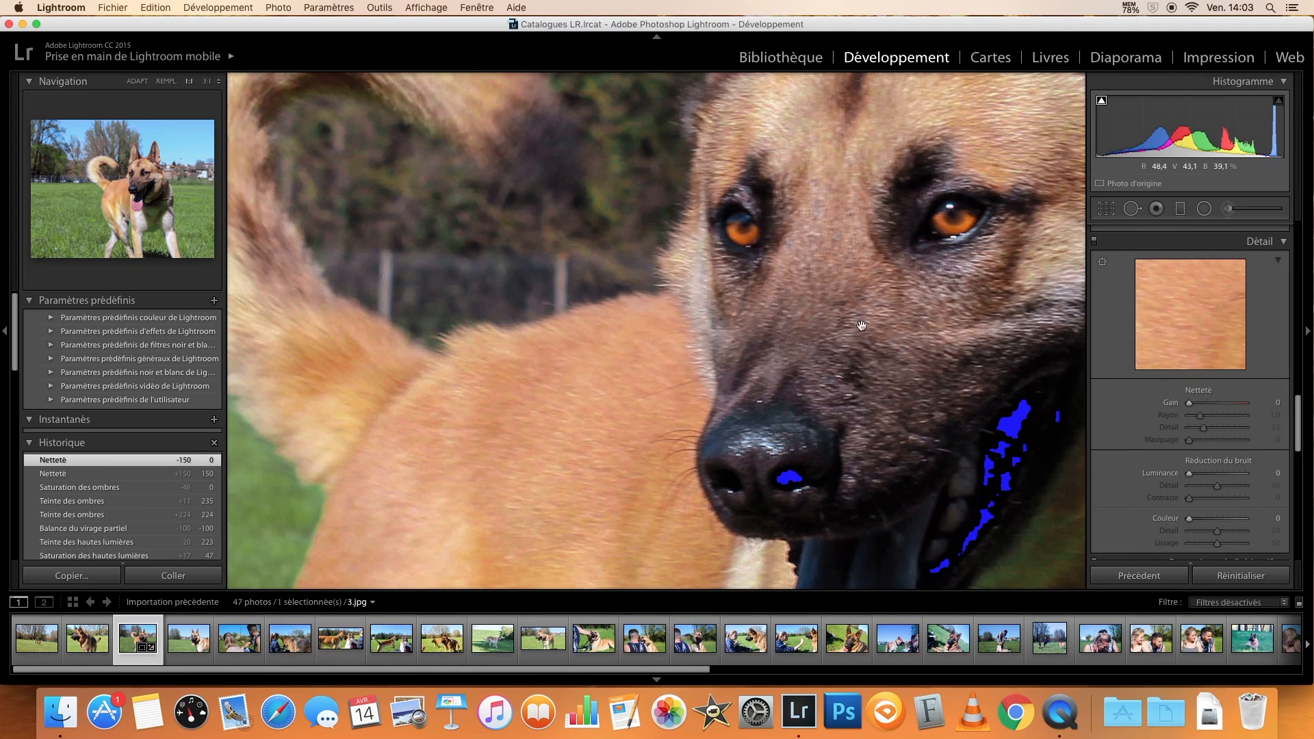
# Set the sharpening Amount to 25 and return to the full-photo view.
pyautogui.click(1217, 409)
pyautogui.moveTo(1217, 409); pyautogui.dragTo(1198, 406)
pyautogui.click(1271, 402)
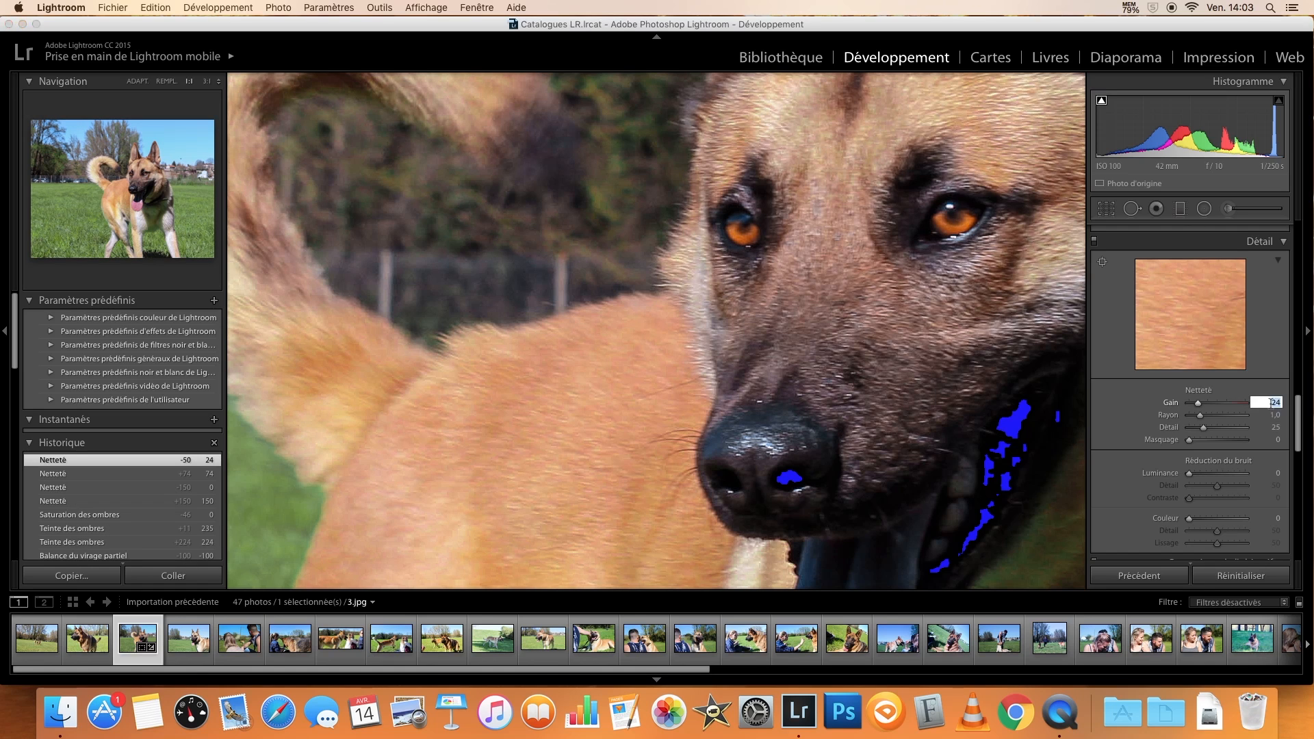
pyautogui.write('25')
pyautogui.press('Return')
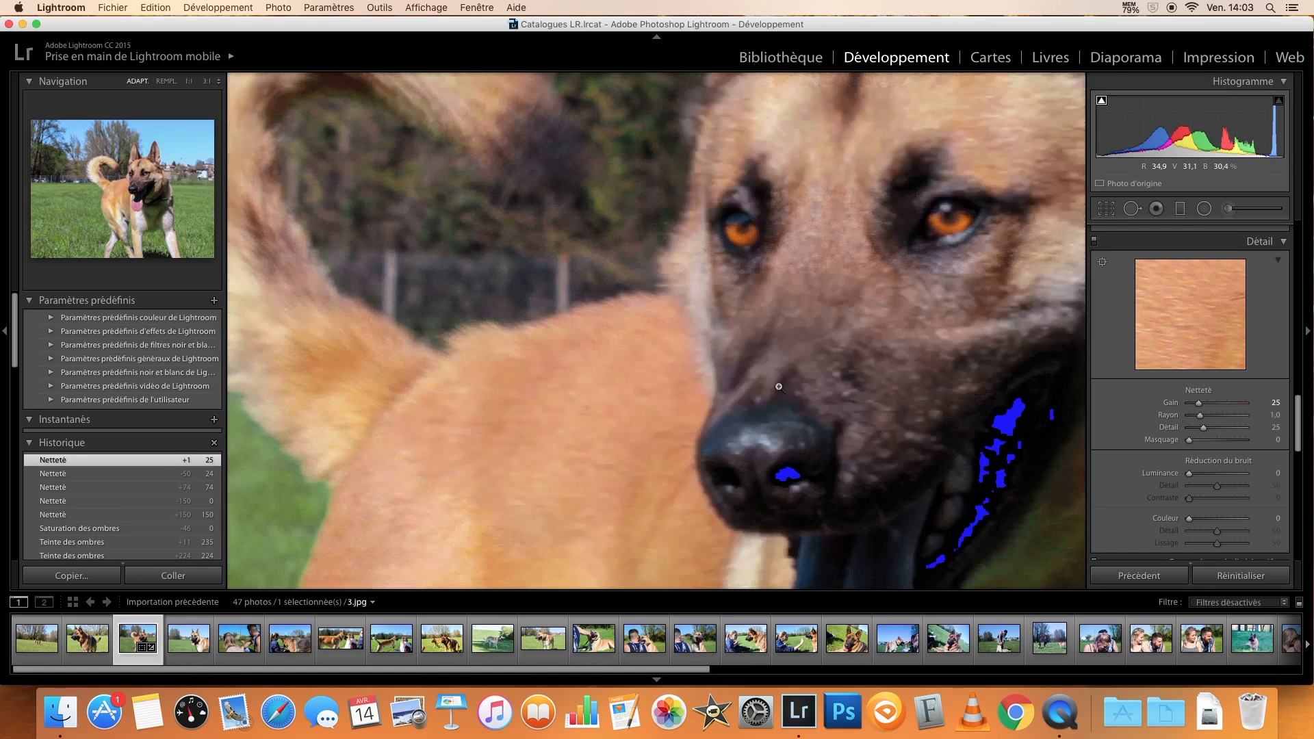
pyautogui.click(779, 386)
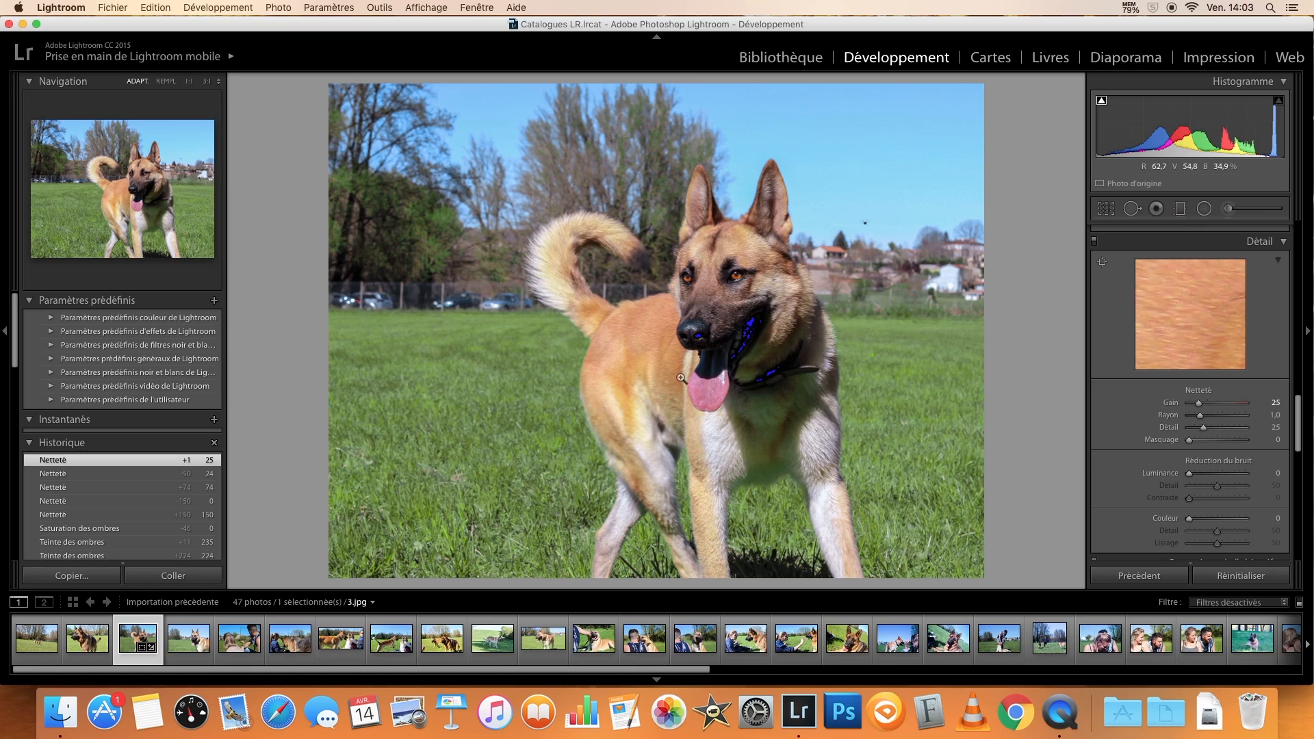
pyautogui.scroll(-3, 1176, 418)
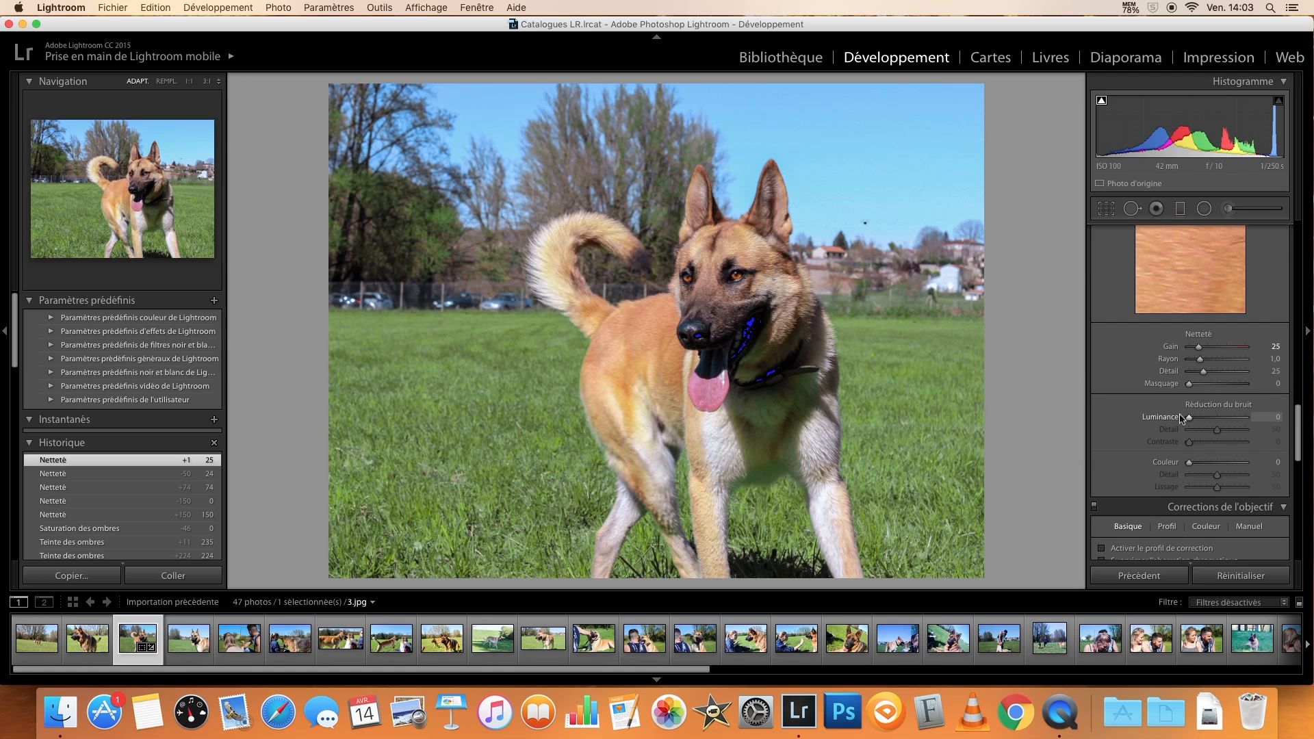
pyautogui.click(938, 345)
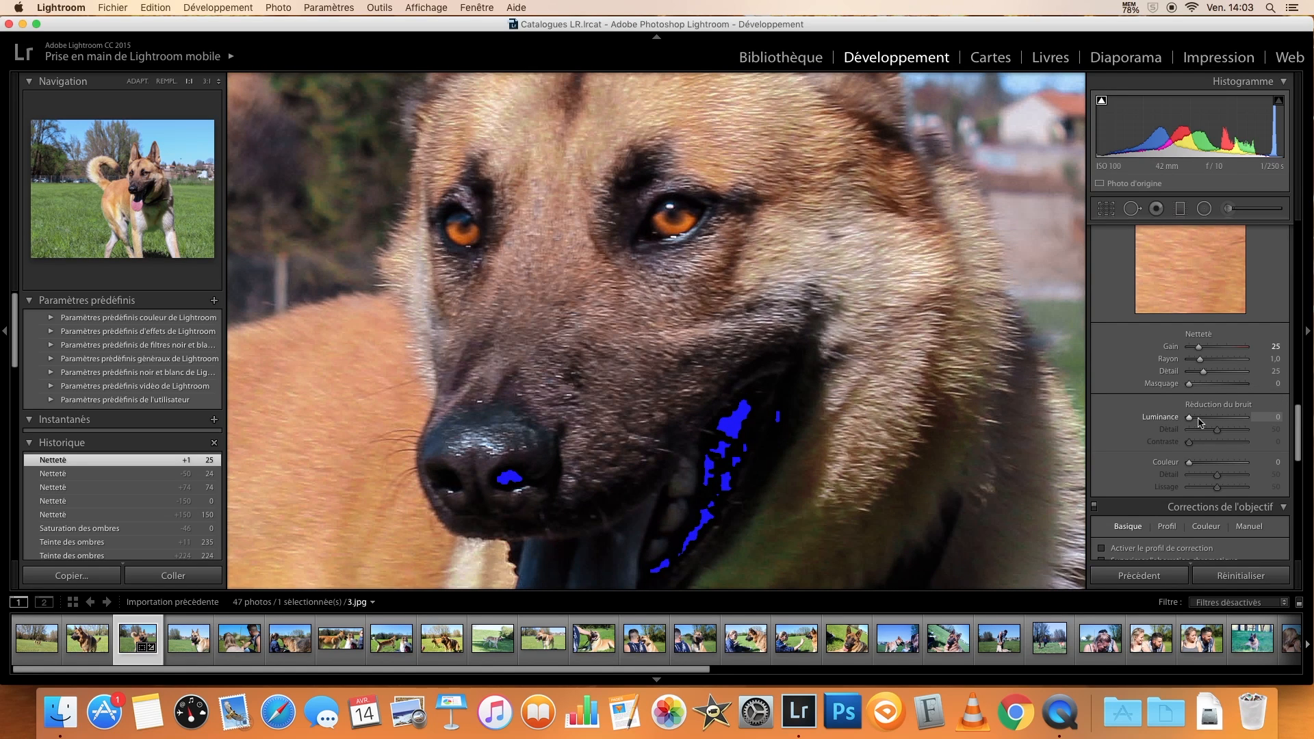
pyautogui.moveTo(1199, 422); pyautogui.dragTo(1212, 423)
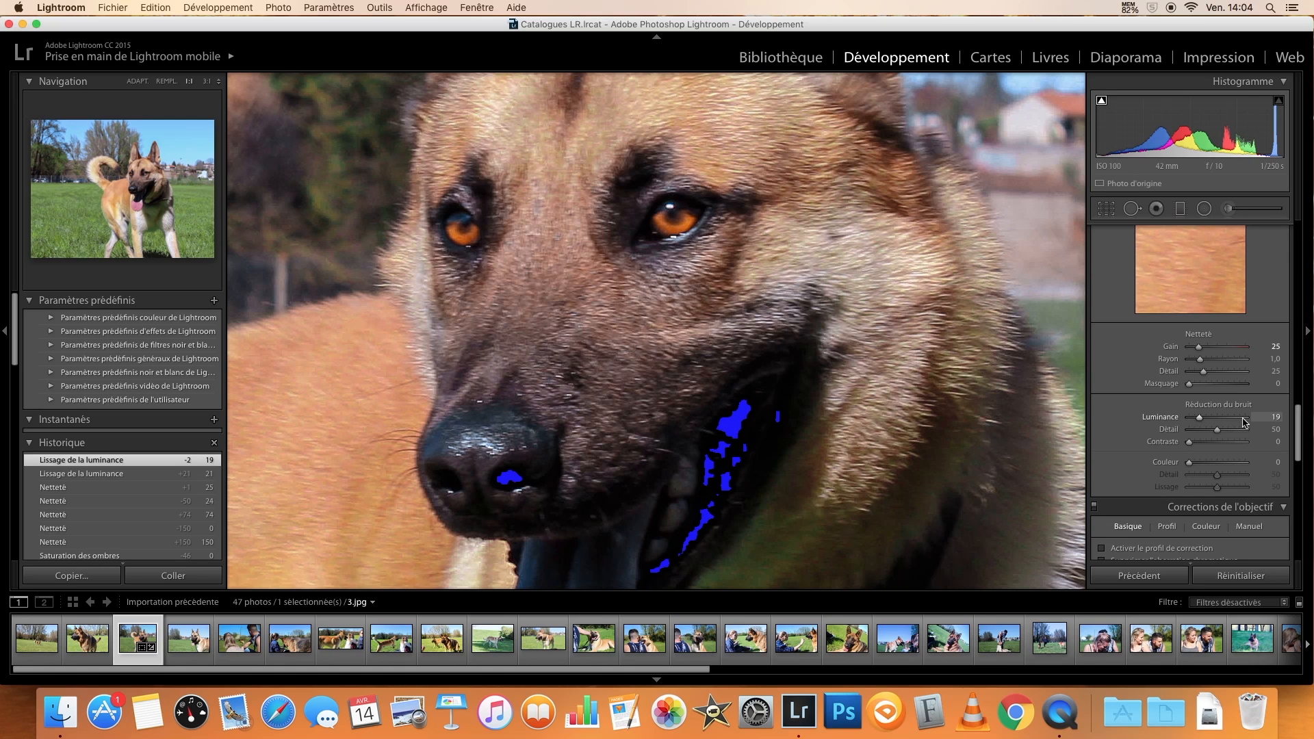
pyautogui.moveTo(1262, 412); pyautogui.dragTo(1258, 421)
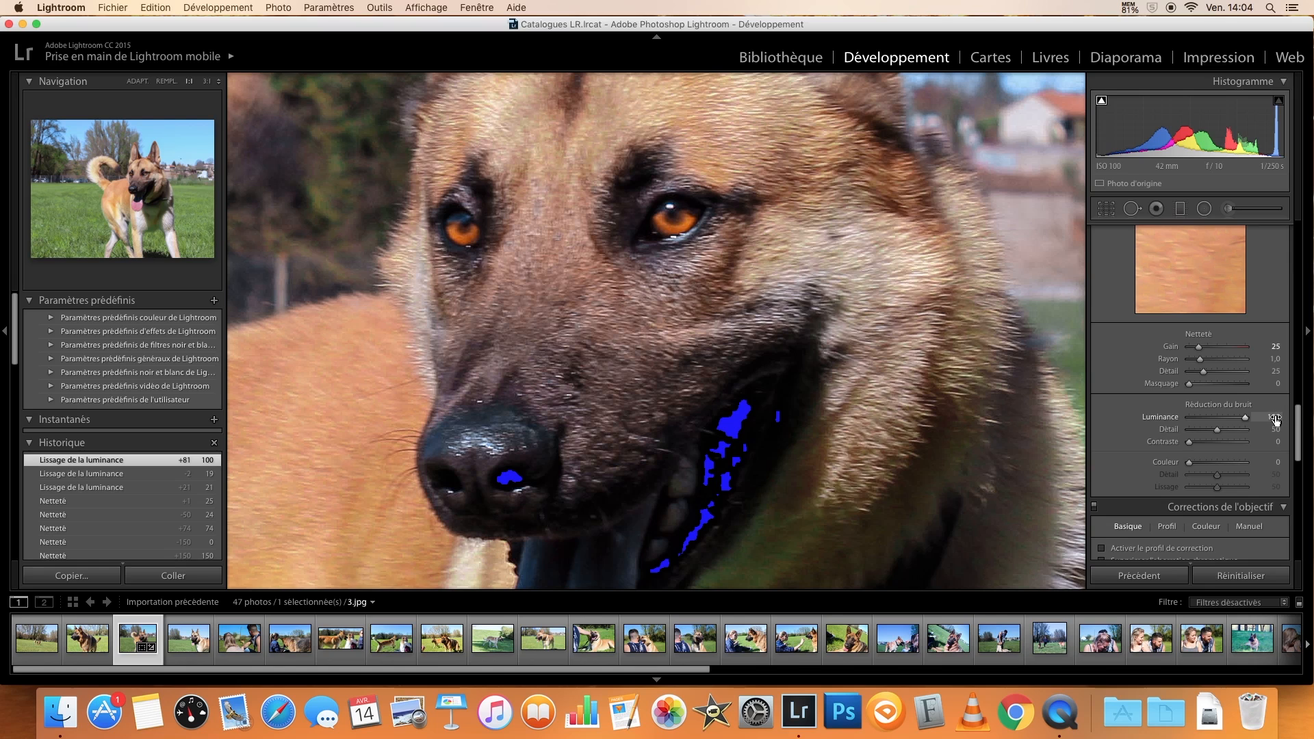
pyautogui.moveTo(1276, 420); pyautogui.dragTo(1270, 420)
pyautogui.moveTo(1271, 417); pyautogui.dragTo(1278, 416)
pyautogui.click(1219, 417)
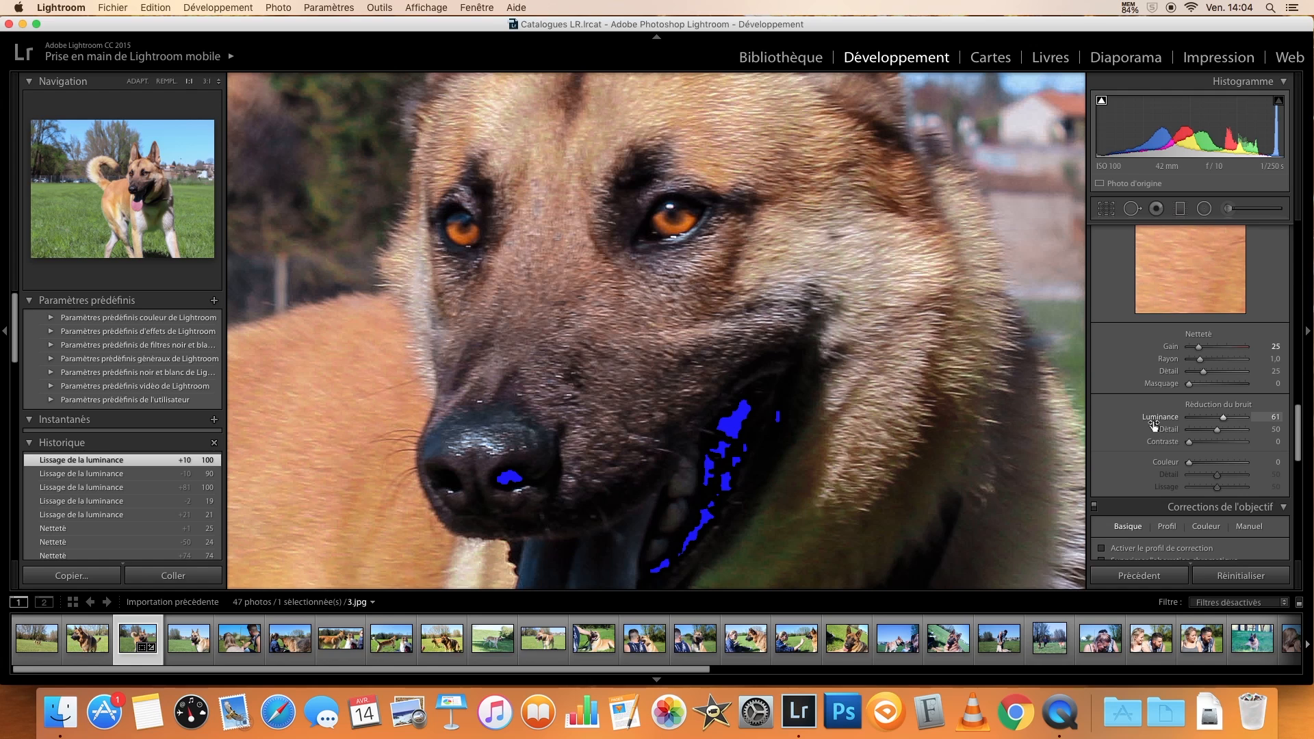
pyautogui.press('Up')
pyautogui.press('Up')
pyautogui.press('Up')
pyautogui.press('Up')
pyautogui.press('Up')
pyautogui.press('Up')
pyautogui.press('Up')
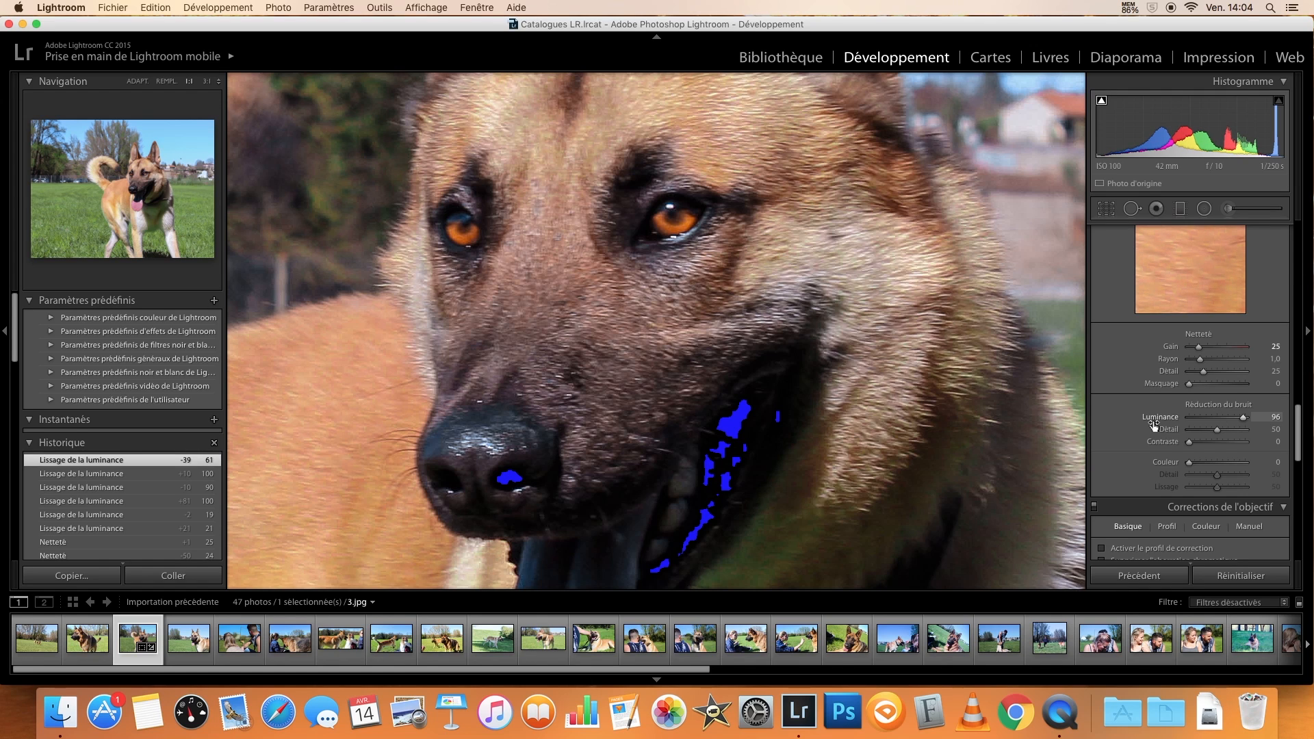
pyautogui.click(1274, 419)
pyautogui.write('0')
pyautogui.press('Return')
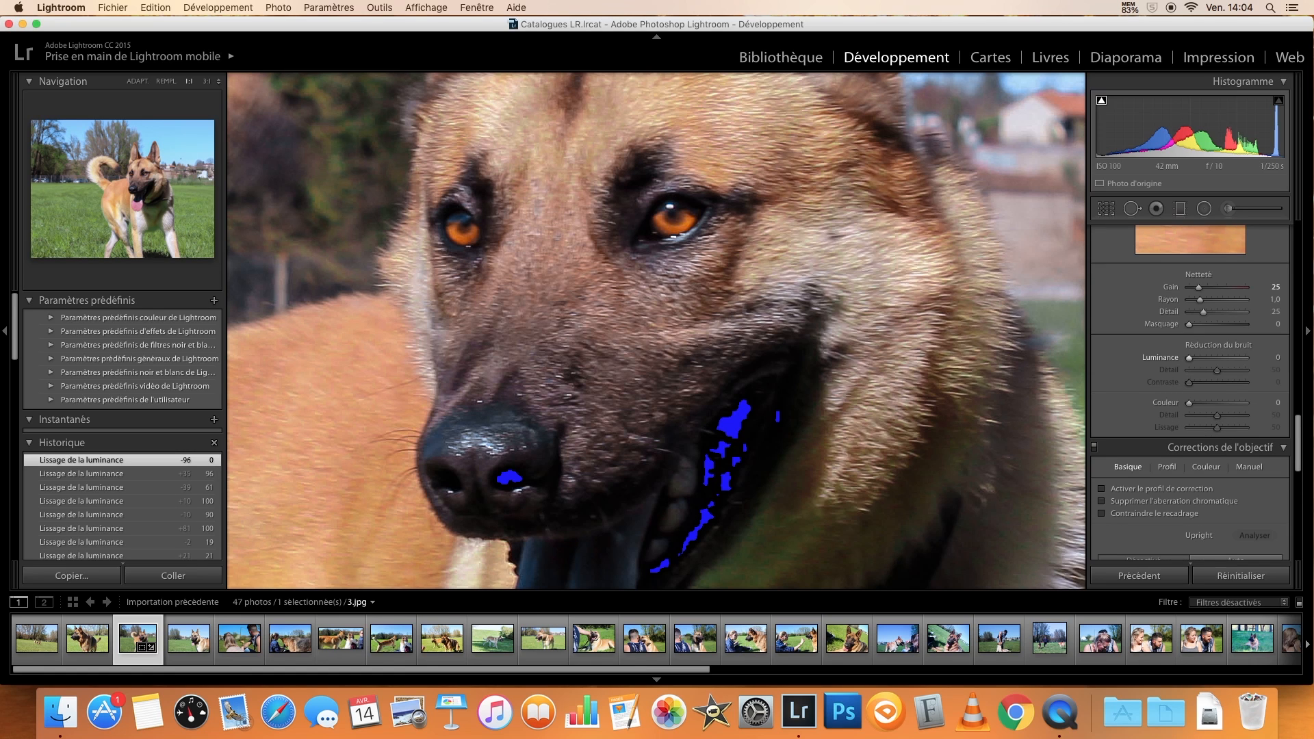
pyautogui.click(705, 336)
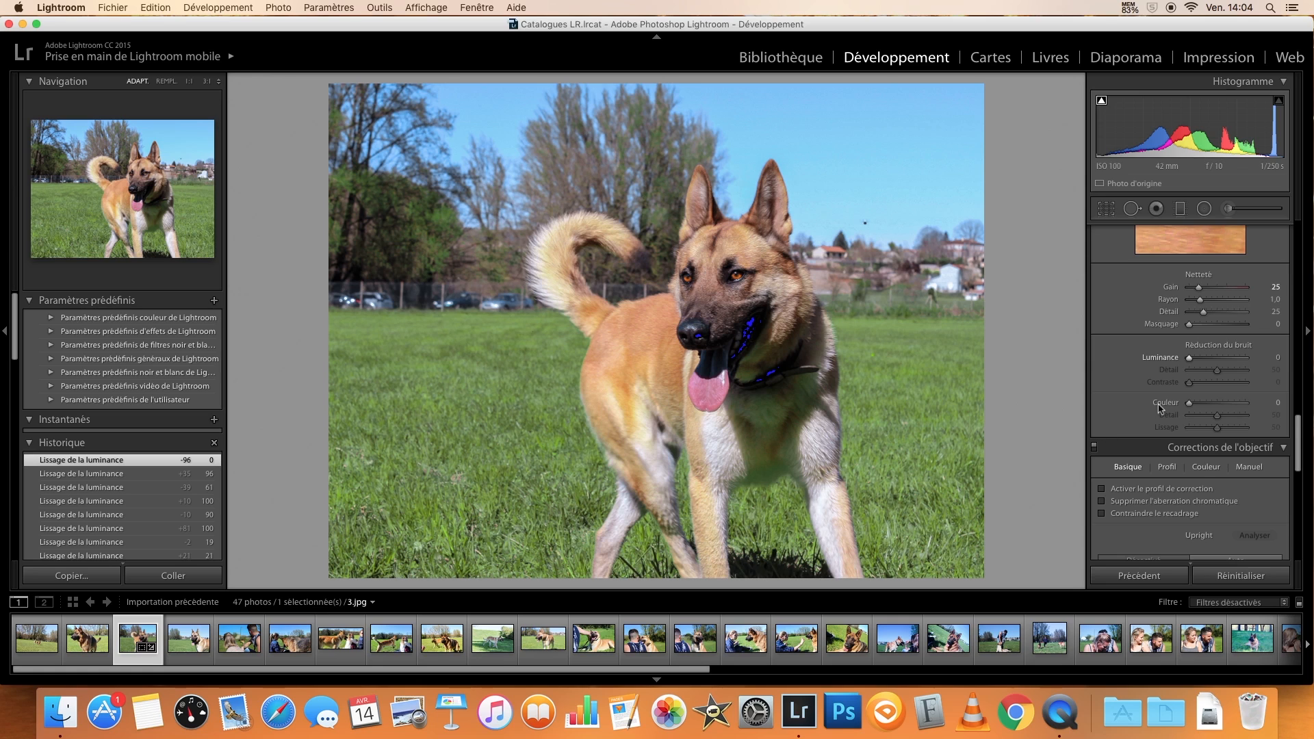
# Check the post-crop vignette Style choices and leave the style unchanged.
pyautogui.scroll(-5, 1157, 409)
pyautogui.scroll(-3, 1159, 408)
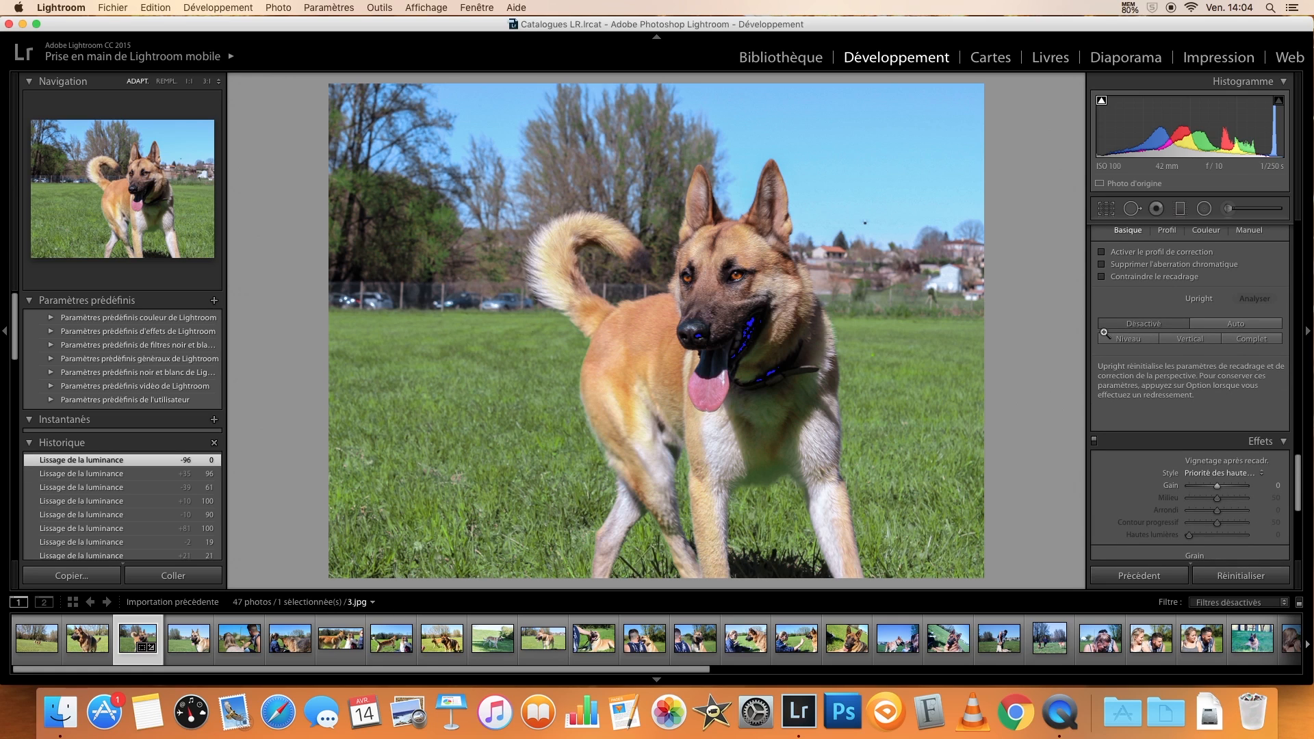
pyautogui.scroll(2, 1156, 337)
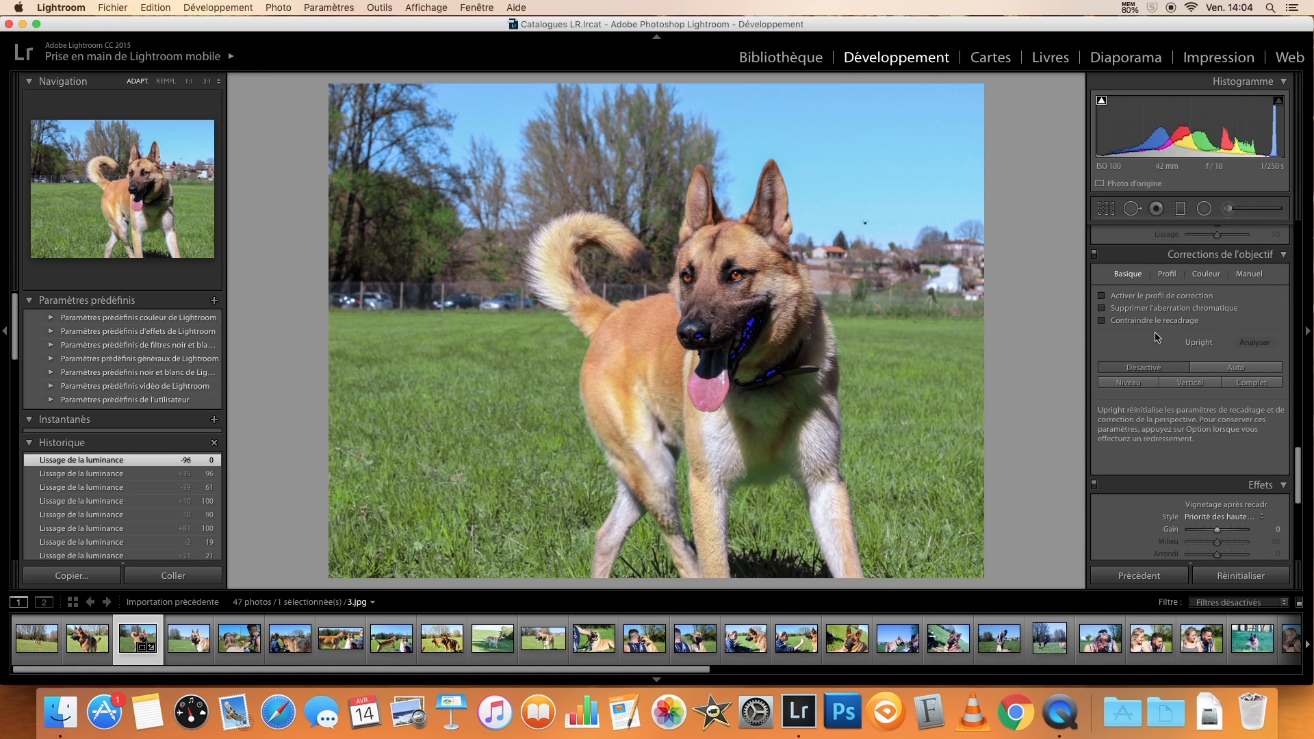
pyautogui.scroll(-4, 1157, 336)
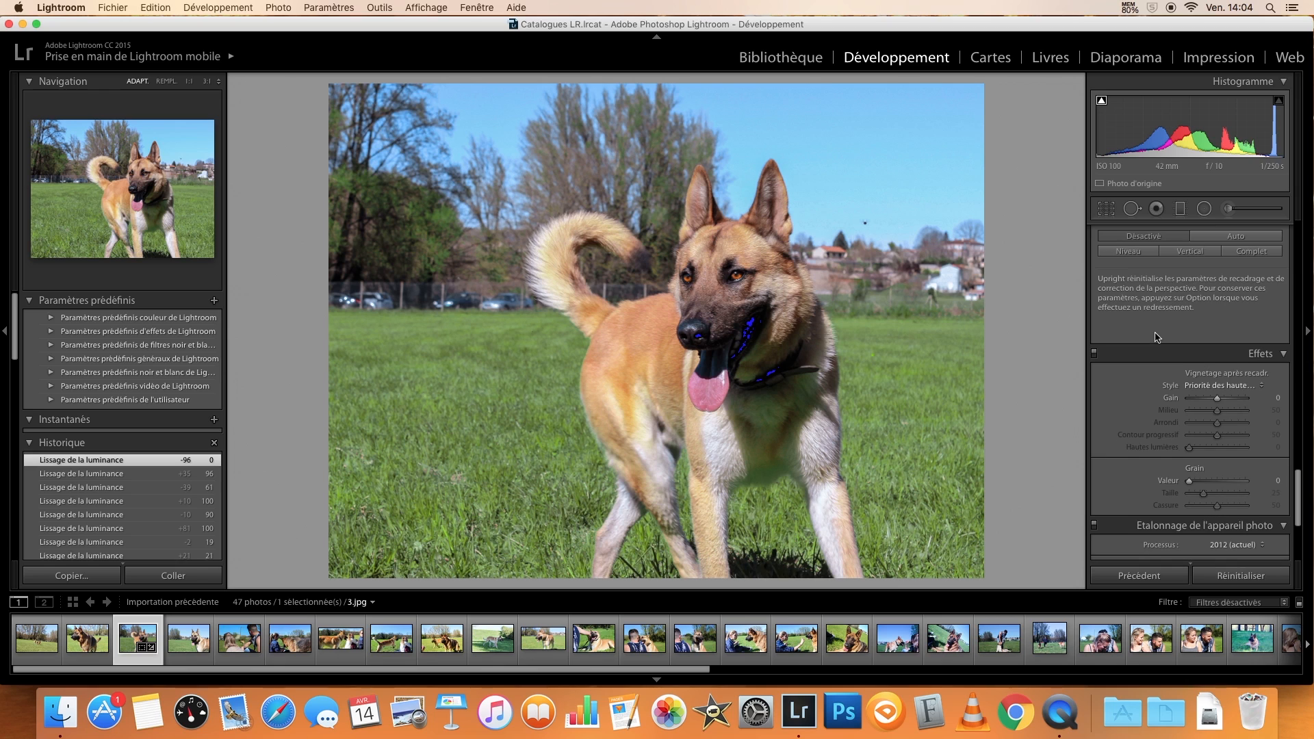
pyautogui.scroll(-2, 1156, 337)
pyautogui.click(1221, 310)
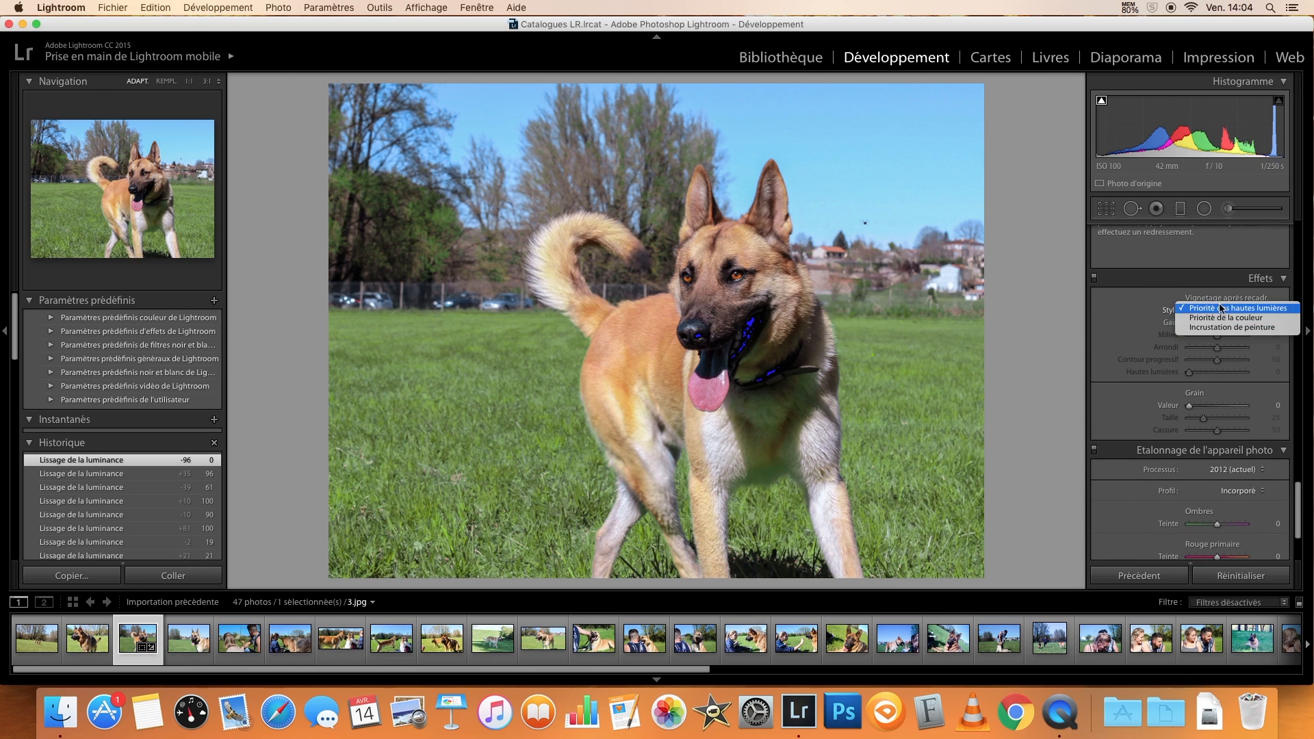
pyautogui.click(1213, 299)
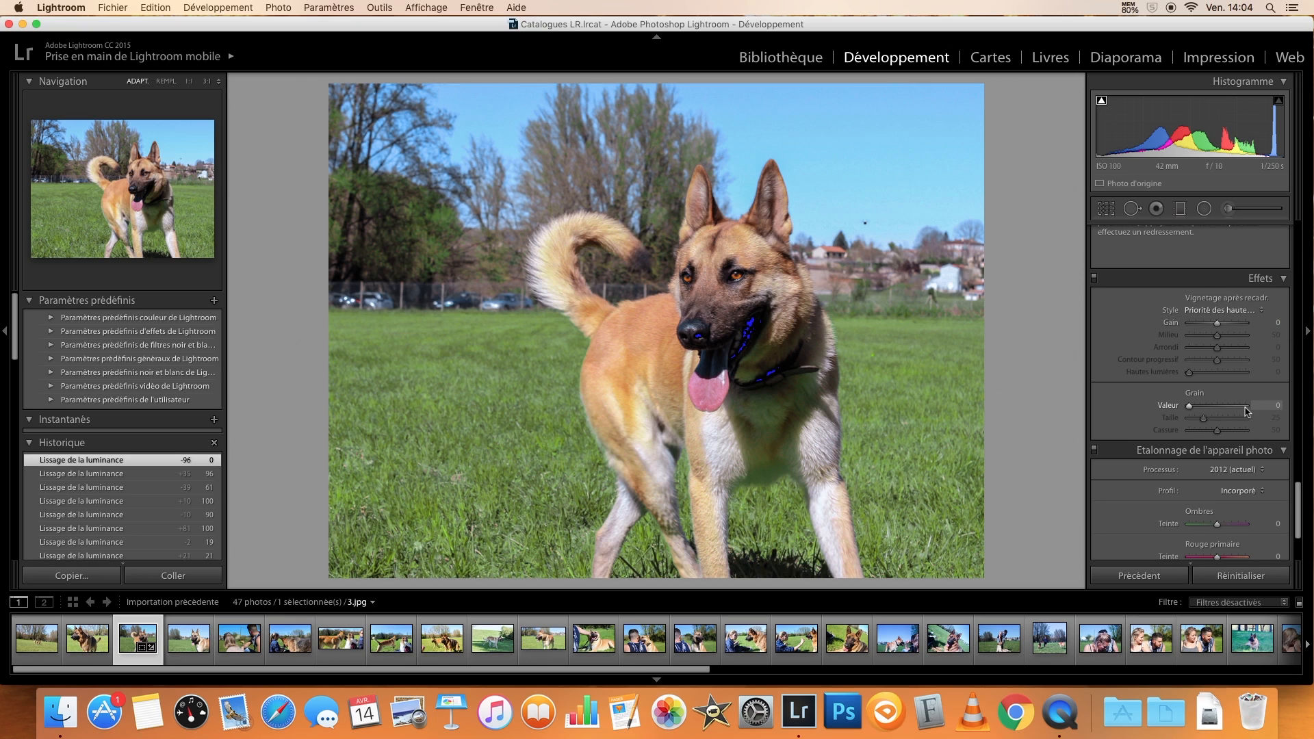
# Collapse the Etalonnage, Effets and Corrections de l'objectif panels.
pyautogui.scroll(-4, 1218, 414)
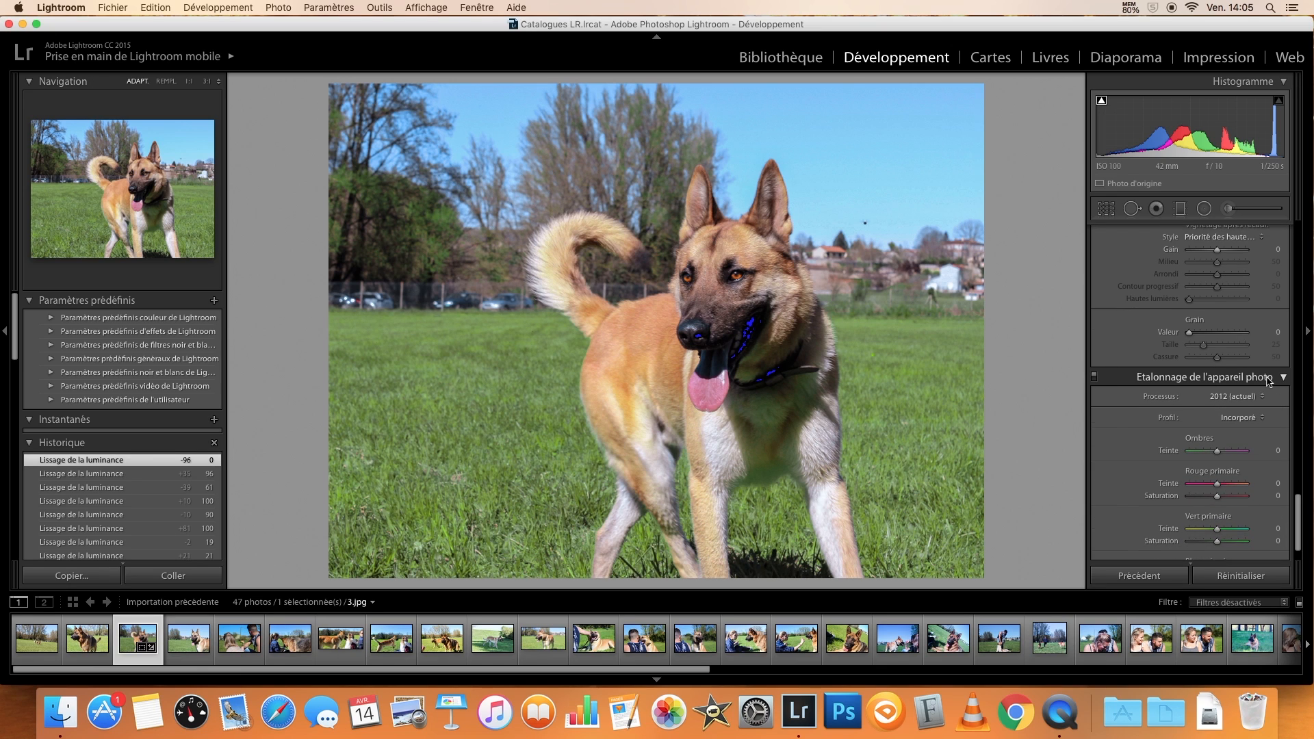
pyautogui.scroll(-2, 1220, 439)
pyautogui.click(1282, 335)
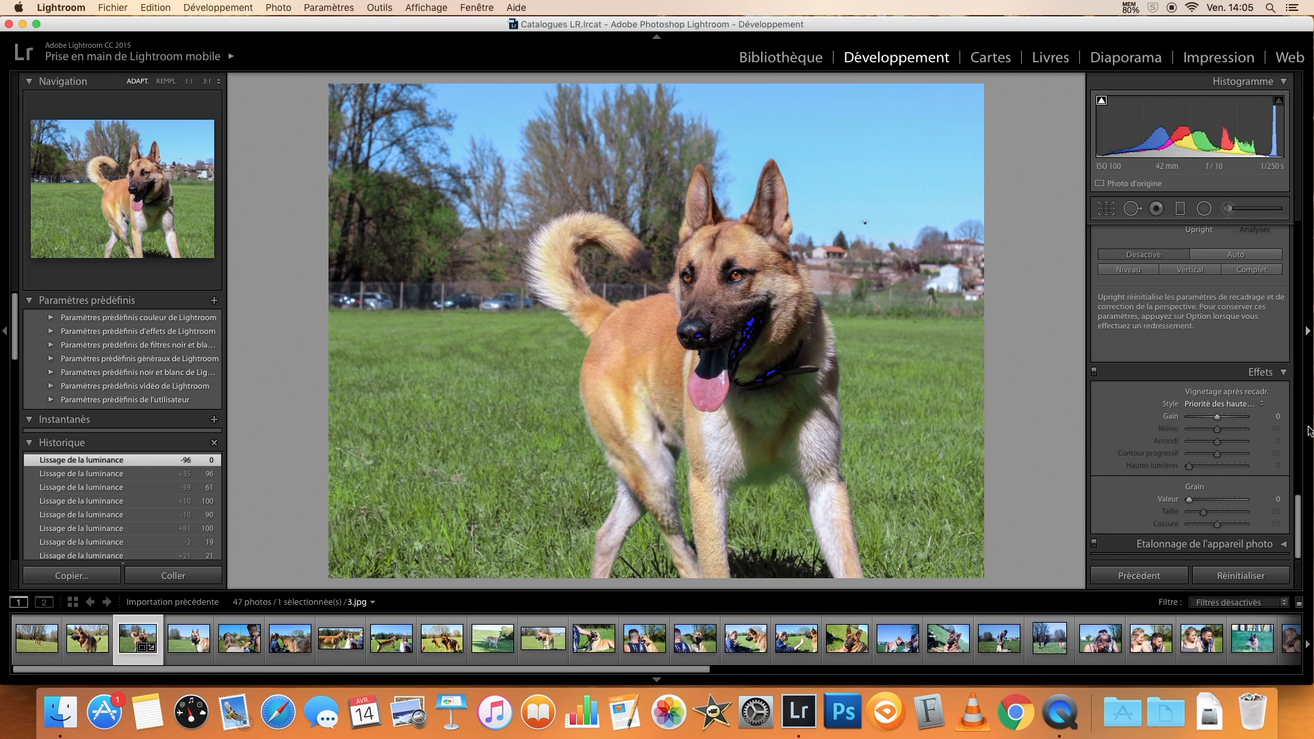
pyautogui.click(1281, 374)
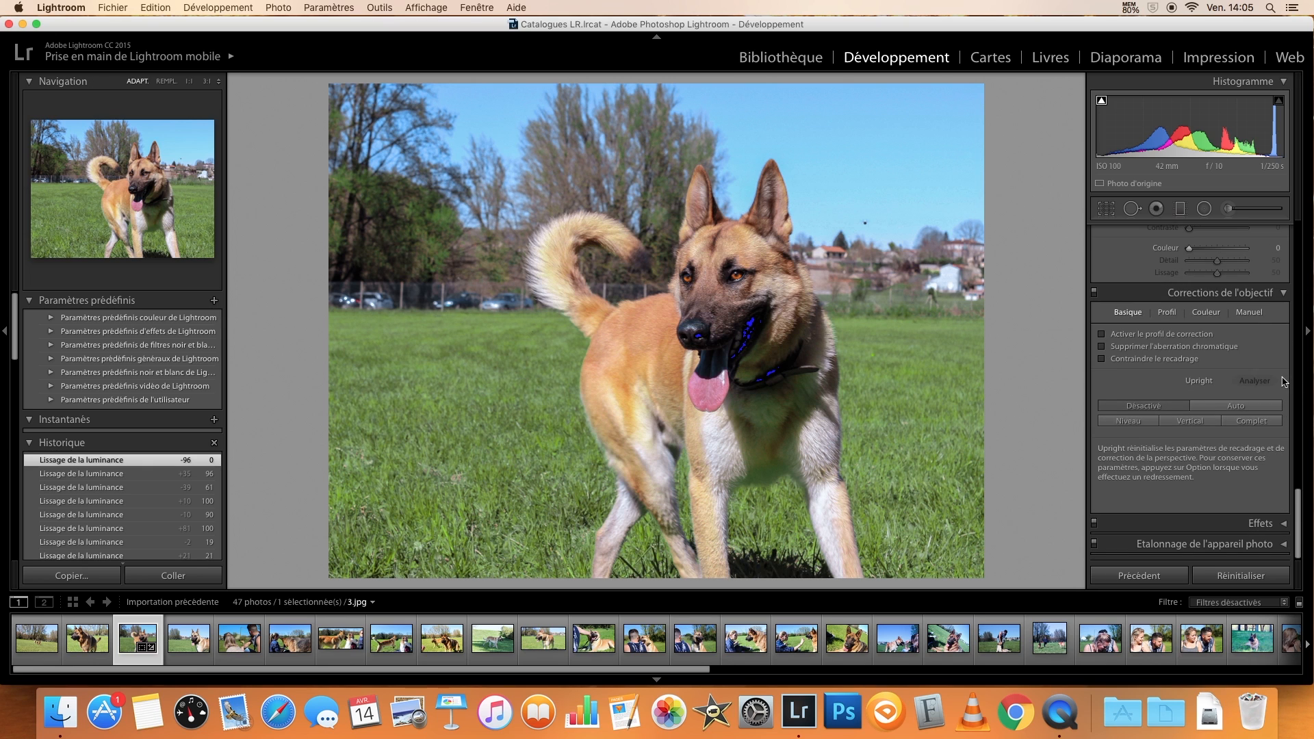
pyautogui.click(1281, 296)
pyautogui.scroll(15, 1277, 316)
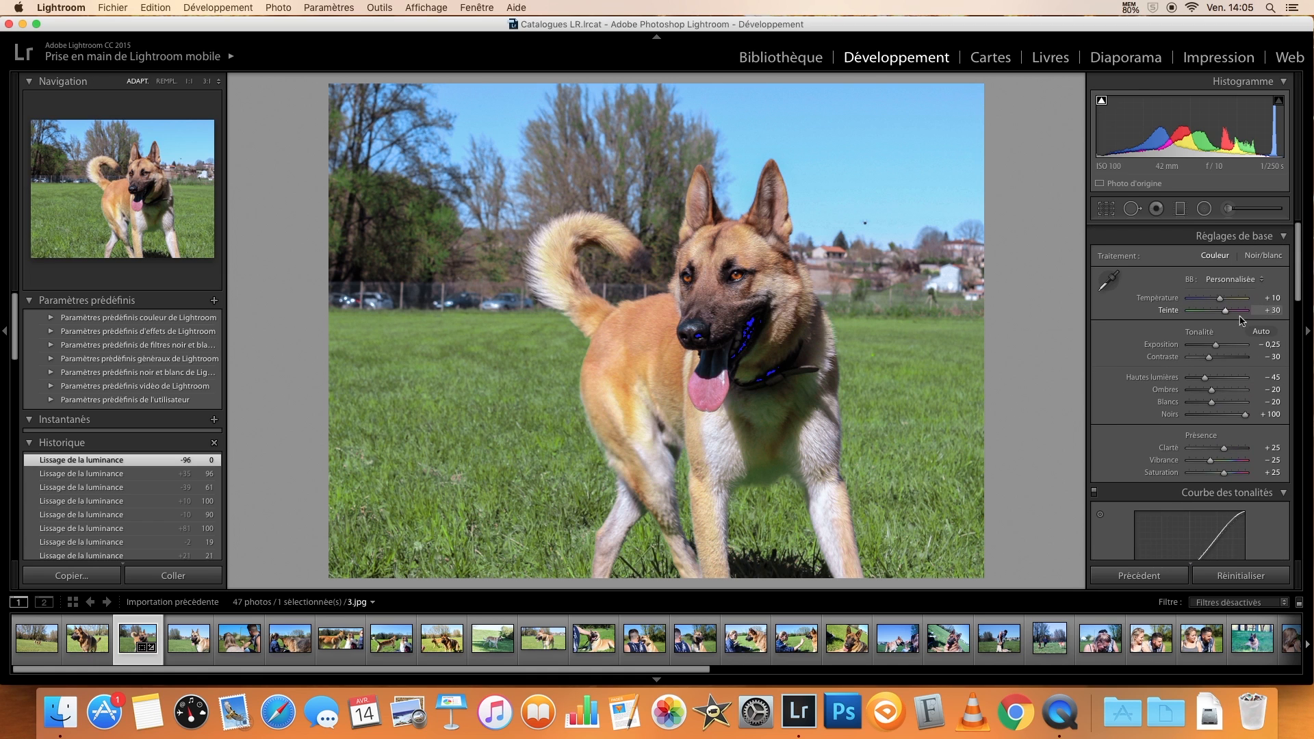
pyautogui.scroll(-15, 121, 504)
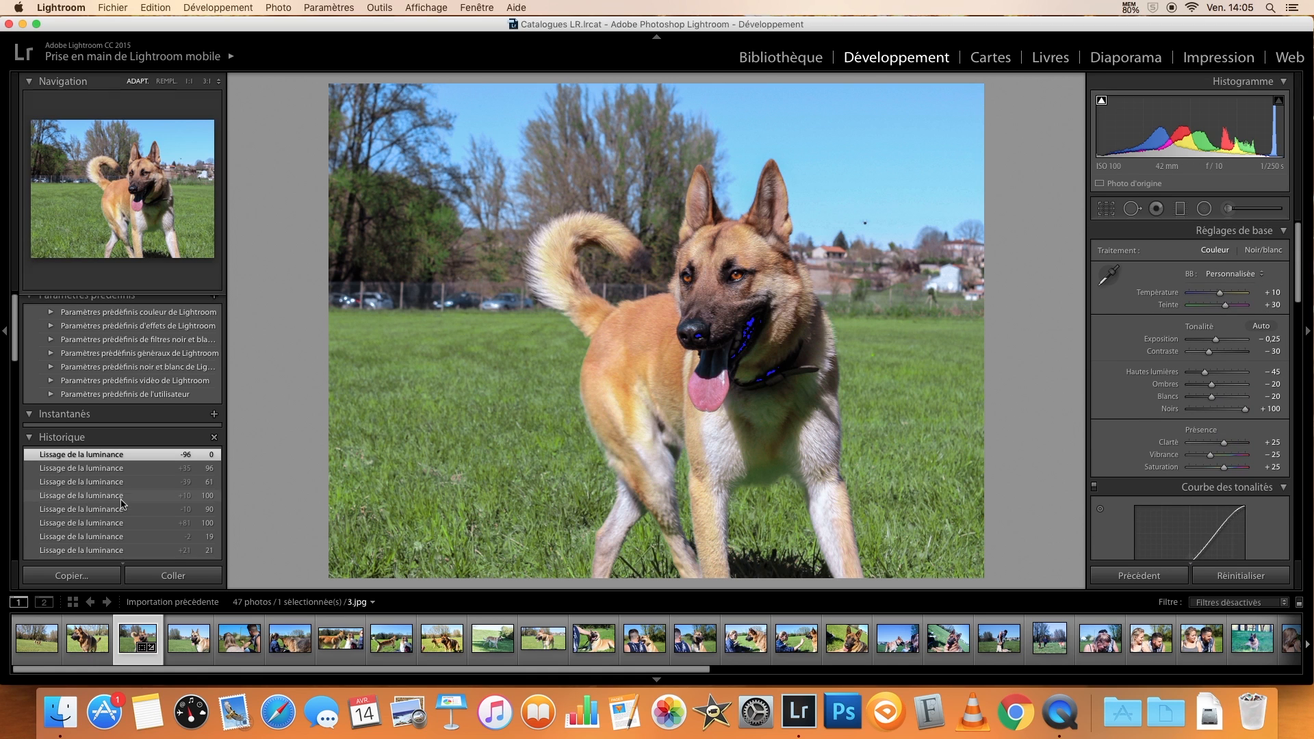
pyautogui.scroll(-15, 122, 505)
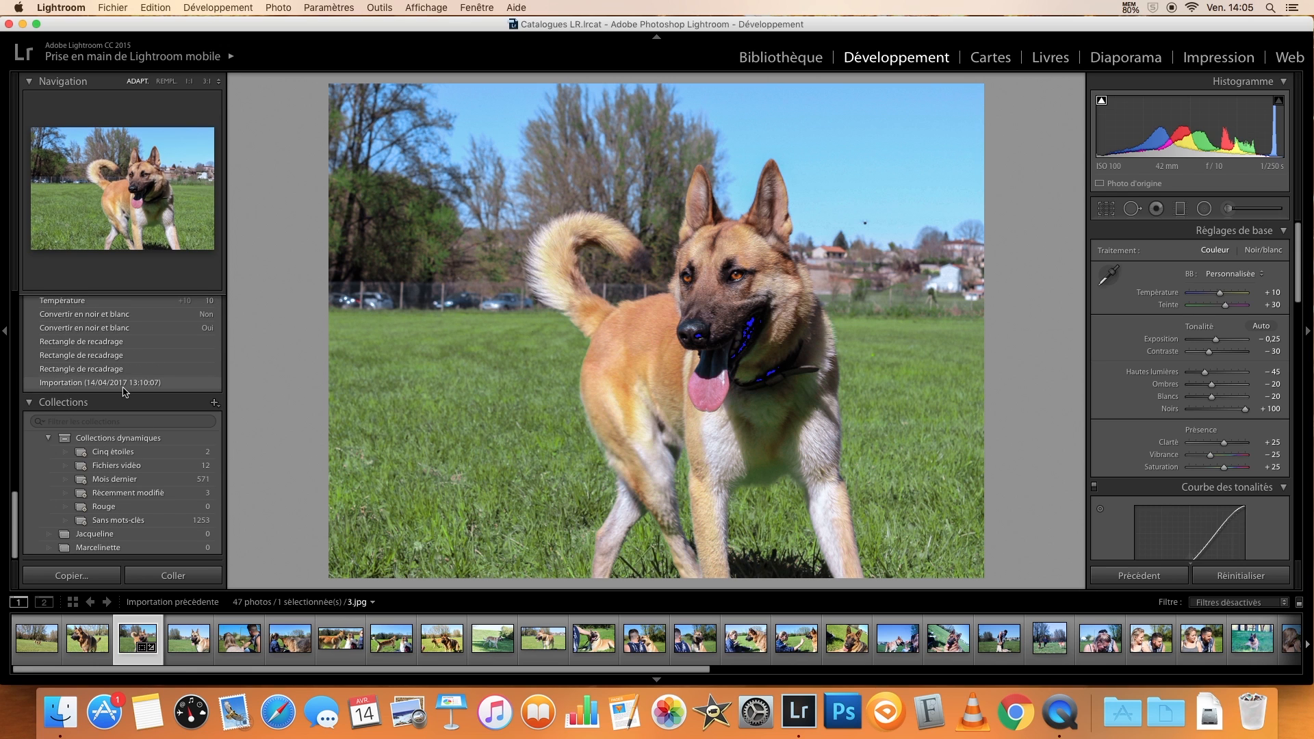
pyautogui.click(126, 384)
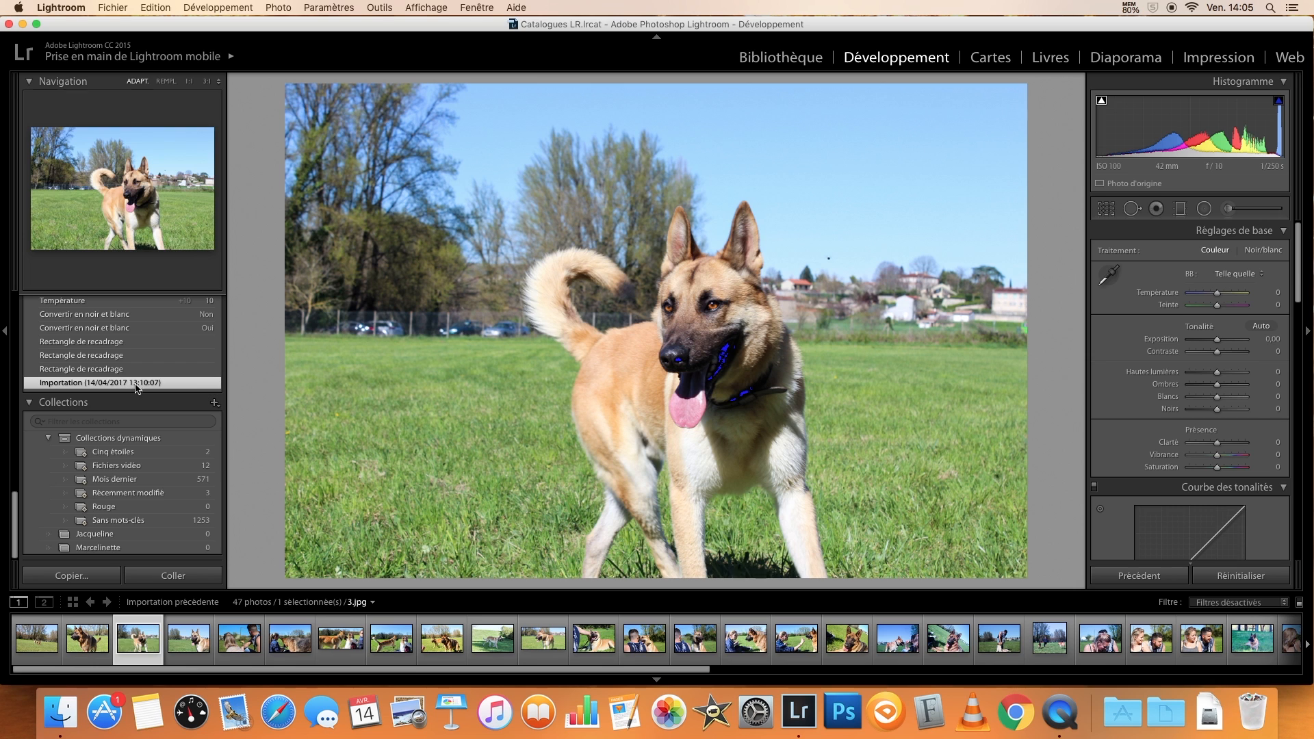
pyautogui.scroll(15, 134, 389)
pyautogui.scroll(3, 136, 387)
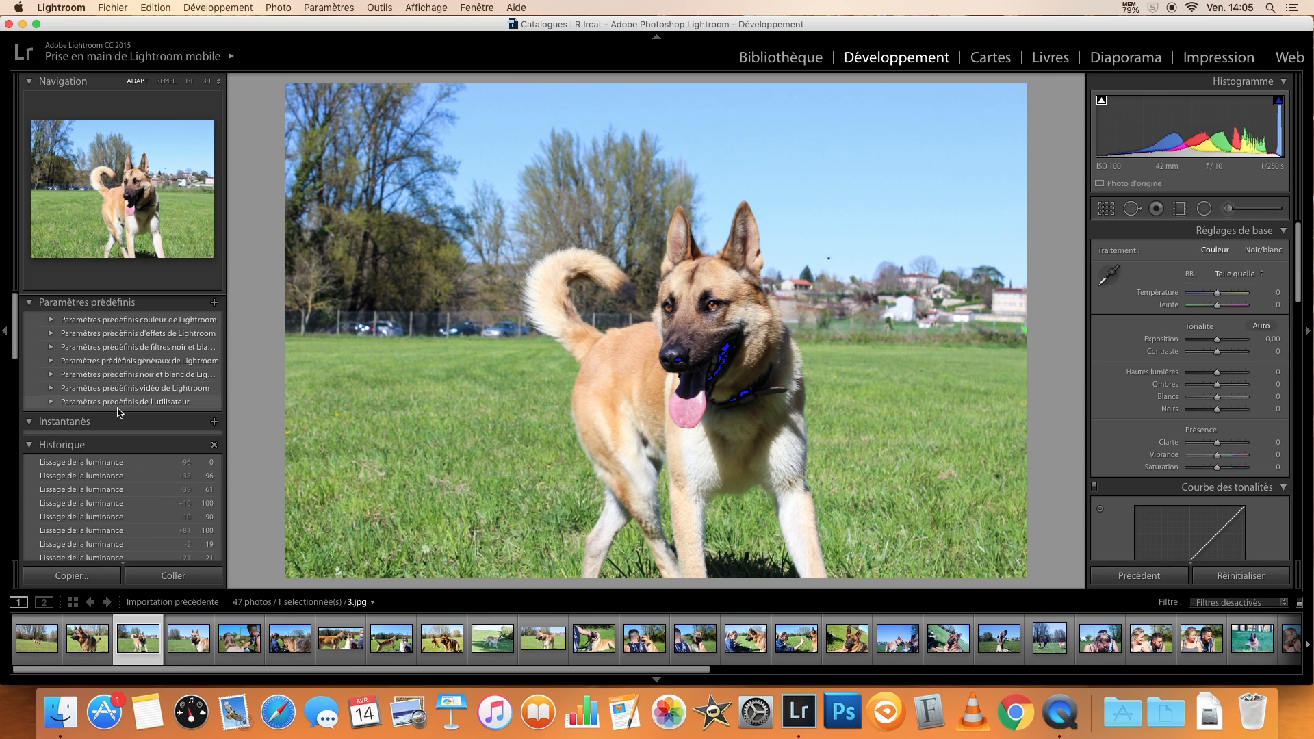
pyautogui.click(100, 459)
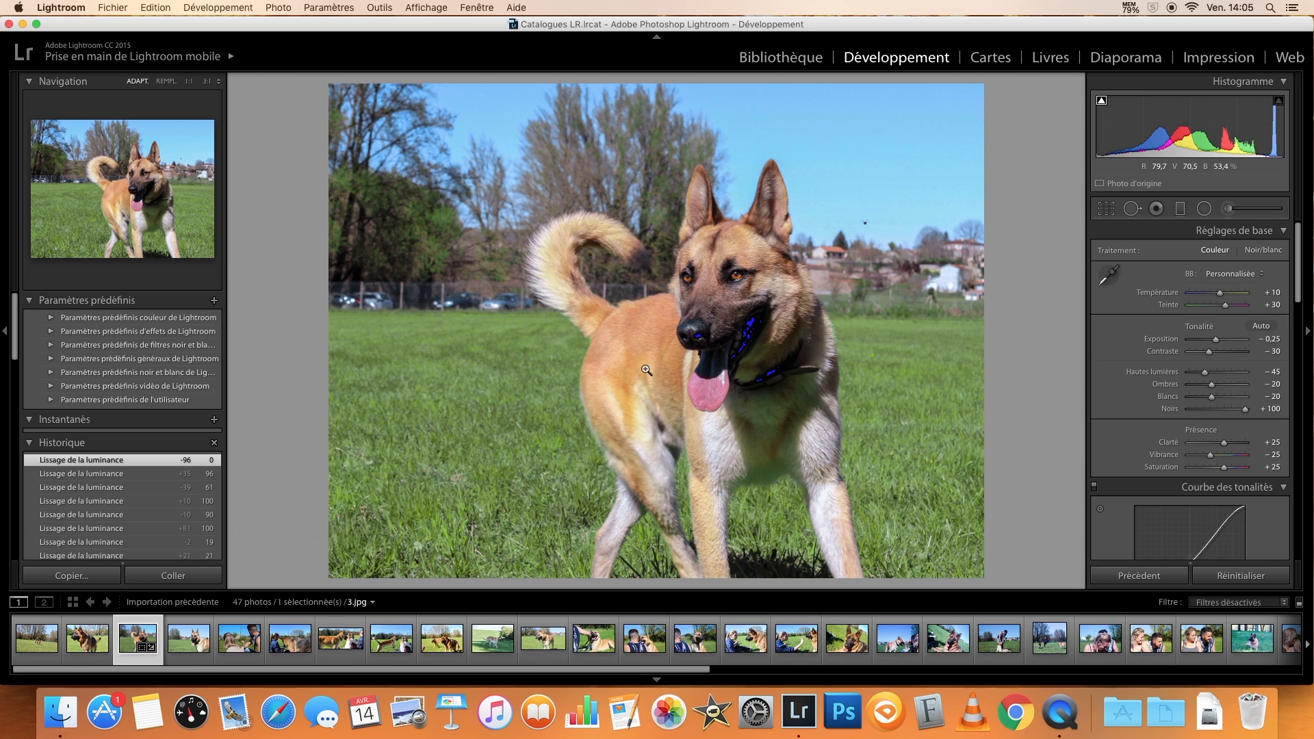
# Export the photo as JPEG with the custom file name text trimmed to 'Tutoriel'.
pyautogui.press('super+shift+e')
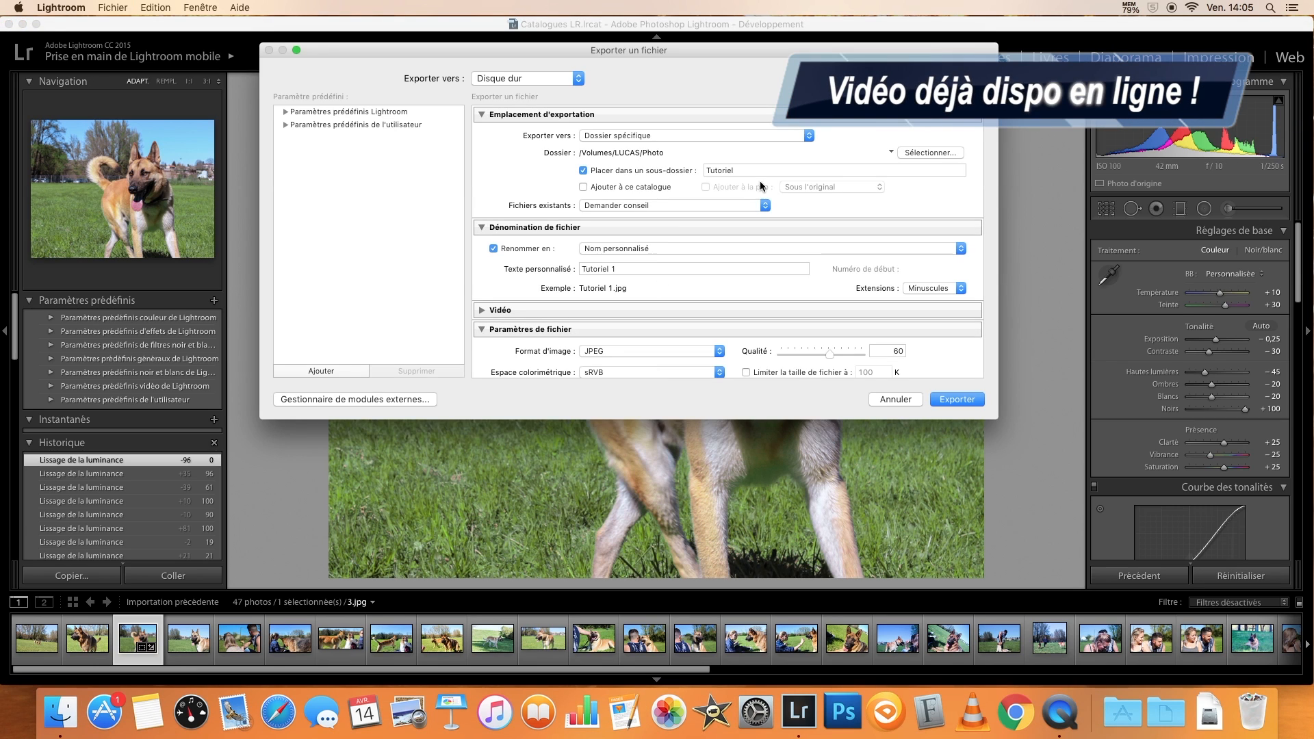
pyautogui.click(655, 265)
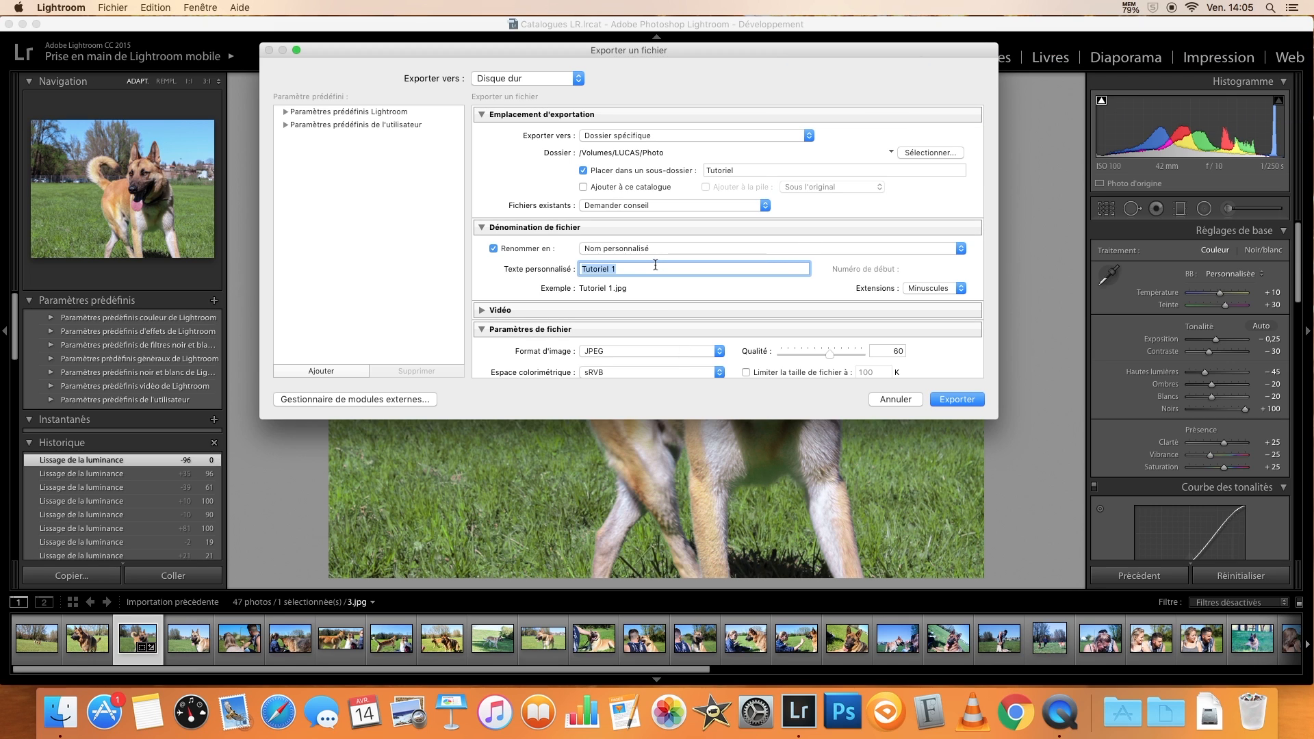
pyautogui.press('Right')
pyautogui.press('BackSpace')
pyautogui.press('BackSpace')
pyautogui.press('Return')
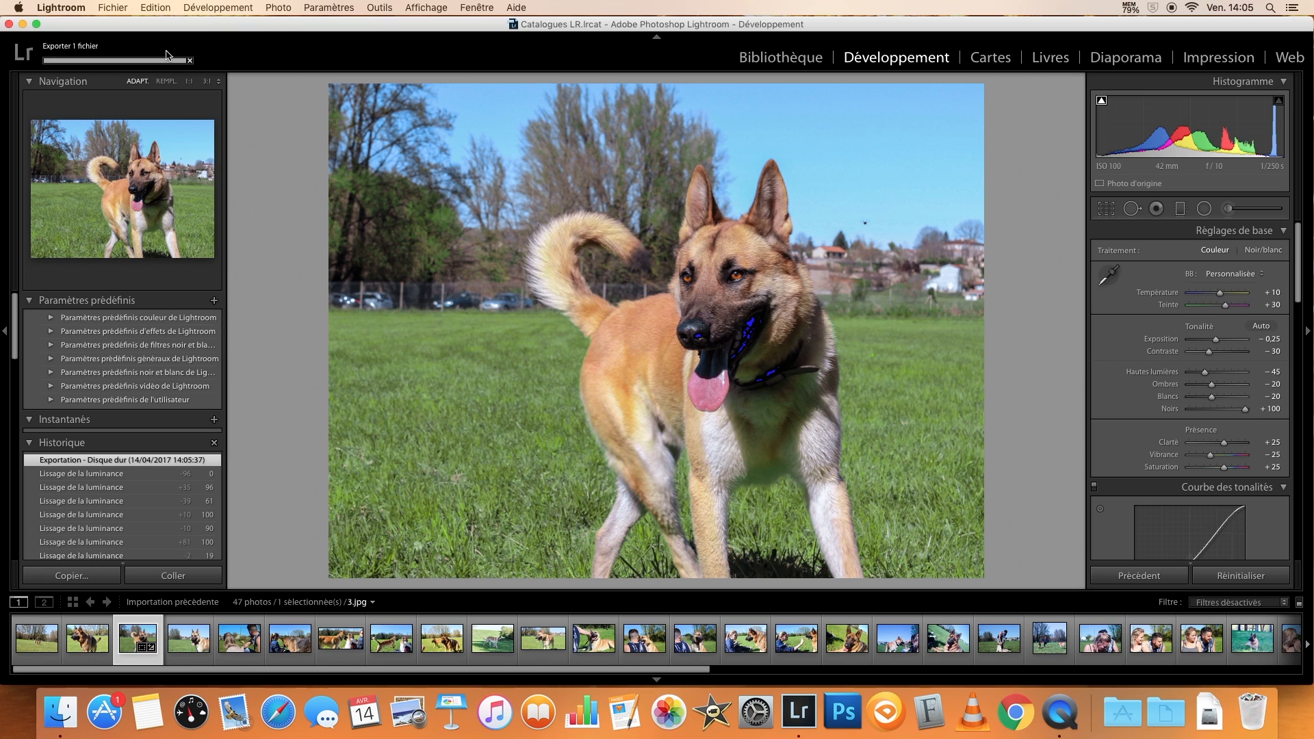
# Minimize Lightroom and open Photo > Tutoriel > Tutoriel 2.jpg from Finder.
pyautogui.click(24, 25)
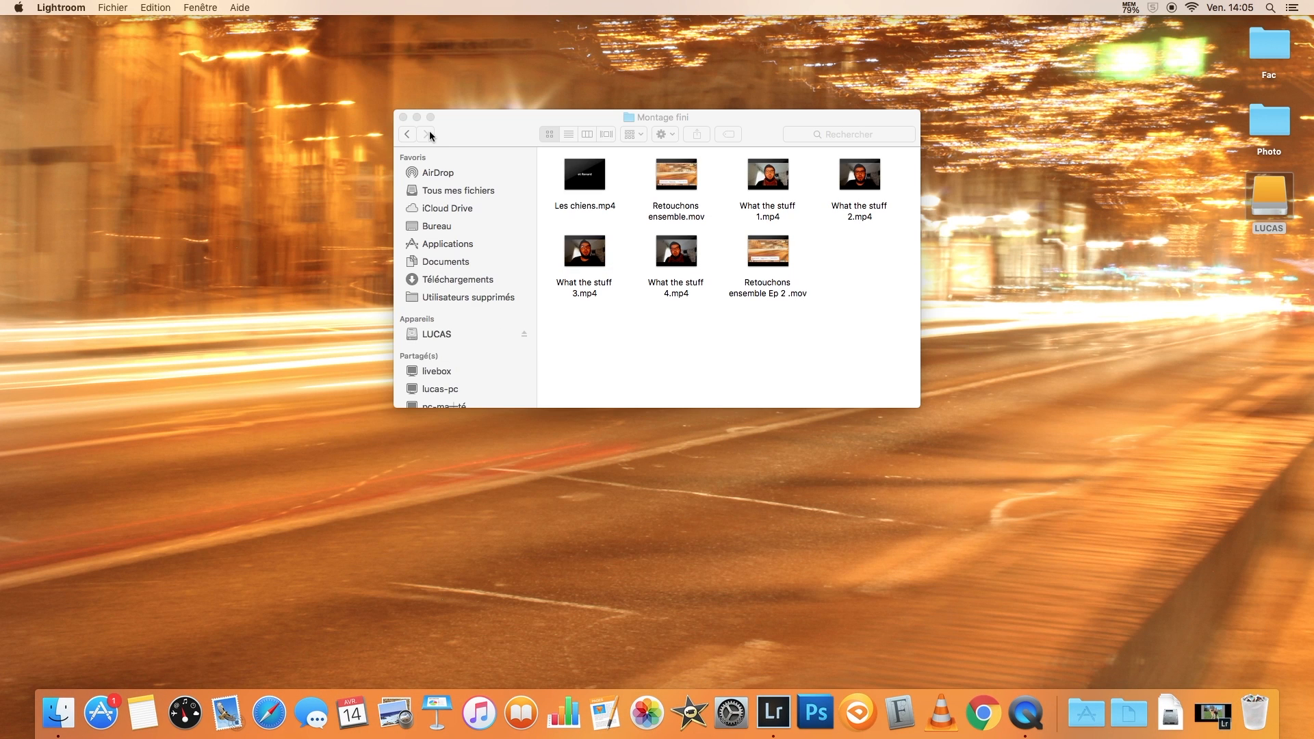
pyautogui.click(405, 136)
pyautogui.click(404, 135)
pyautogui.click(410, 136)
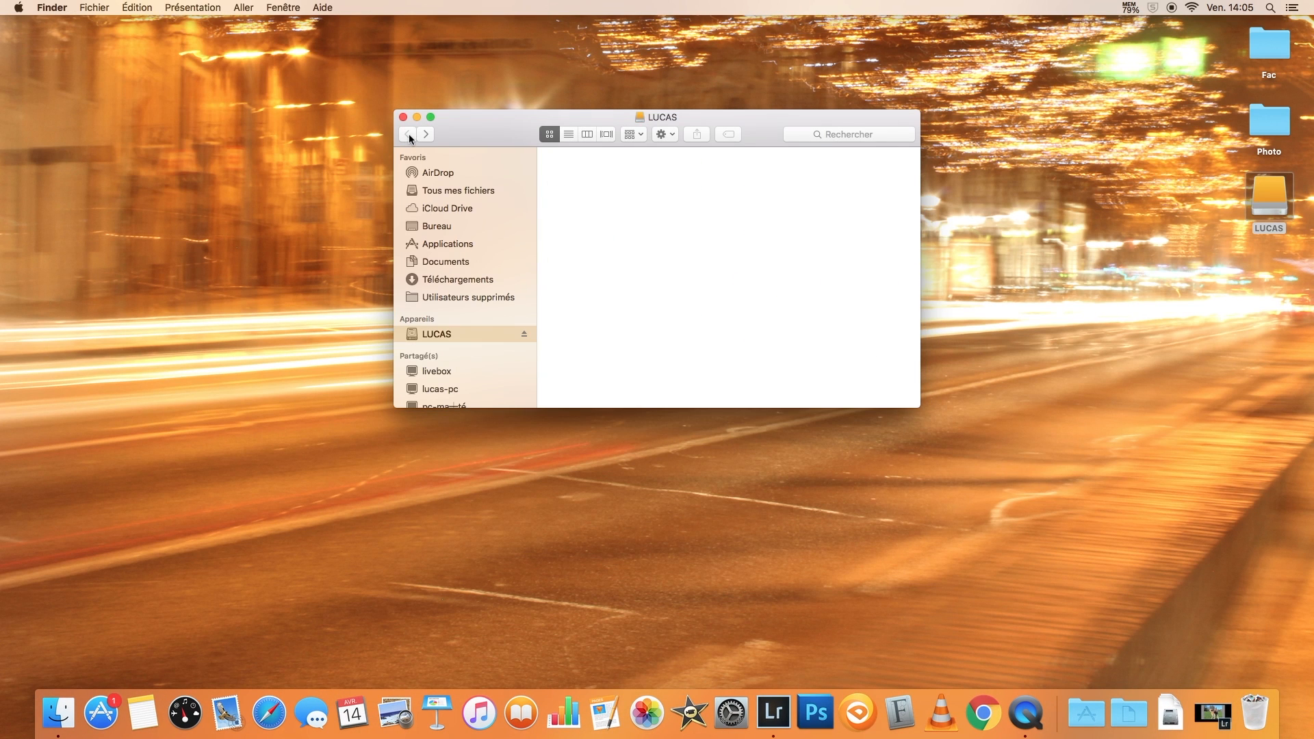
pyautogui.doubleClick(693, 319)
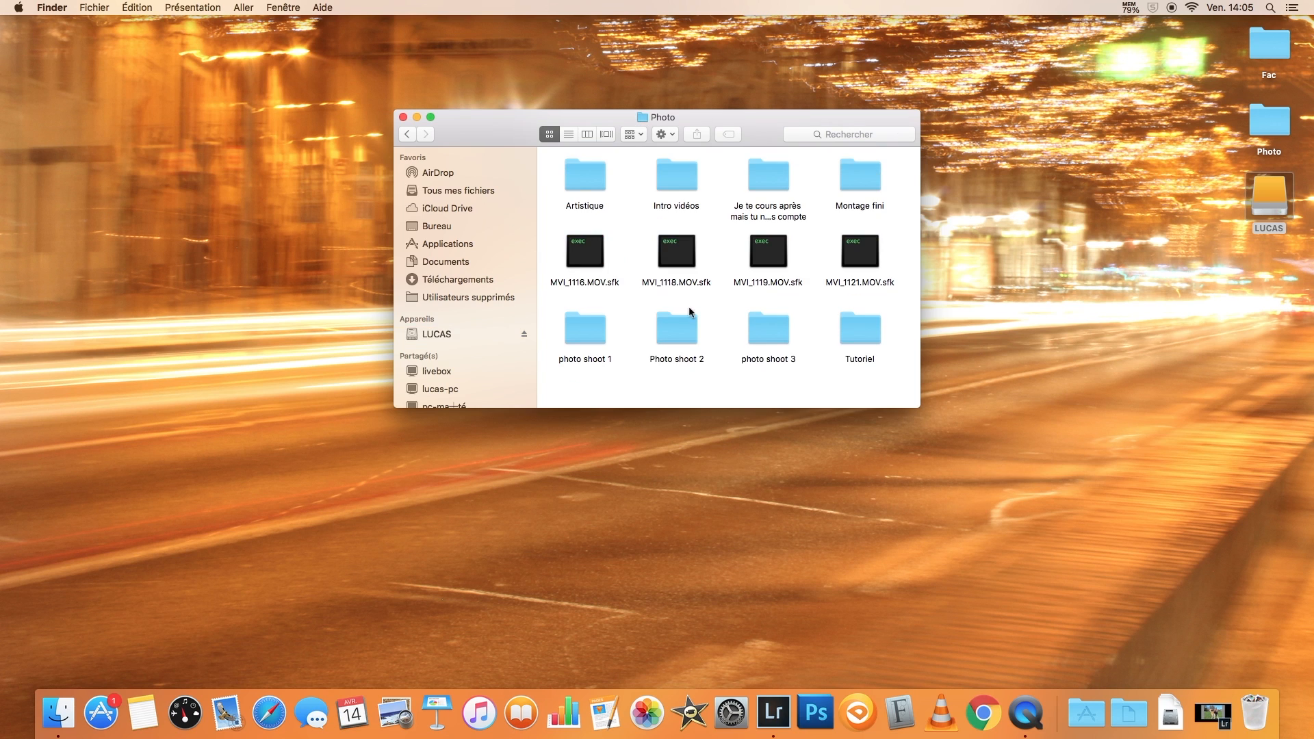
pyautogui.doubleClick(840, 322)
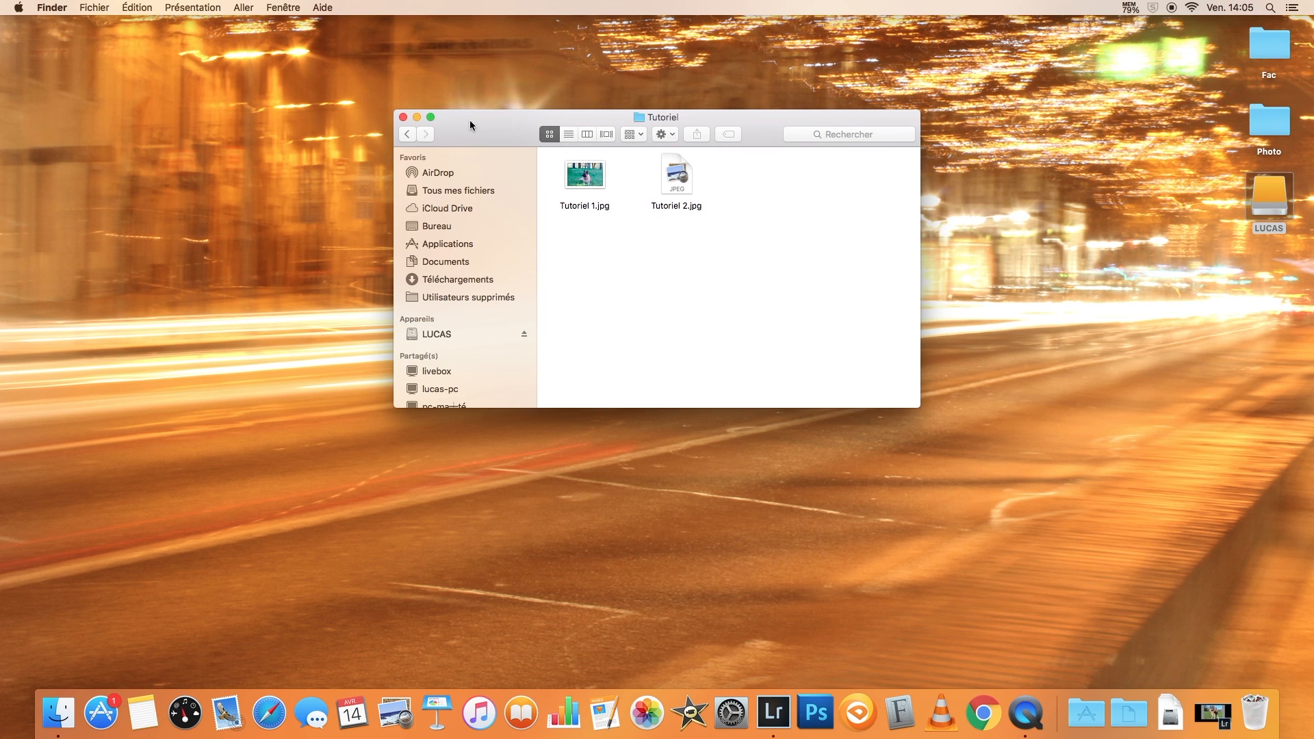
pyautogui.doubleClick(676, 175)
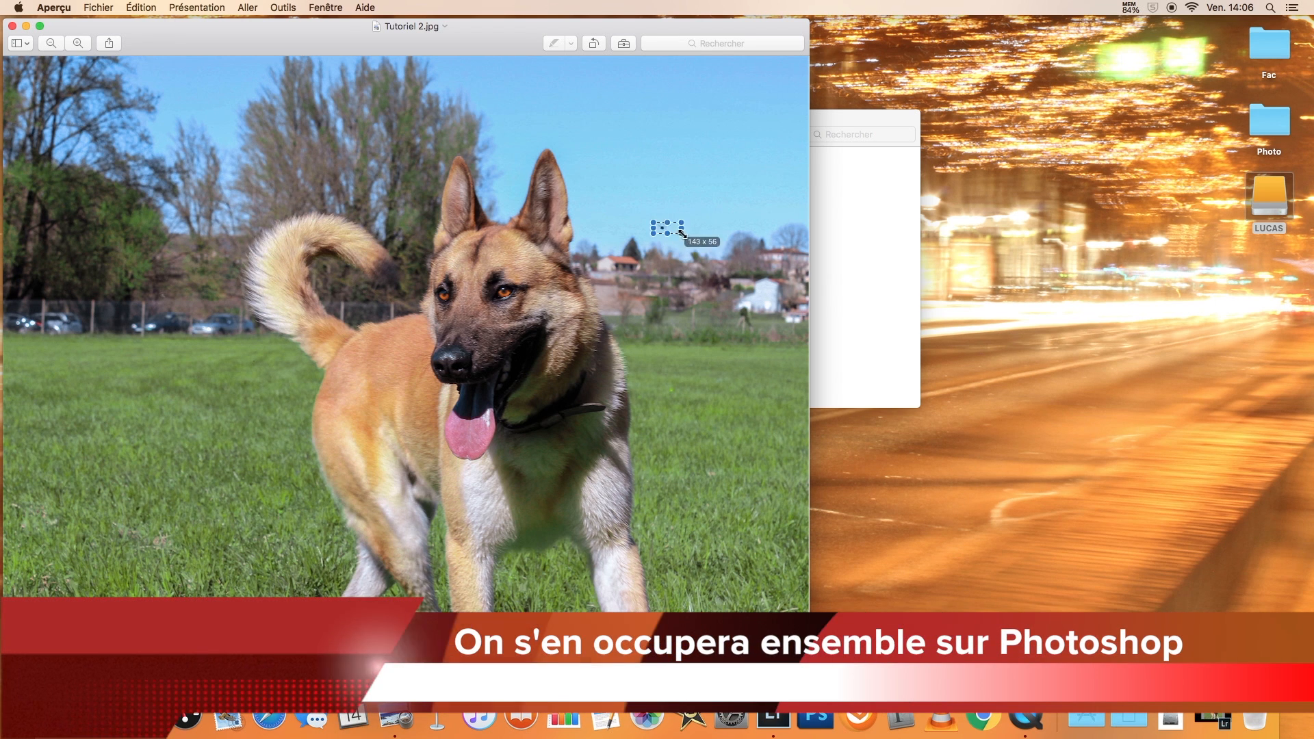
pyautogui.moveTo(653, 222); pyautogui.dragTo(672, 236)
pyautogui.click(711, 256)
pyautogui.moveTo(651, 201); pyautogui.dragTo(705, 263)
pyautogui.click(699, 297)
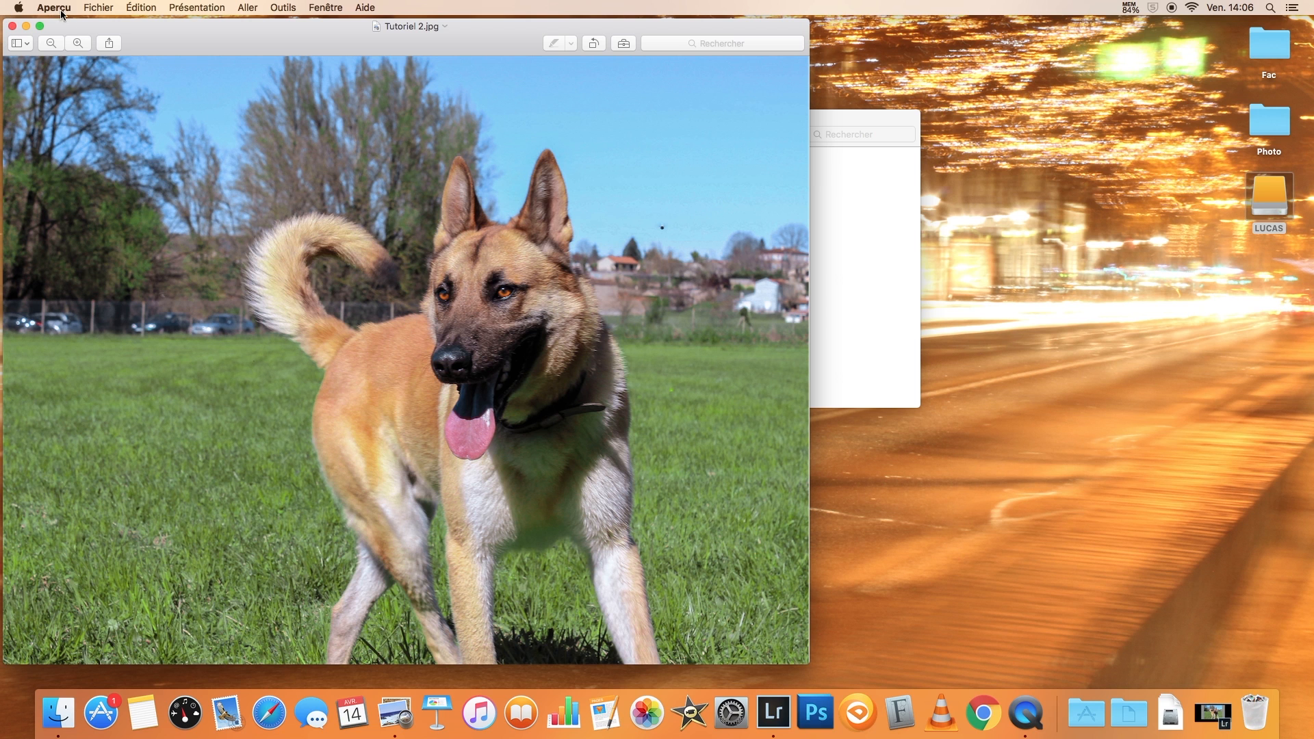
pyautogui.click(77, 43)
pyautogui.click(77, 43)
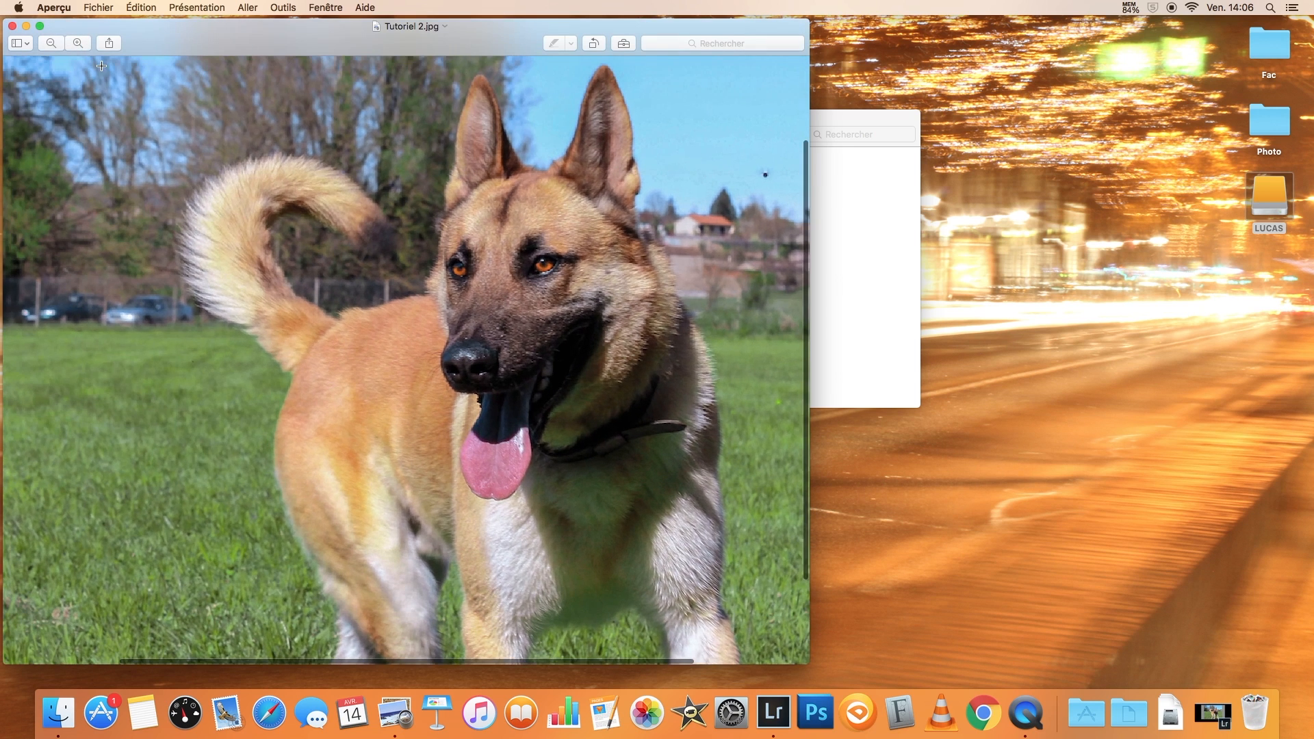
pyautogui.moveTo(380, 356); pyautogui.dragTo(608, 440)
pyautogui.click(629, 169)
pyautogui.click(51, 43)
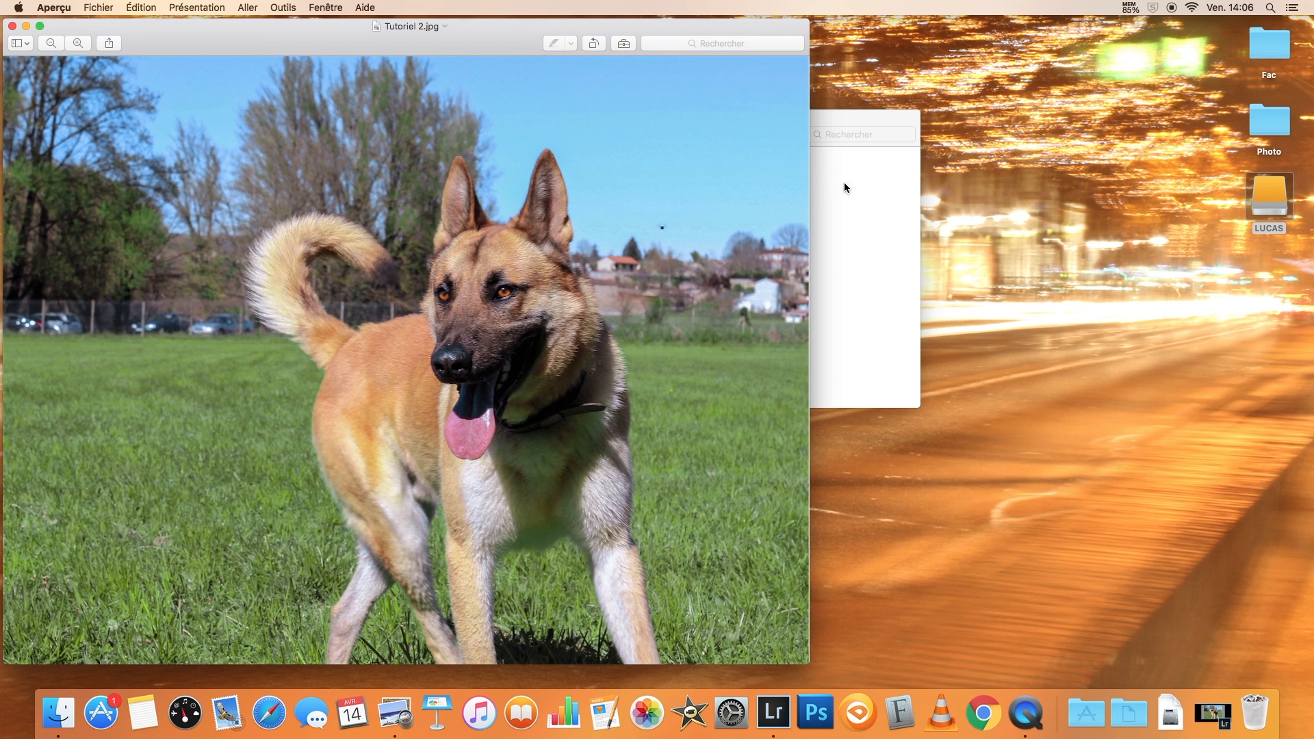